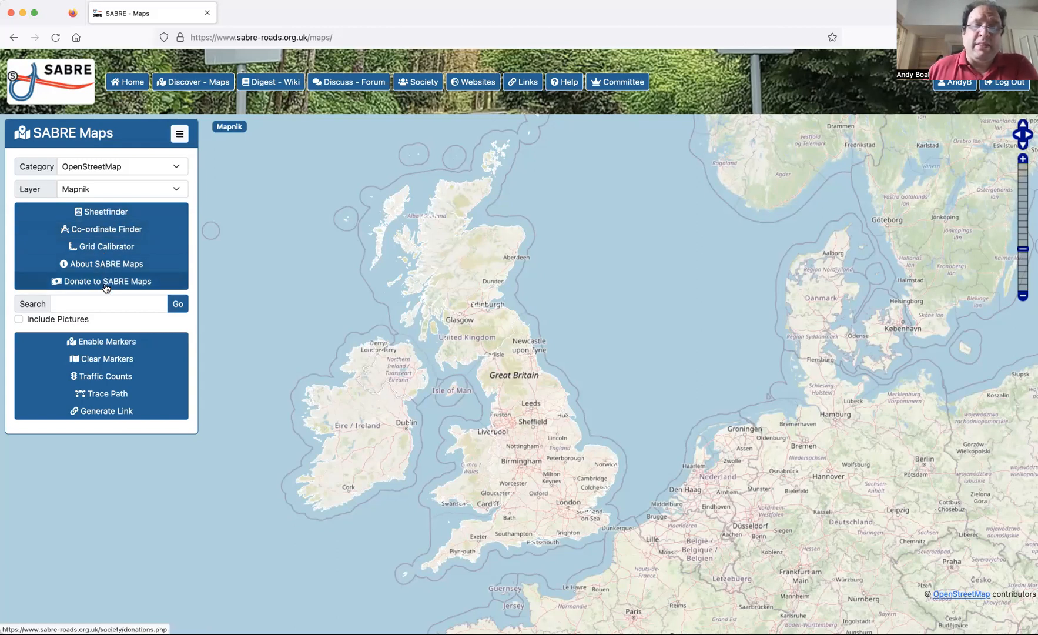
Open the Grid Calibrator and try the map types OSGB Quarter Inch 4th Edition (pre-WW2) and OSGB Quarter Inch 3rd Edition.
click(106, 247)
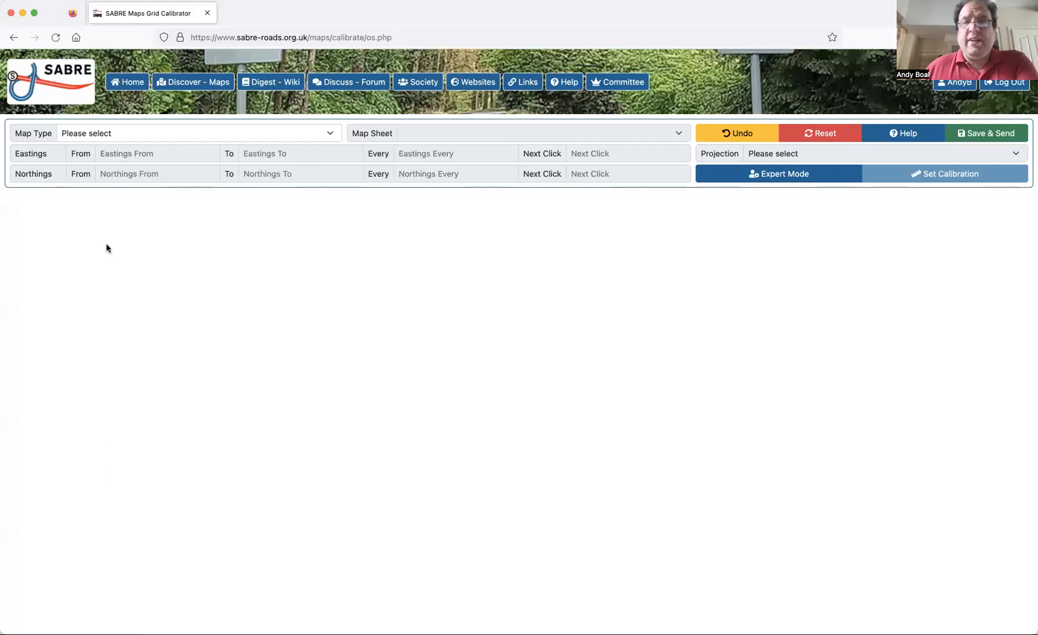
click(330, 134)
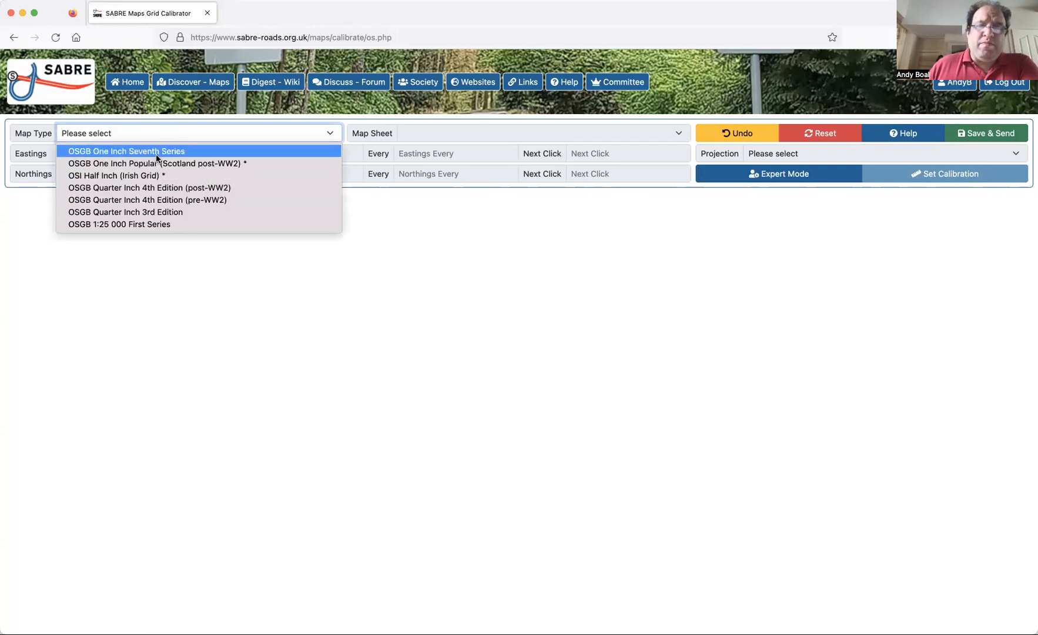
click(155, 201)
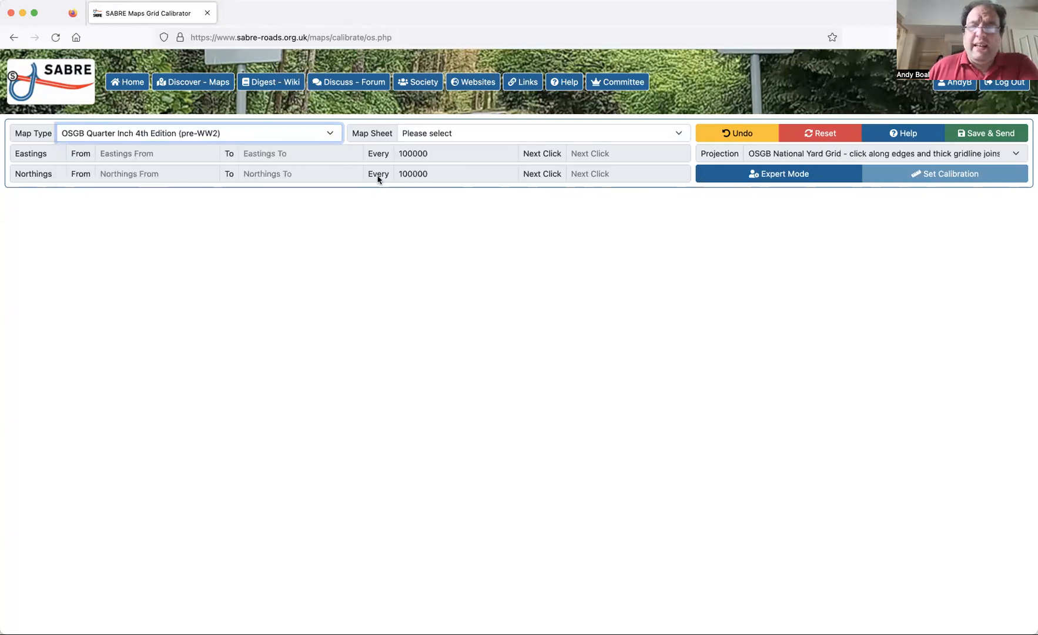
click(329, 132)
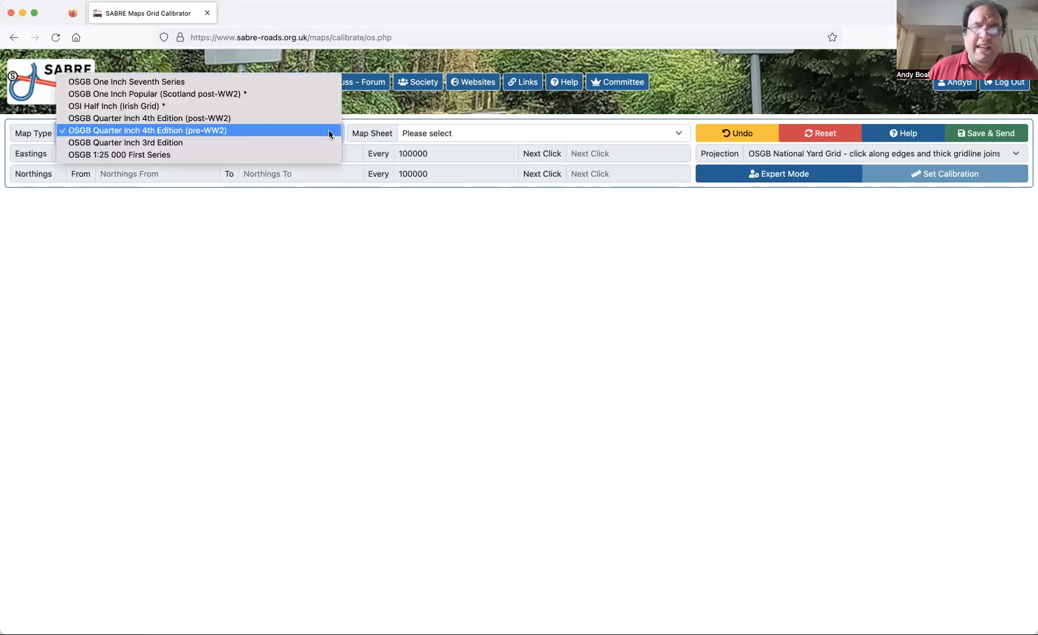
click(258, 142)
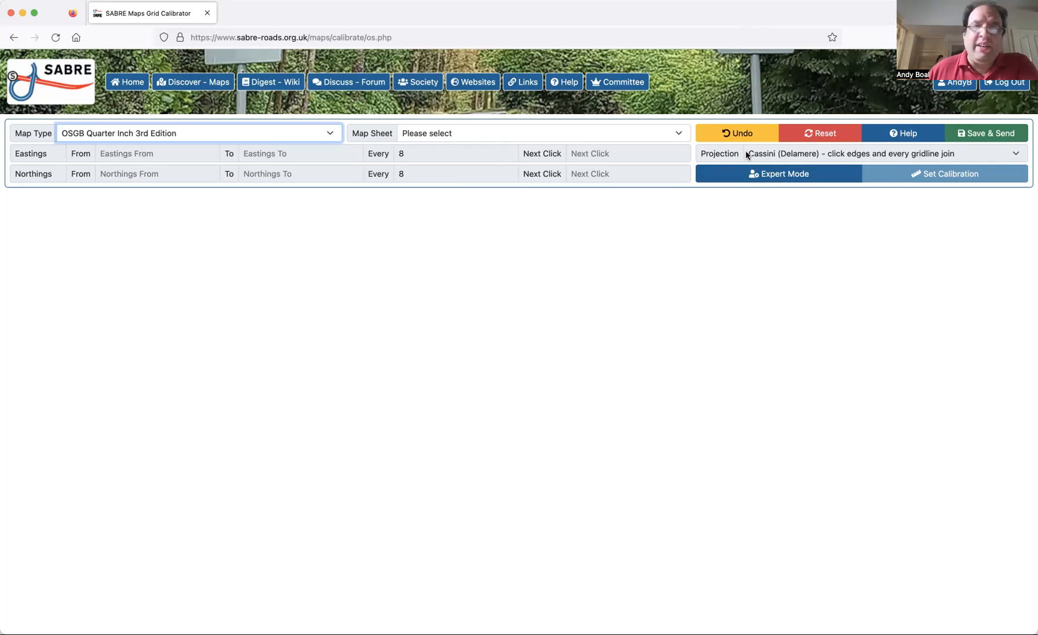
Set the map type to OSI Half Inch (Irish Grid) and load the map sheet hi-i02-08-69.
click(333, 133)
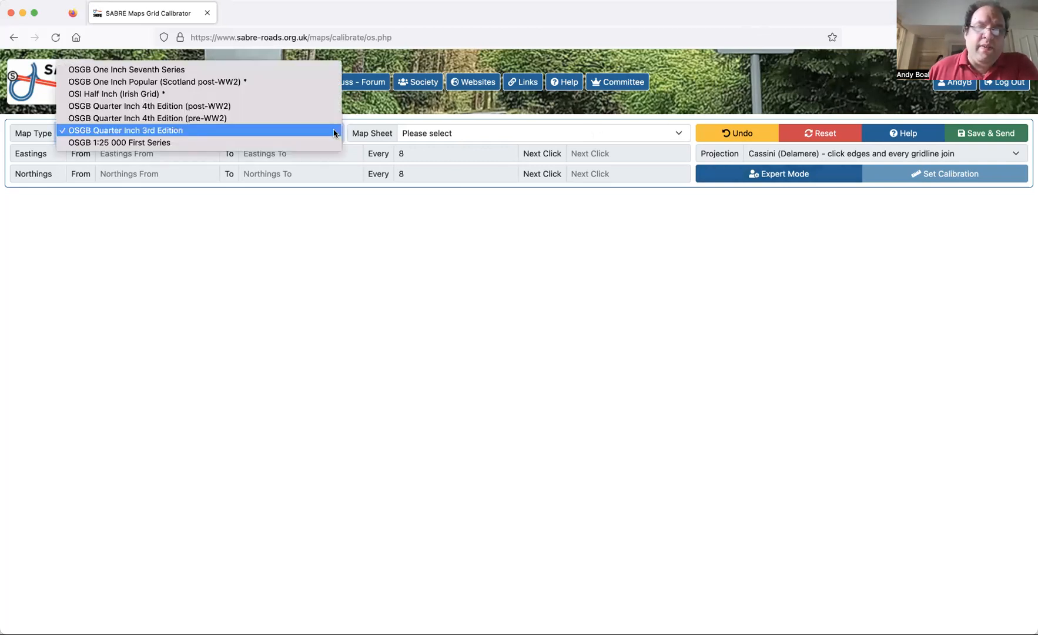
click(273, 94)
click(438, 133)
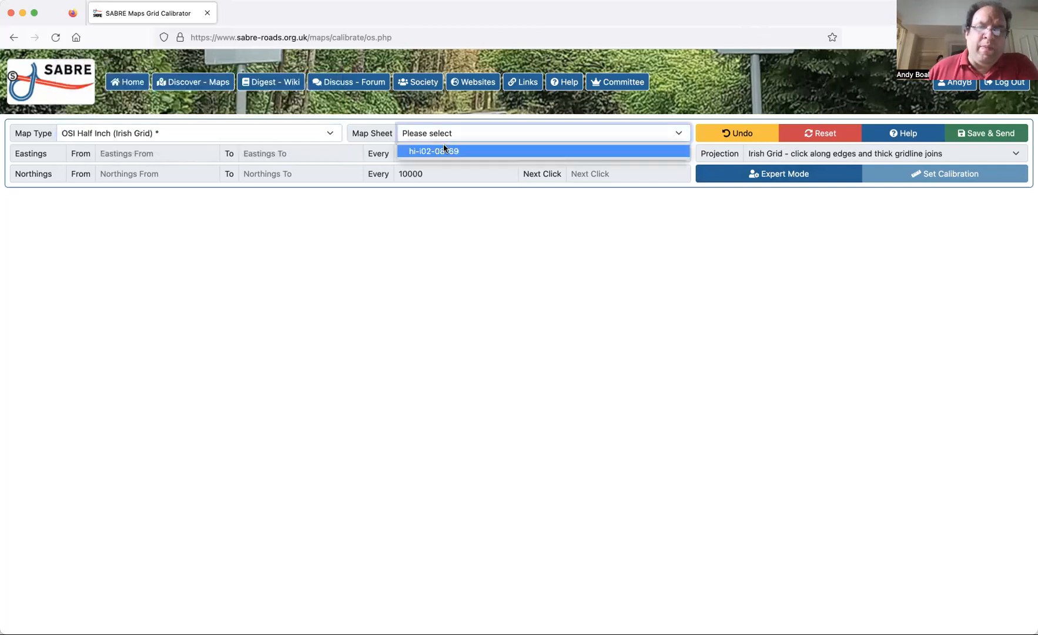
click(445, 151)
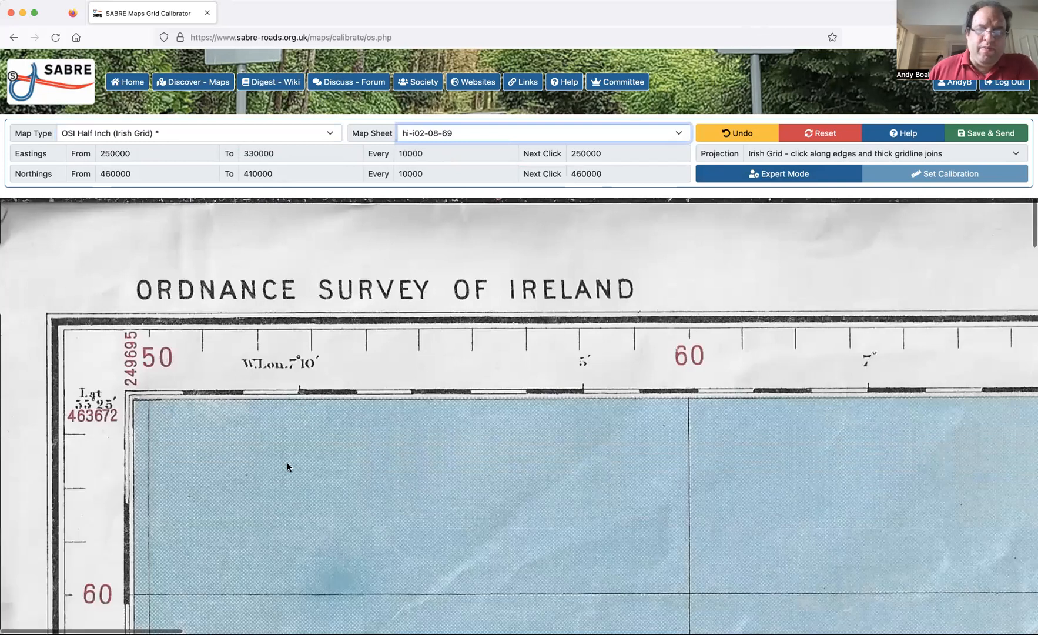
Examine the gridlines and margin labels along the Irish sheet's western edge, from its northern border to its southern border and back.
scroll(287, 465, down, 6)
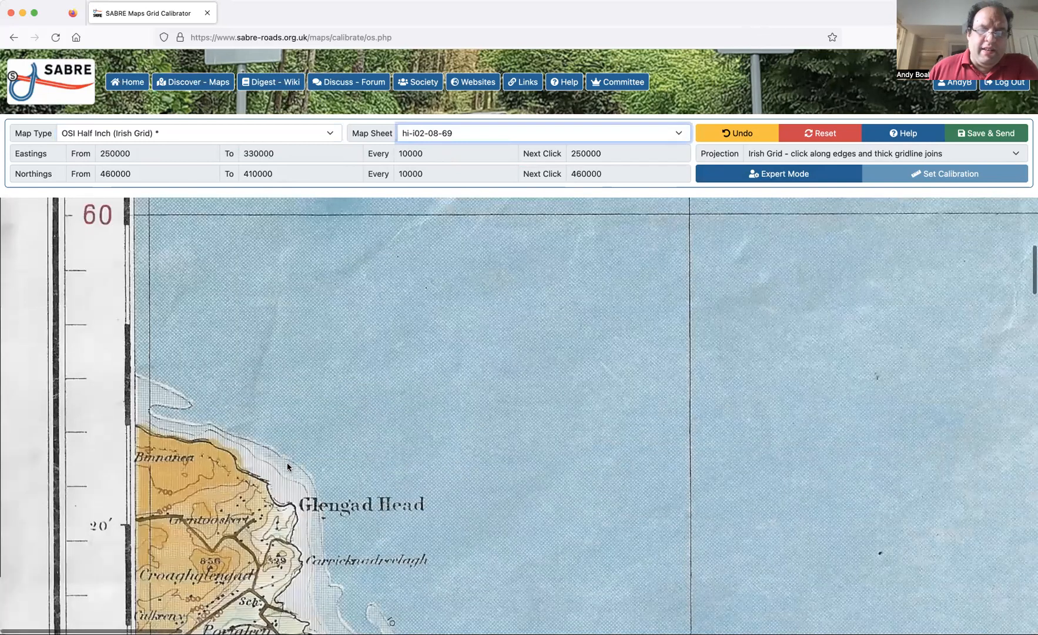
scroll(287, 466, down, 2)
scroll(288, 466, down, 4)
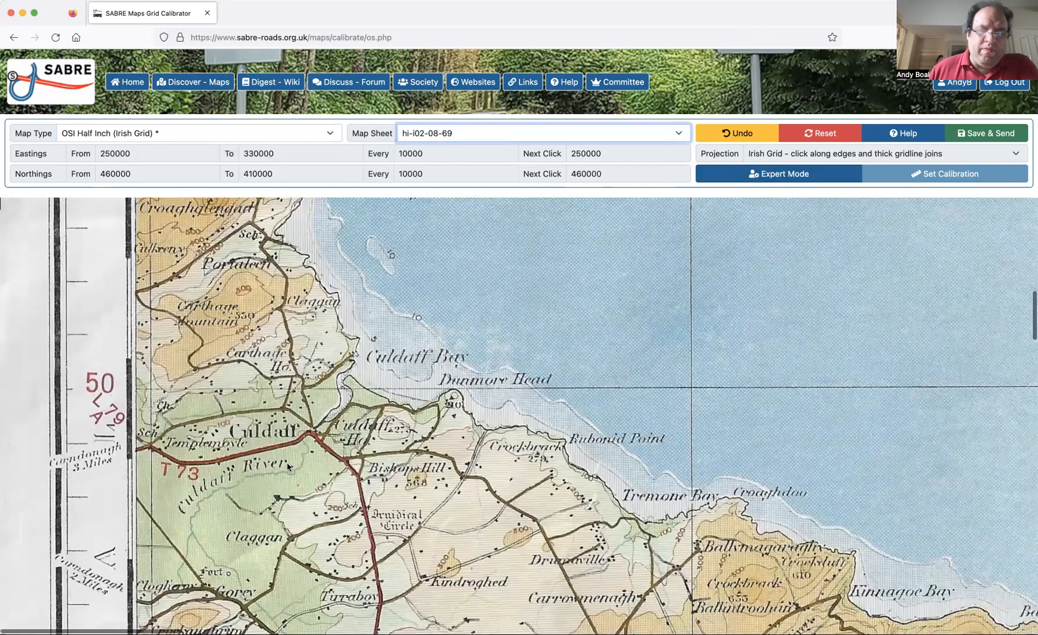
scroll(288, 466, down, 10)
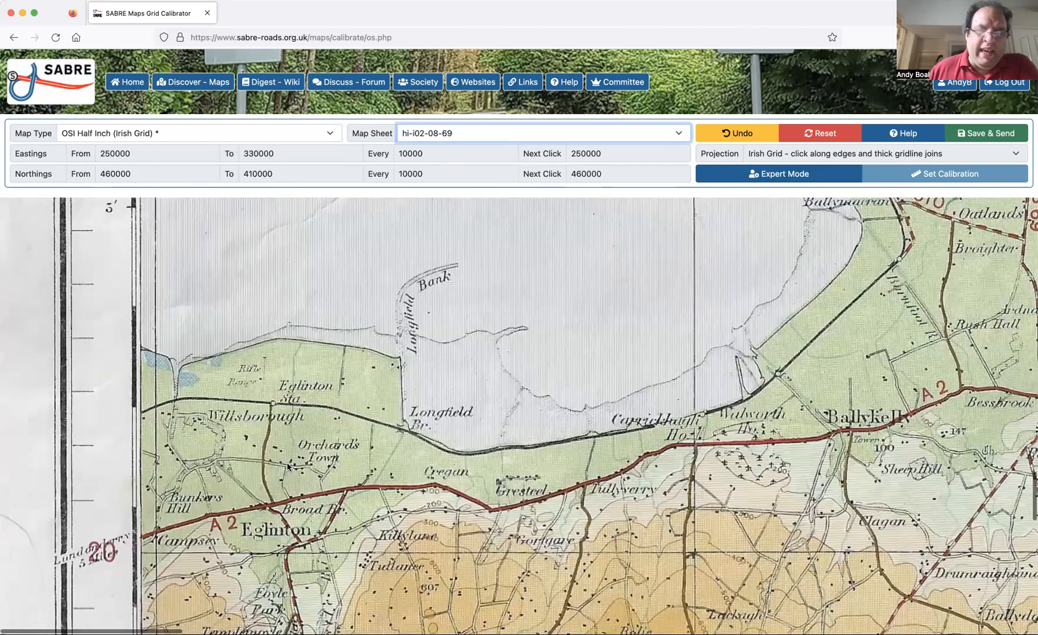
scroll(288, 466, down, 10)
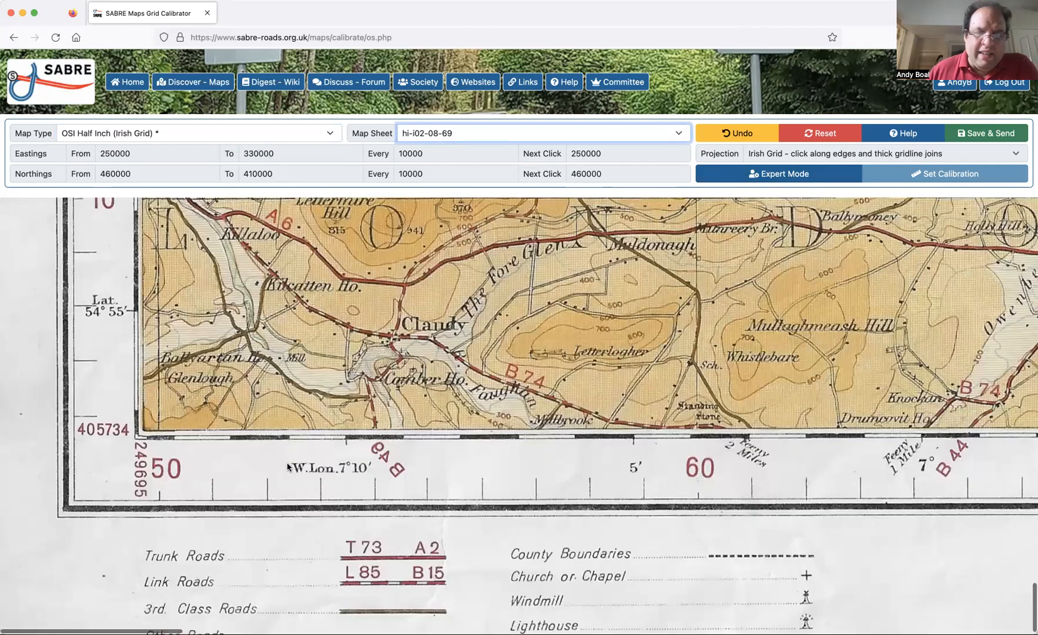
scroll(175, 327, up, 3)
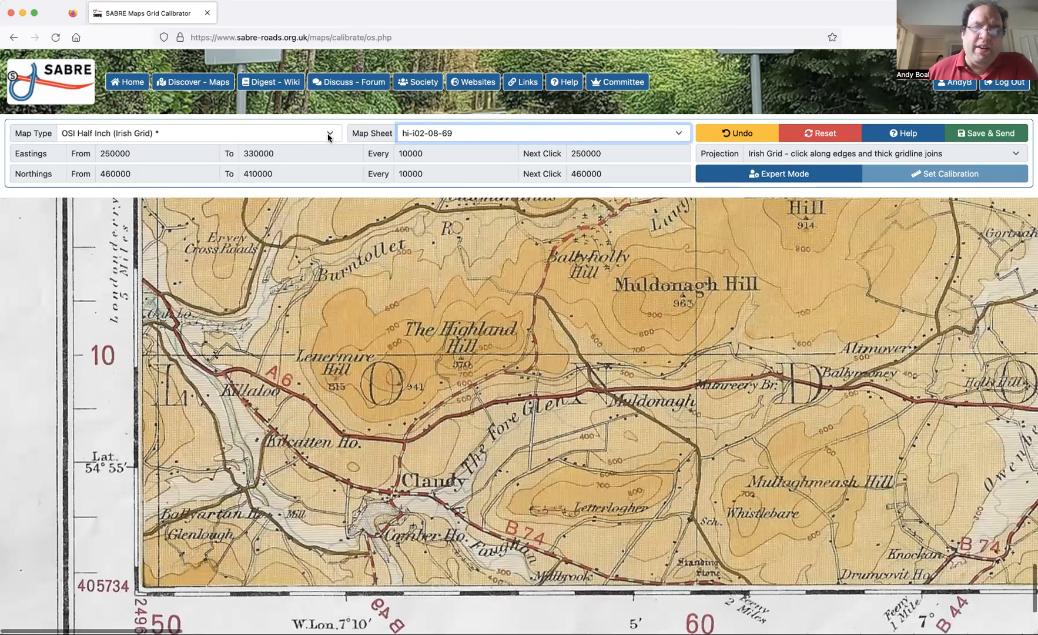
key(Home)
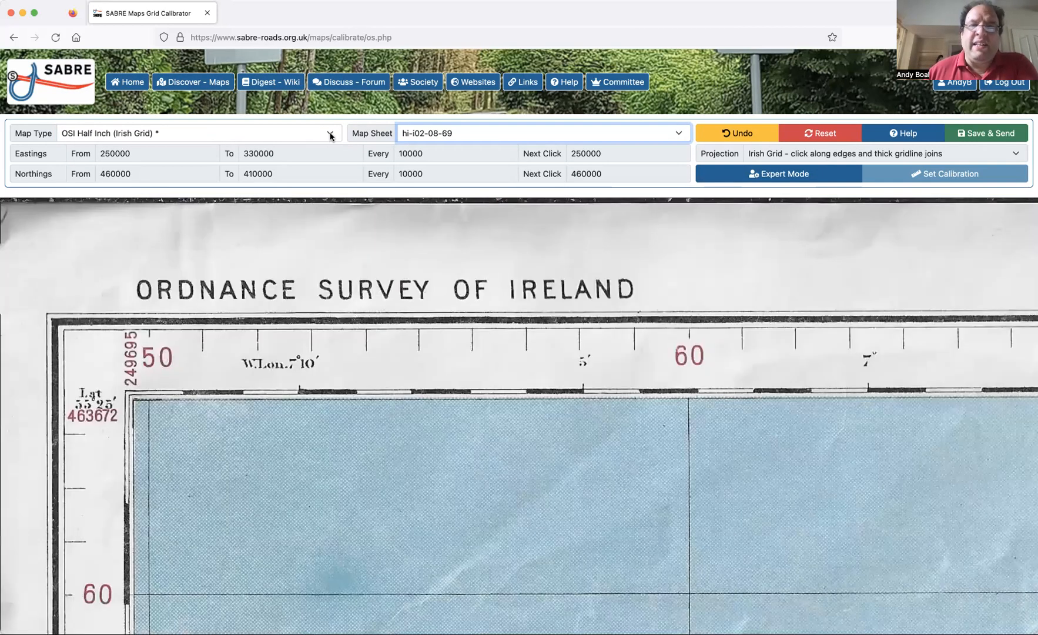
Set the map type to OSGB One Inch Popular (Scotland post-WW2), load the sheet spe-25-A-, and view its north-west gridlines.
click(329, 133)
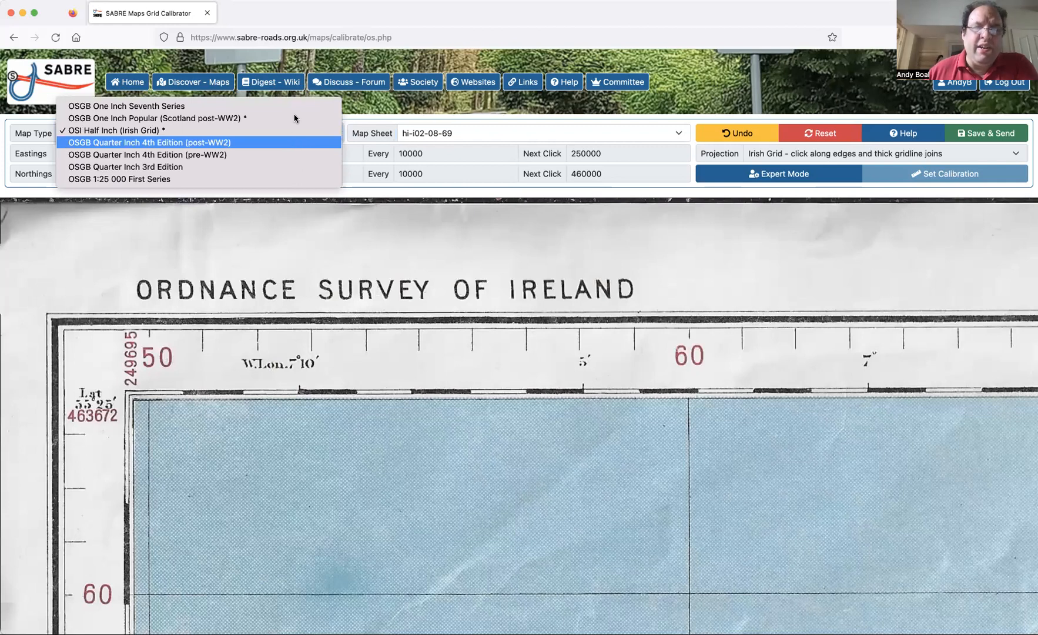
click(294, 118)
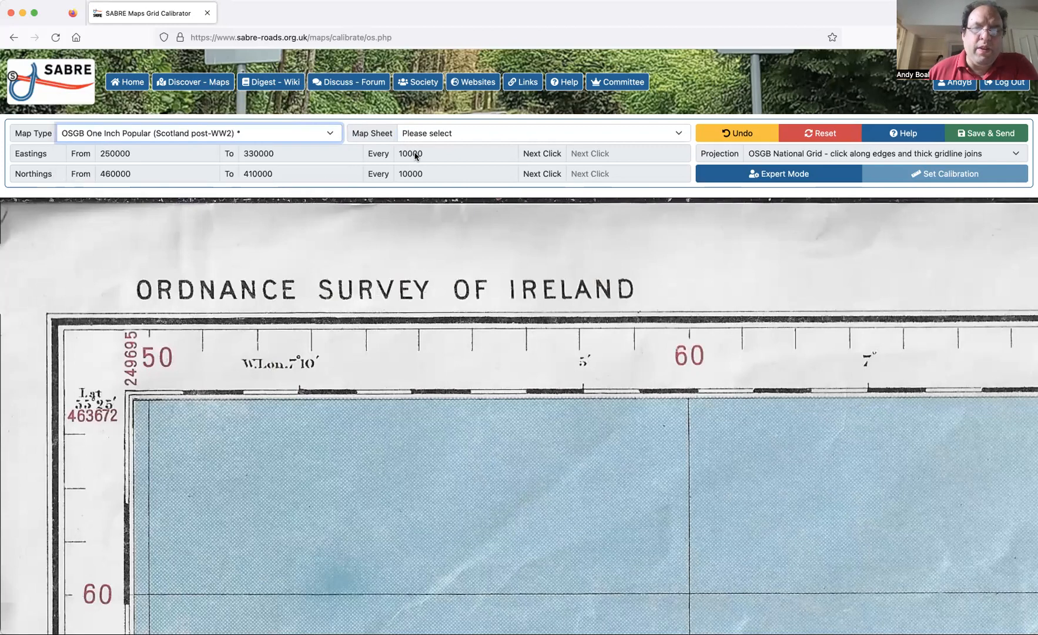
click(415, 134)
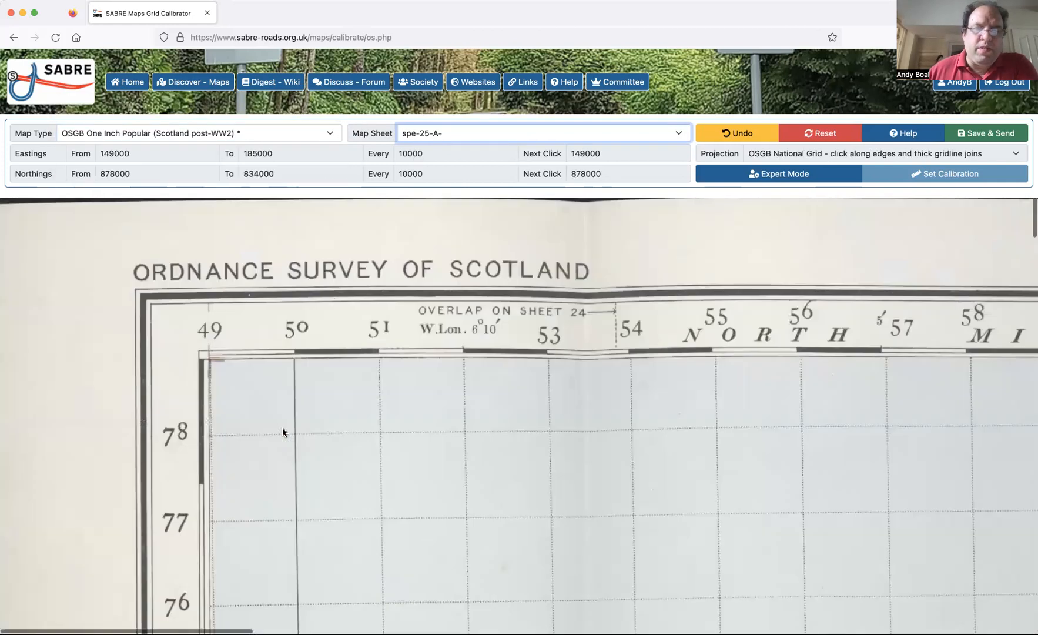
scroll(282, 428, down, 2)
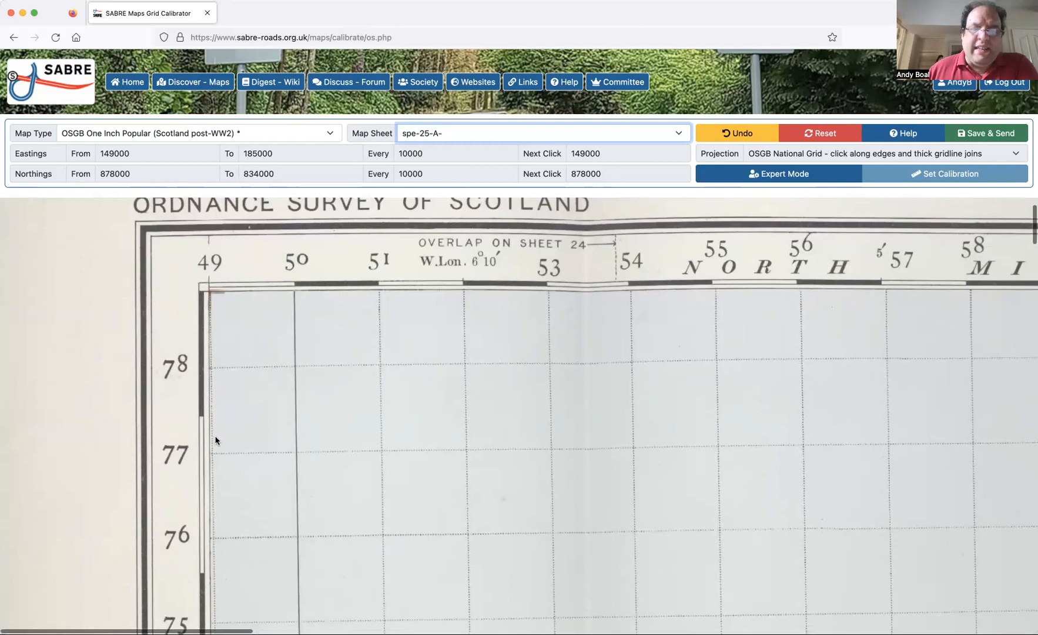
scroll(216, 439, down, 2)
scroll(216, 439, down, 3)
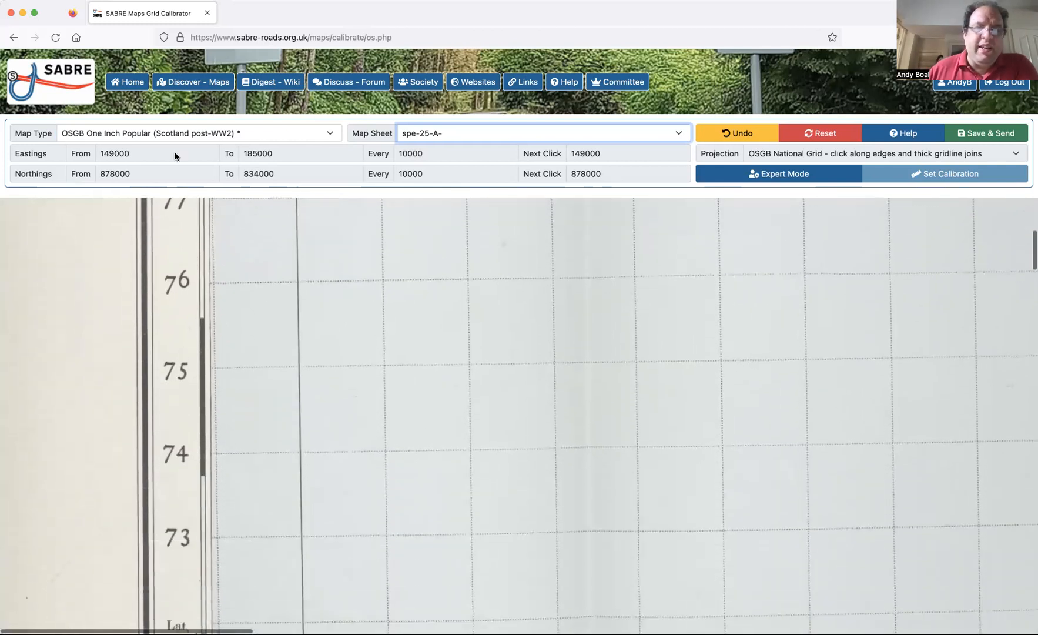
click(219, 135)
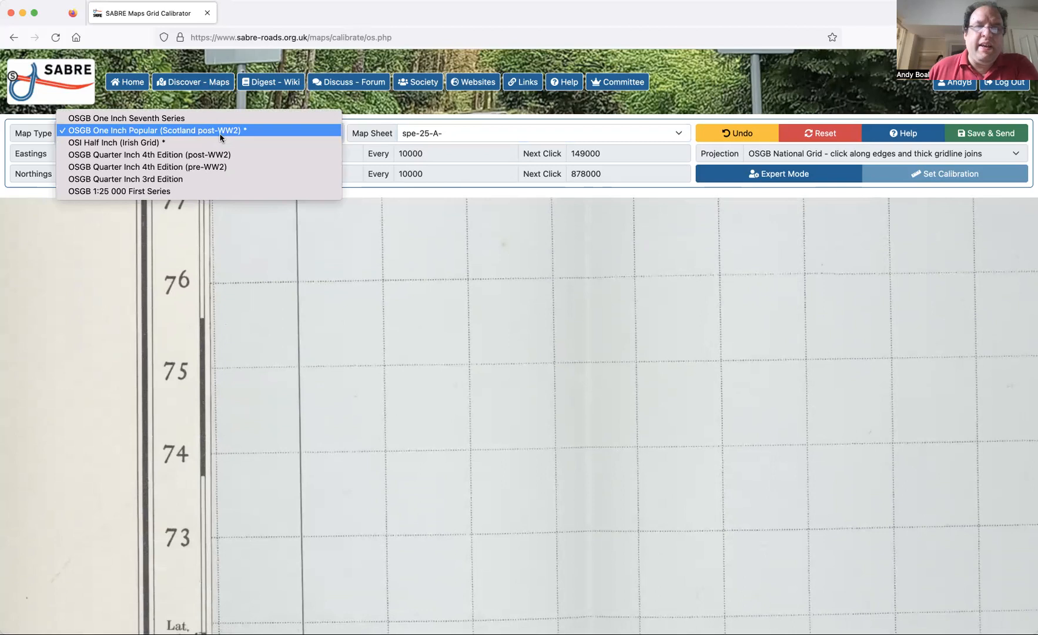
click(241, 250)
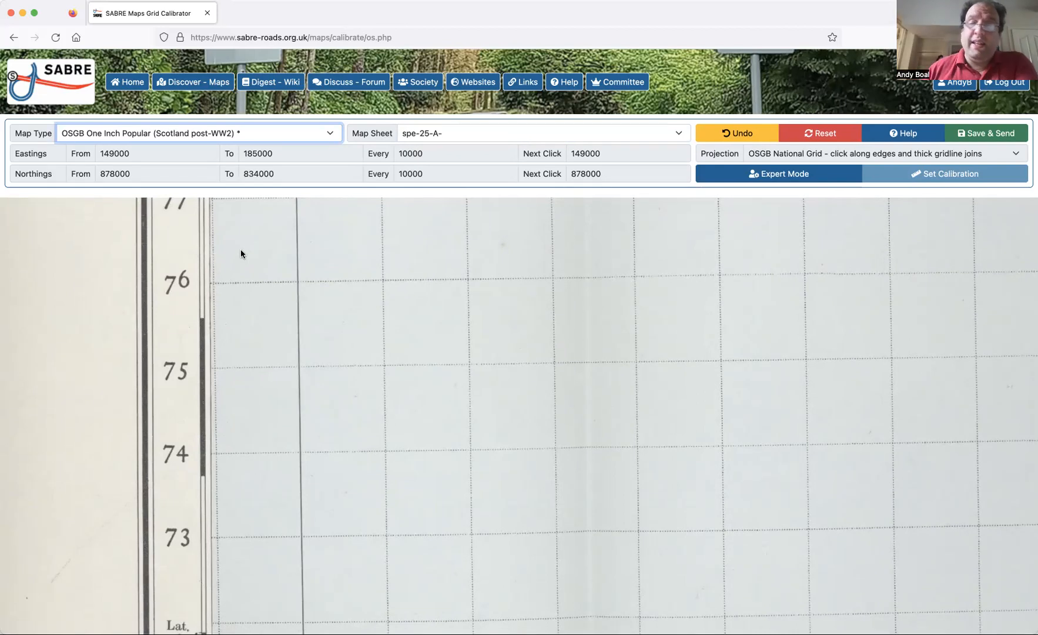
Set the map type to OSGB One Inch Seventh Series and load the map sheet 7th-165-B.
click(128, 131)
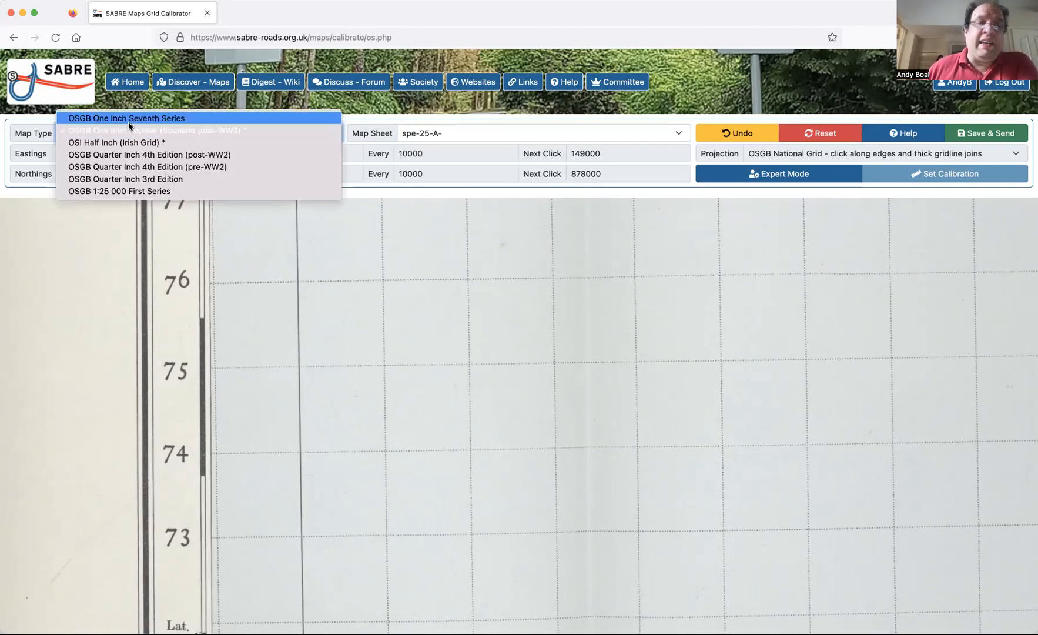
click(131, 122)
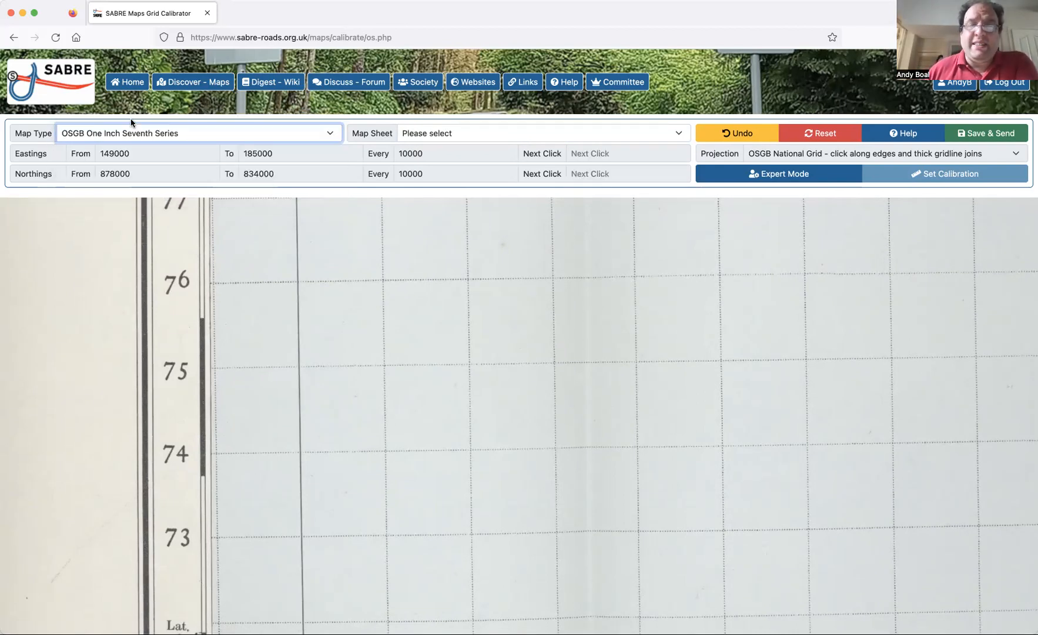
click(462, 138)
click(453, 155)
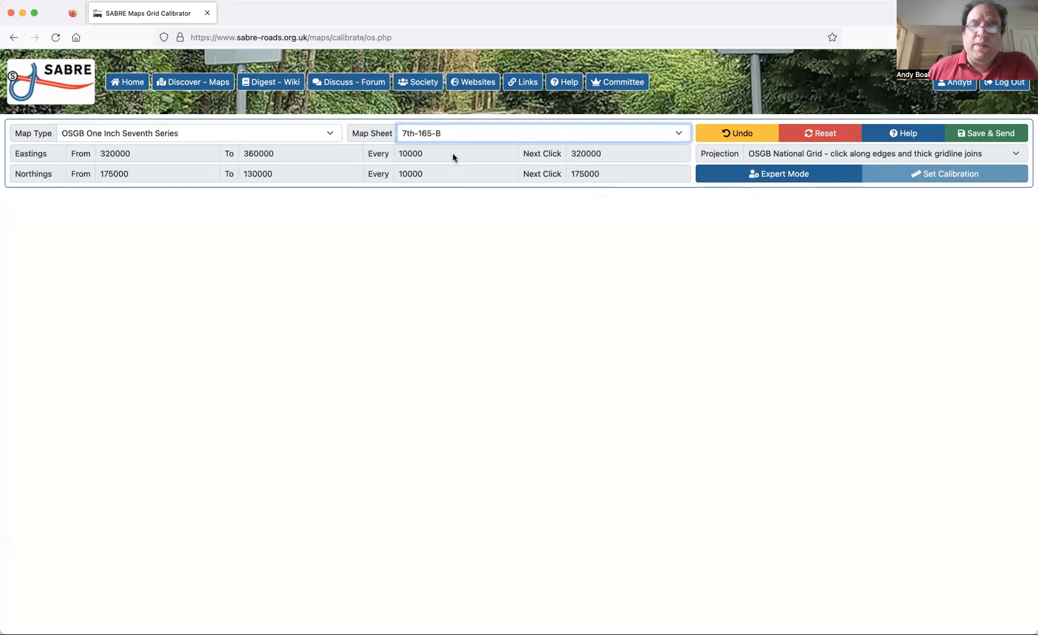
Examine the Seventh Series sheet's north-west corner and follow its northern edge to the north-east corner, checking the grid labels.
scroll(256, 410, down, 6)
scroll(255, 410, up, 2)
scroll(255, 409, up, 3)
scroll(255, 410, up, 1)
scroll(255, 410, down, 1)
scroll(254, 410, right, 3)
scroll(255, 411, down, 1)
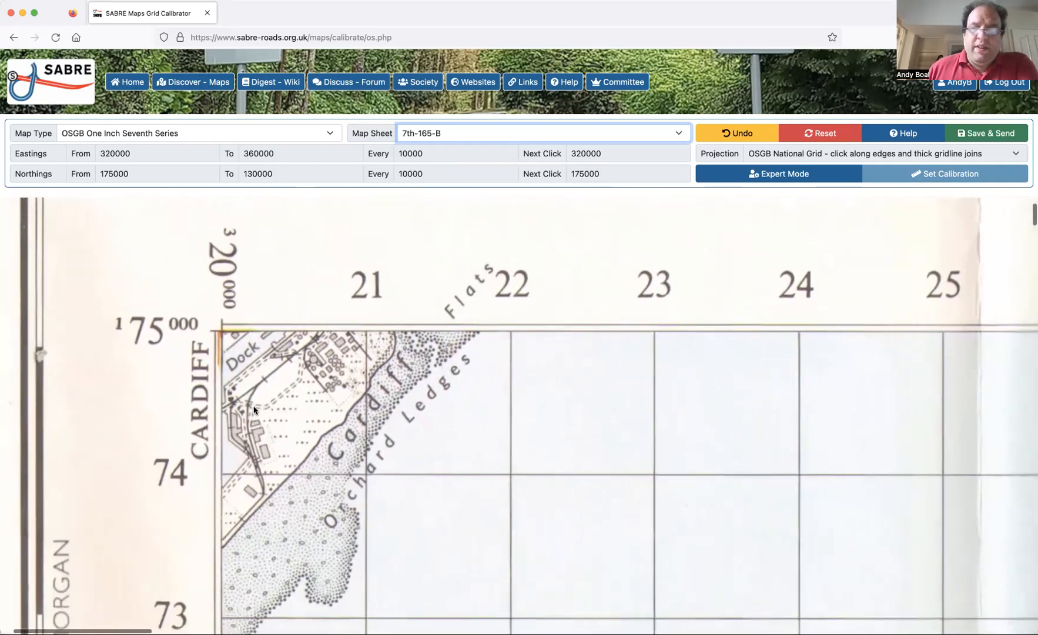
scroll(255, 410, left, 1)
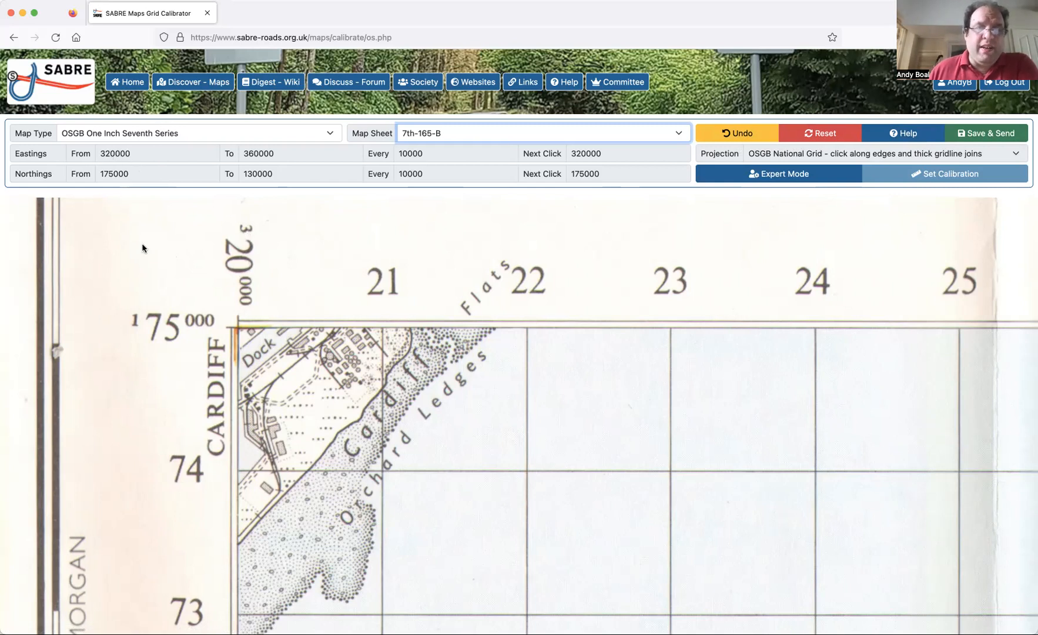
scroll(302, 372, right, 20)
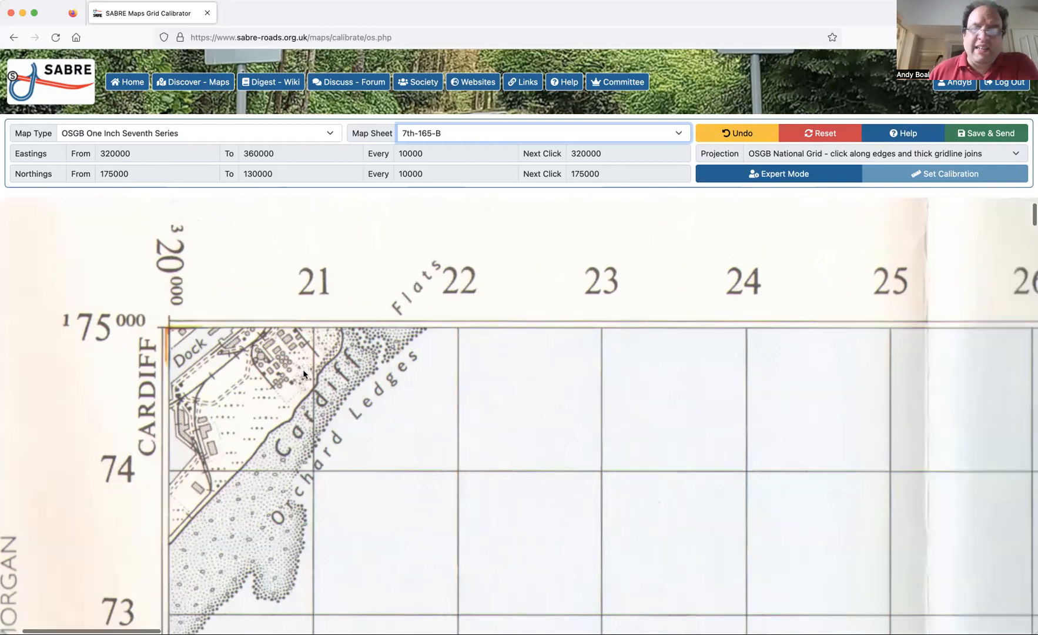
scroll(303, 371, right, 15)
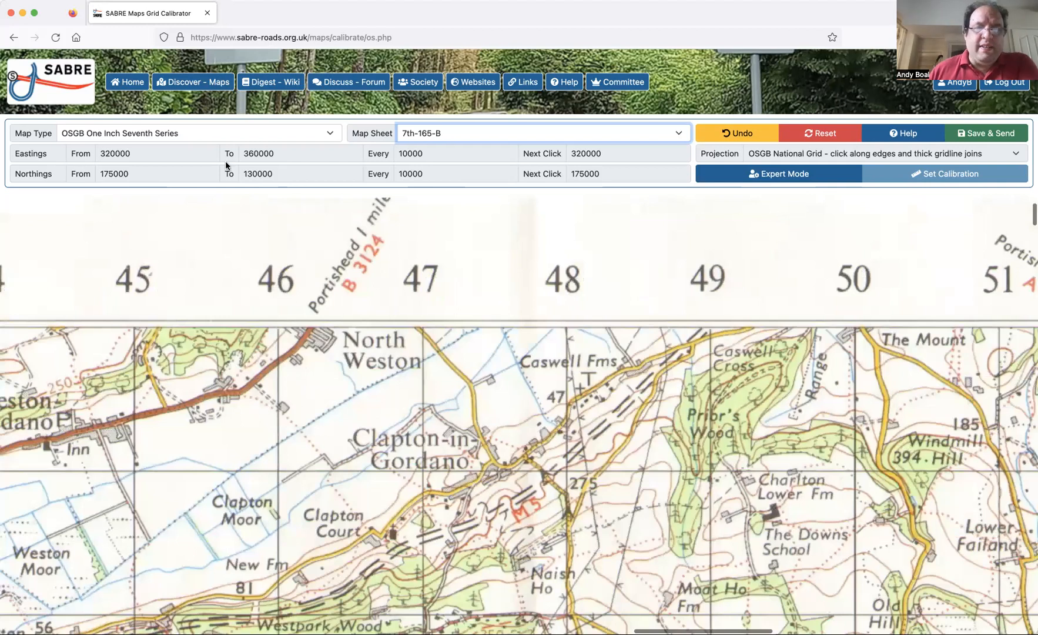
scroll(303, 374, right, 20)
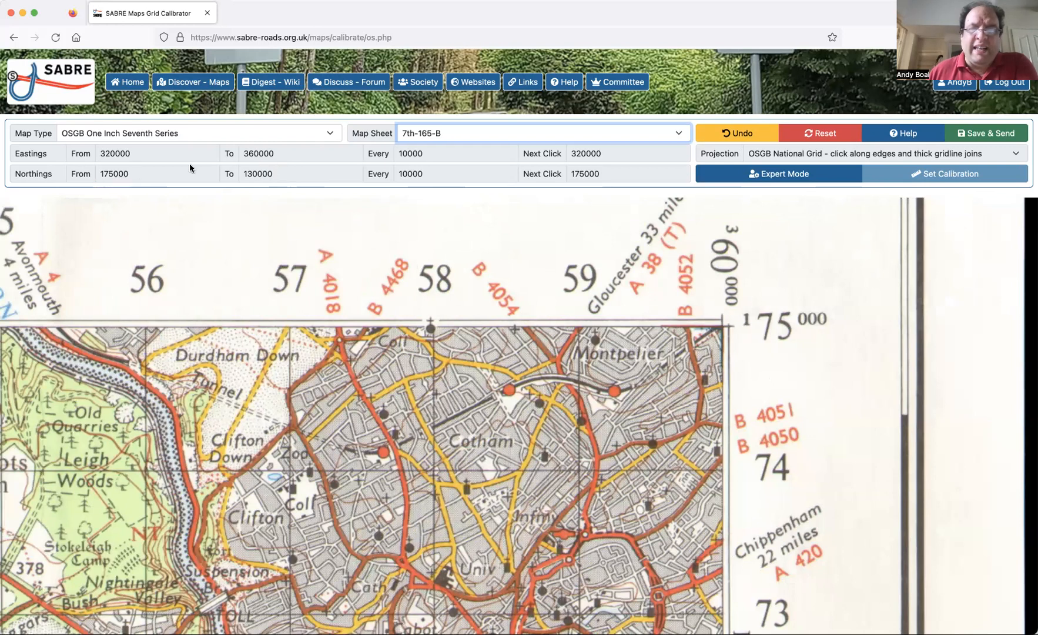
Follow the sheet's eastern edge to its south-east corner and the southern edge to the south-west corner, checking the grid labels.
scroll(526, 503, down, 10)
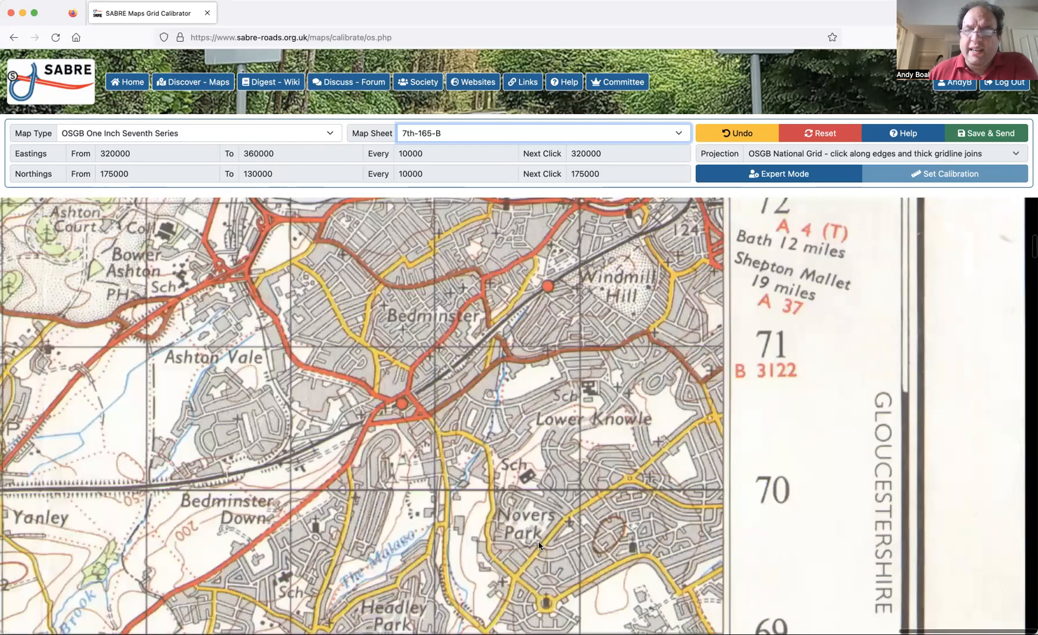
scroll(539, 545, down, 20)
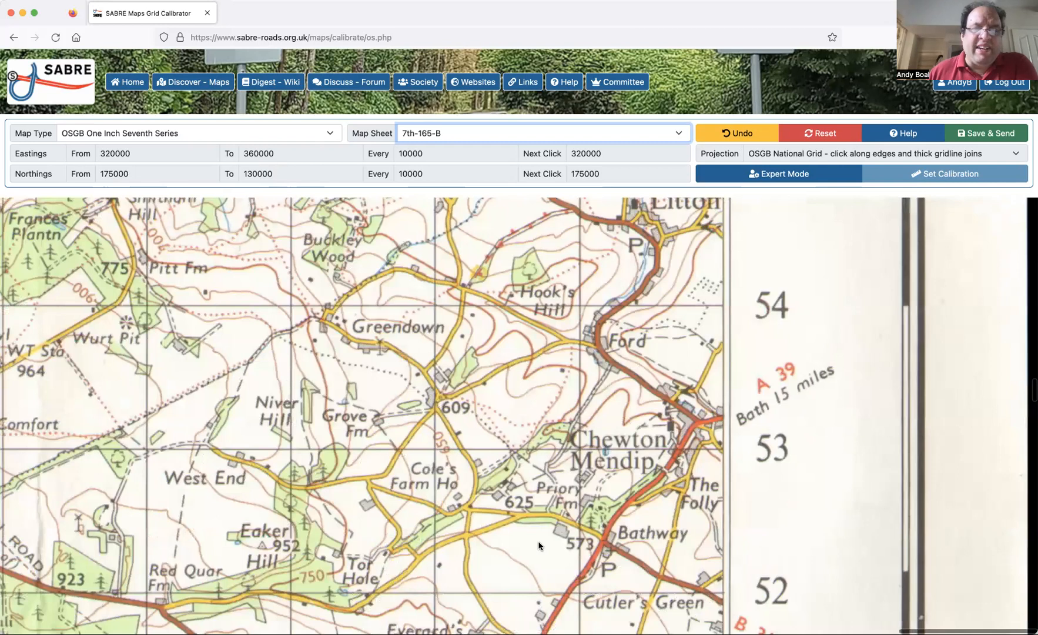
scroll(538, 546, down, 6)
scroll(539, 546, down, 7)
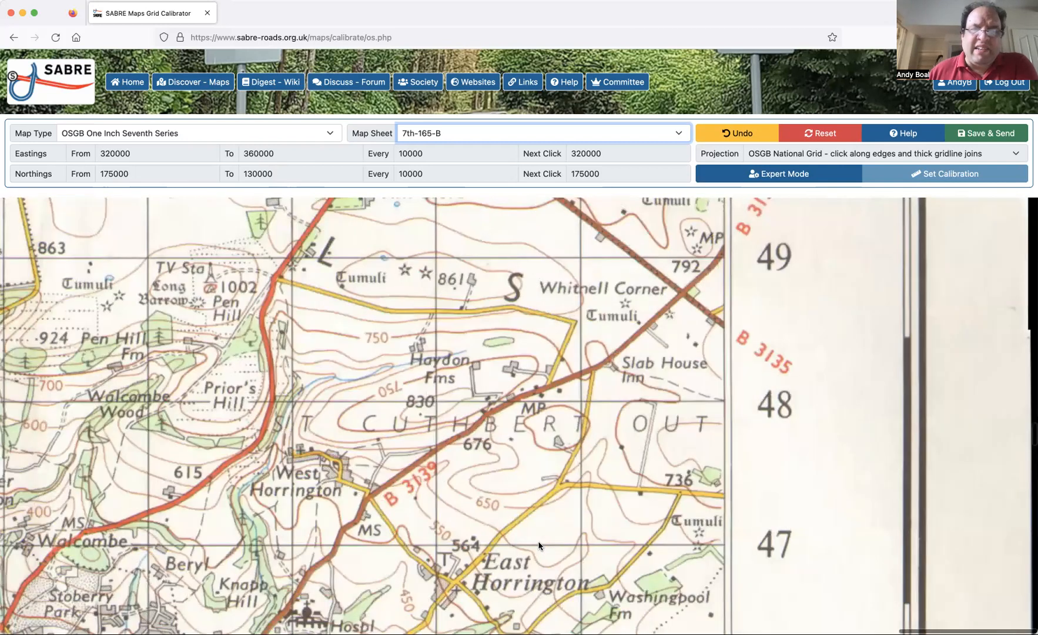
scroll(538, 545, down, 12)
scroll(538, 545, down, 20)
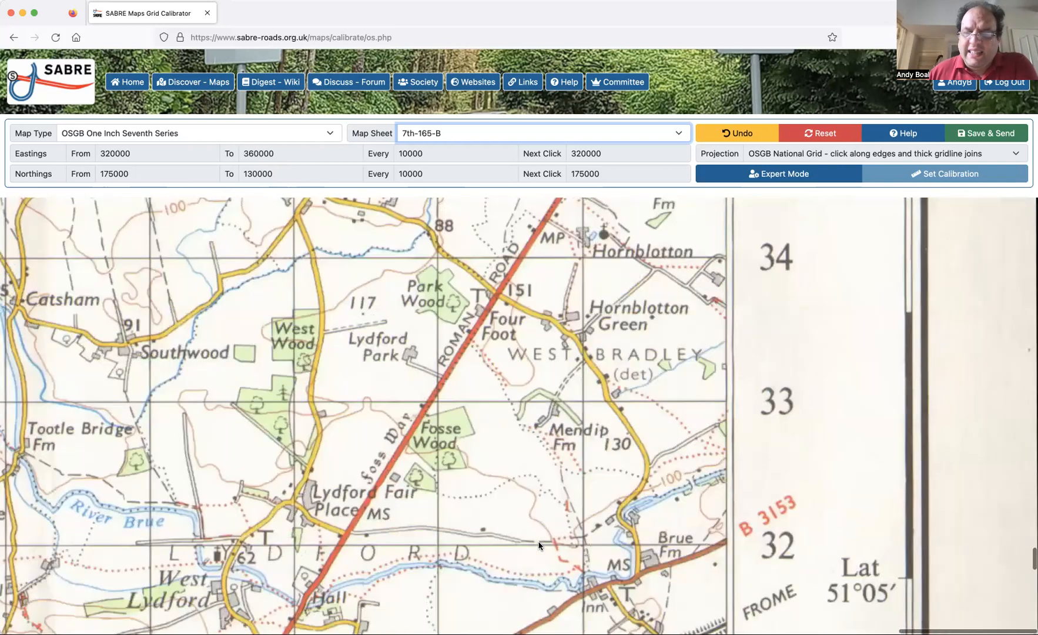
scroll(539, 546, down, 10)
scroll(538, 546, up, 8)
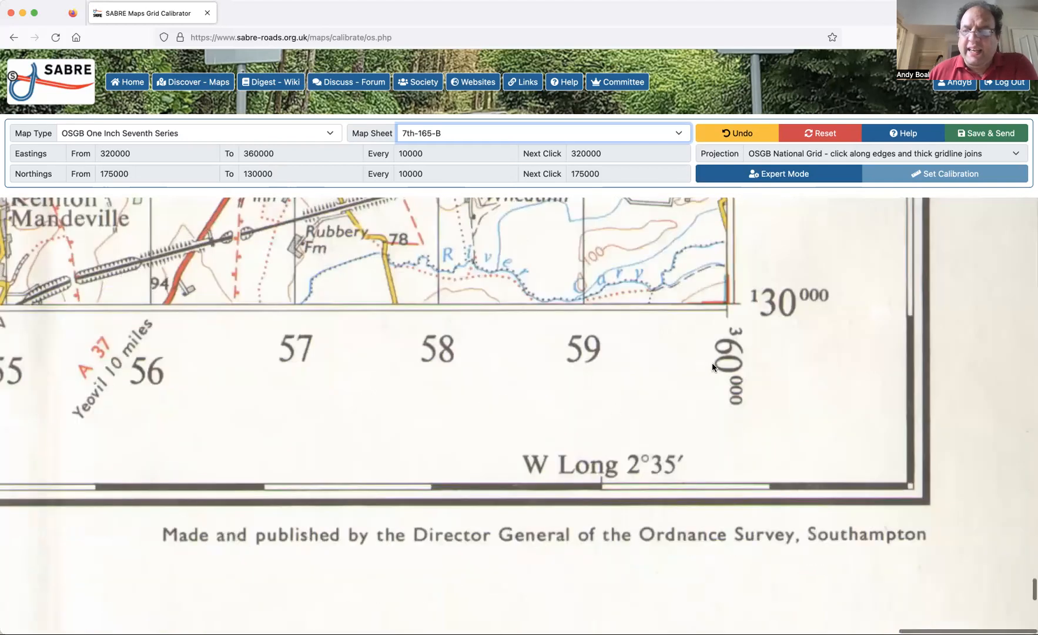
scroll(367, 372, left, 4)
scroll(367, 372, left, 20)
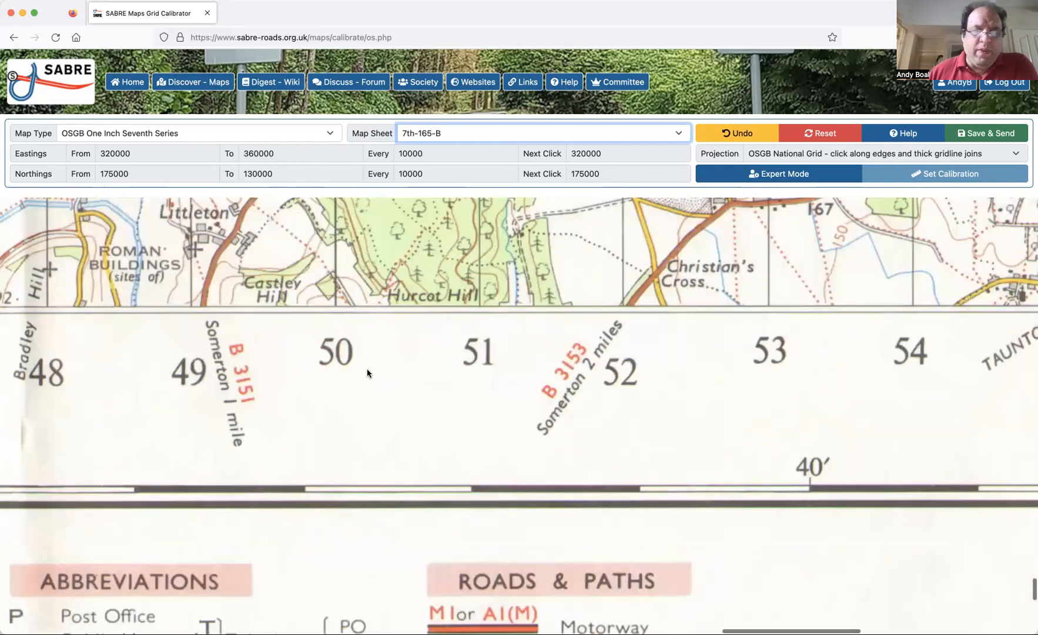
scroll(367, 372, left, 8)
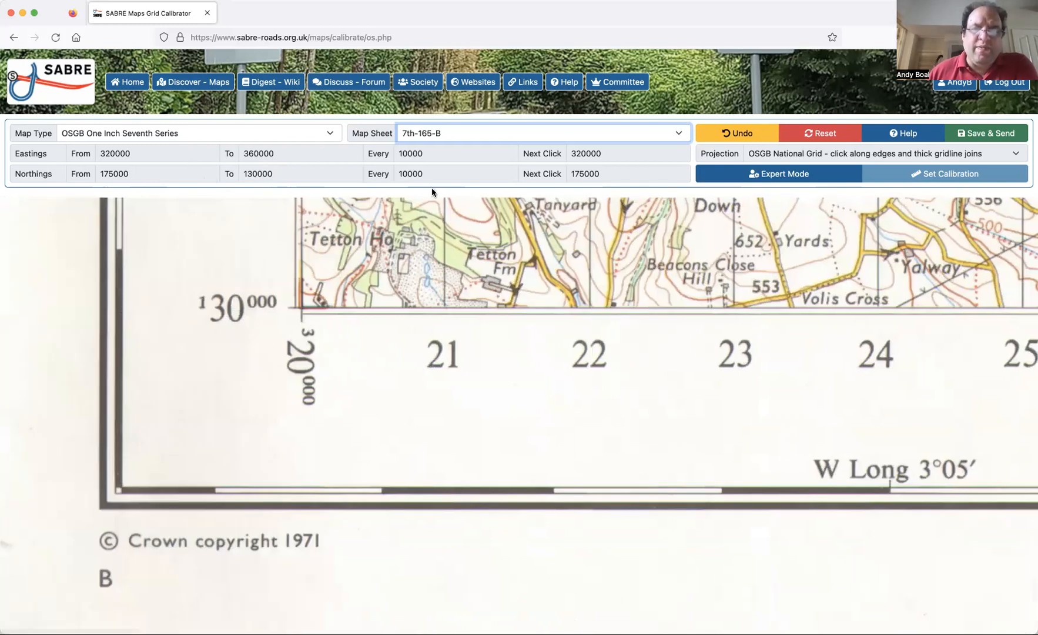
Mark the sheet's north-west corner as the calibration point for easting 320000, northing 175000.
scroll(469, 268, up, 3)
scroll(469, 267, up, 20)
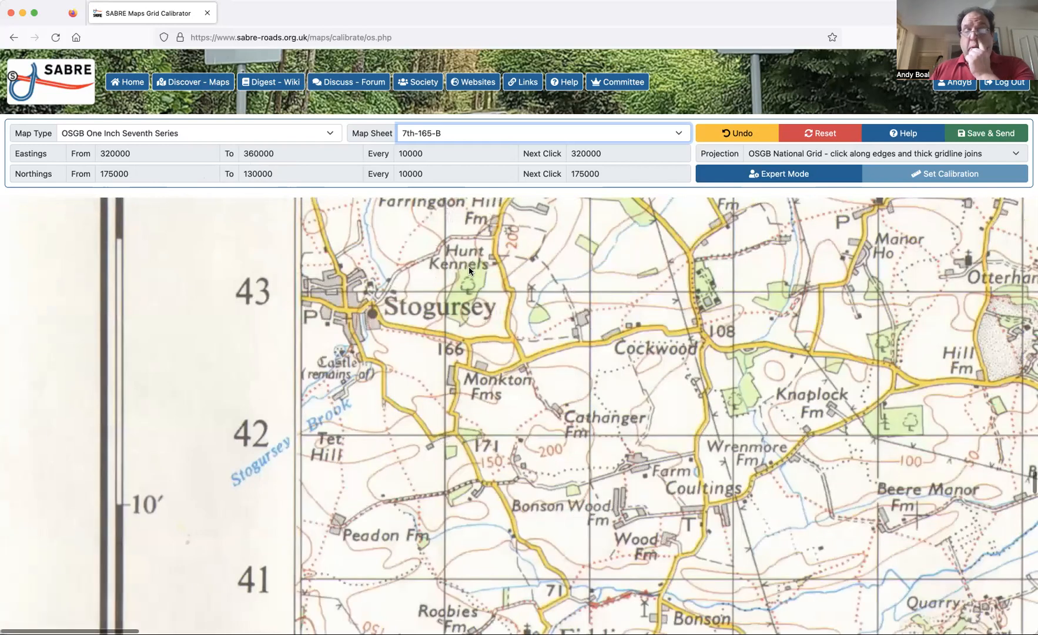
scroll(468, 268, up, 10)
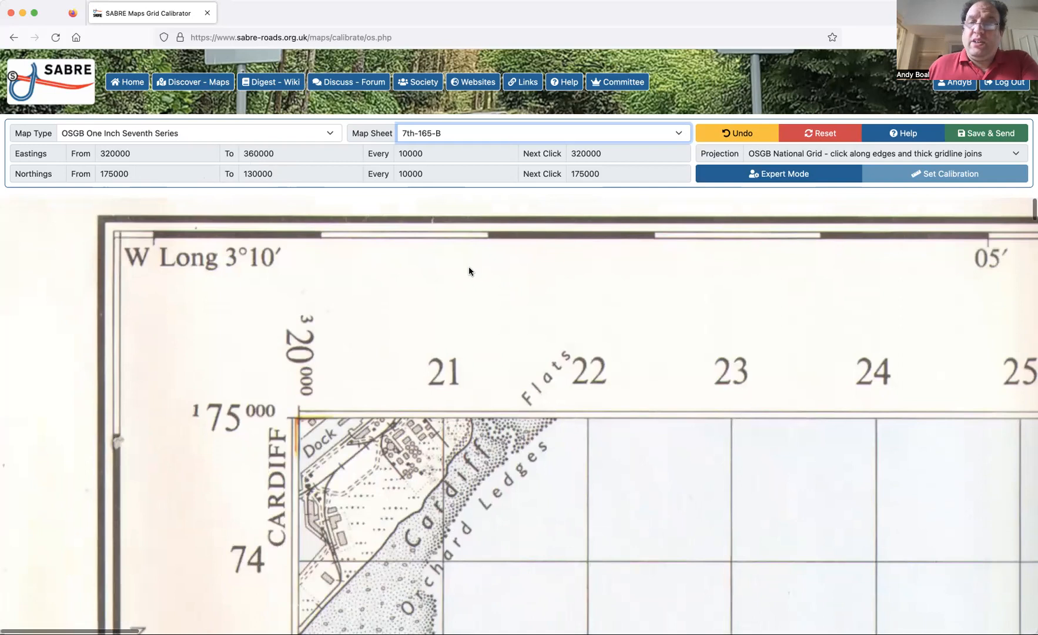
click(299, 422)
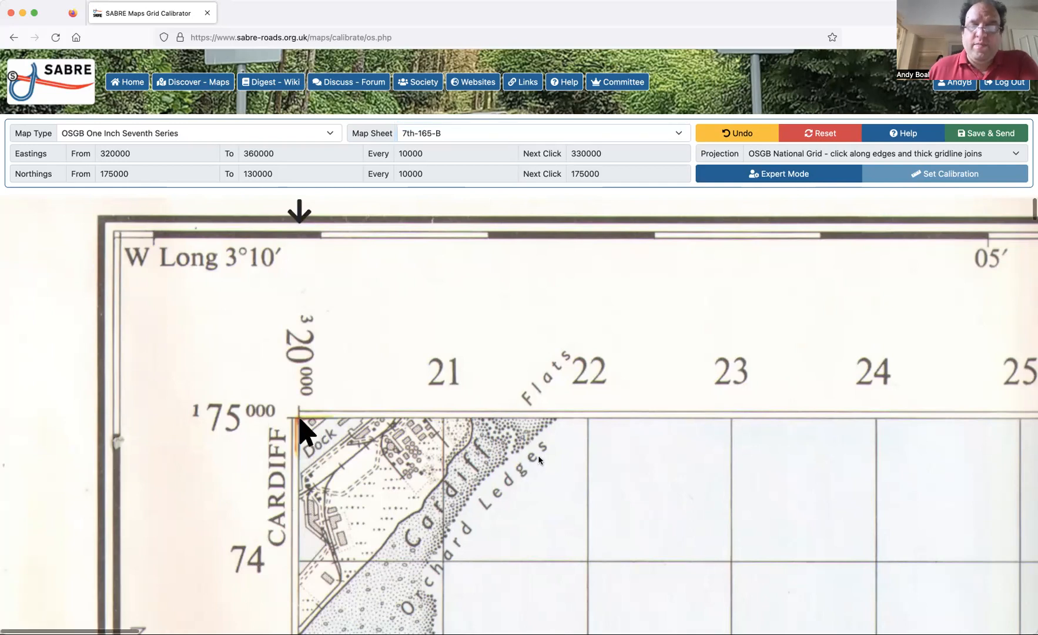
Mark the calibration point where the 330000 easting gridline meets the sheet's northern edge at northing 175000.
scroll(326, 295, down, 2)
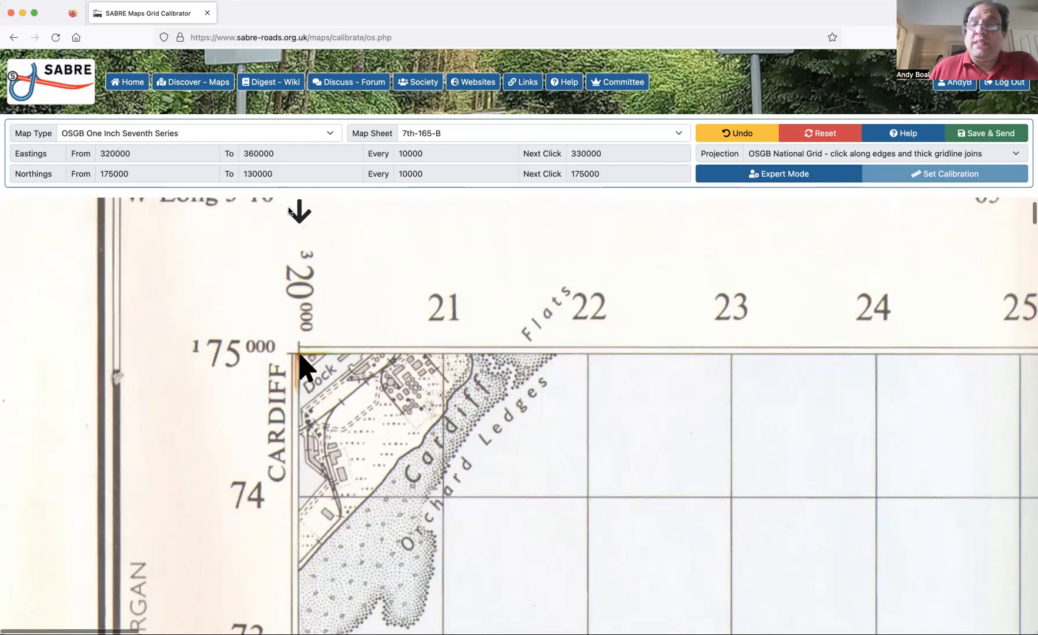
scroll(389, 382, right, 2)
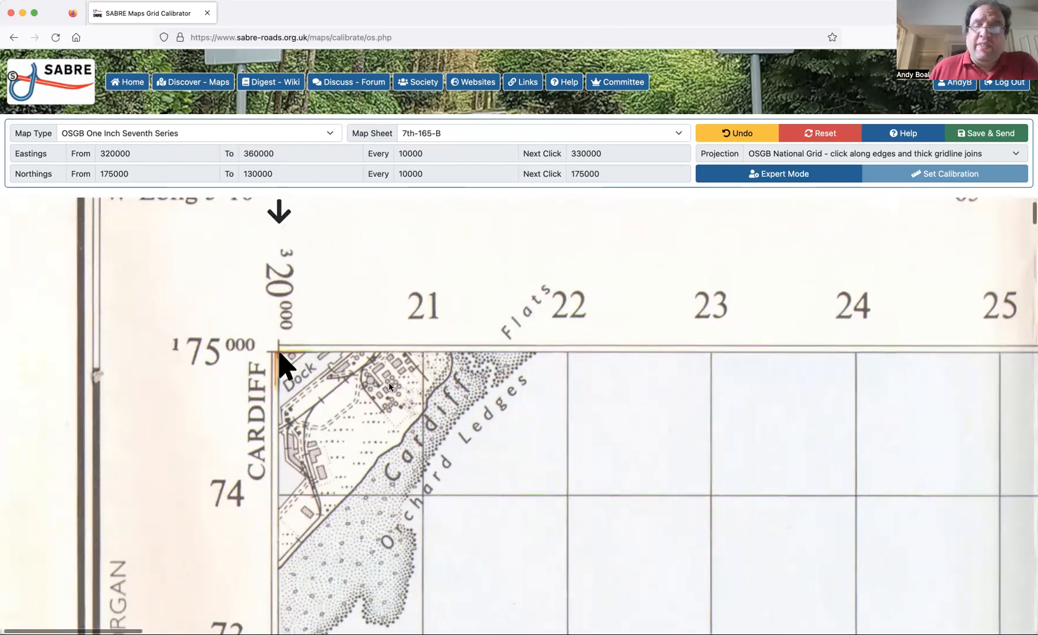
scroll(389, 383, right, 15)
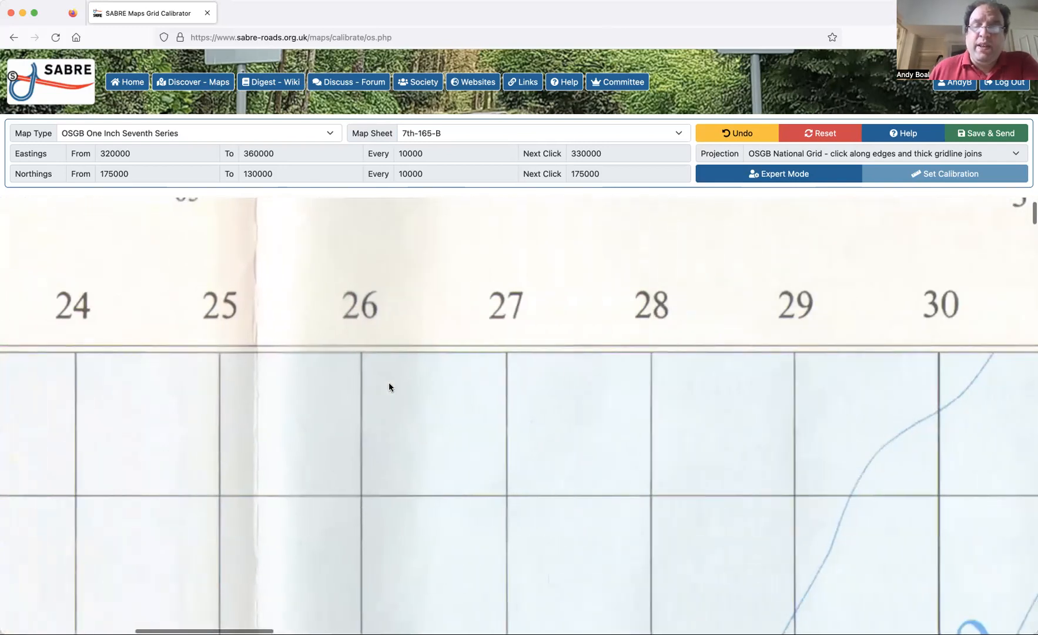
scroll(389, 386, left, 15)
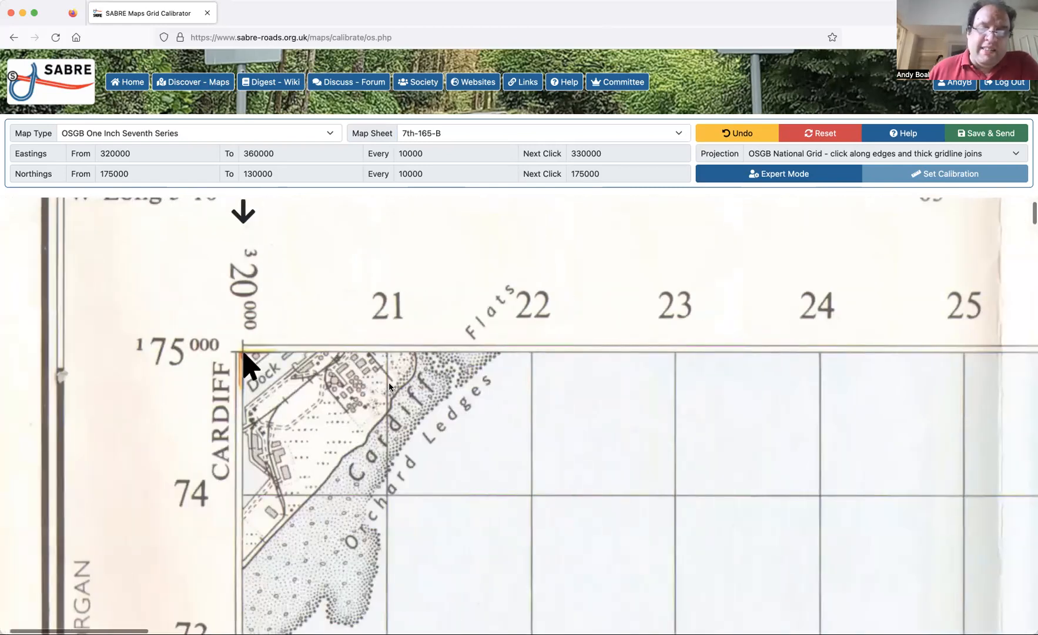
scroll(389, 387, right, 15)
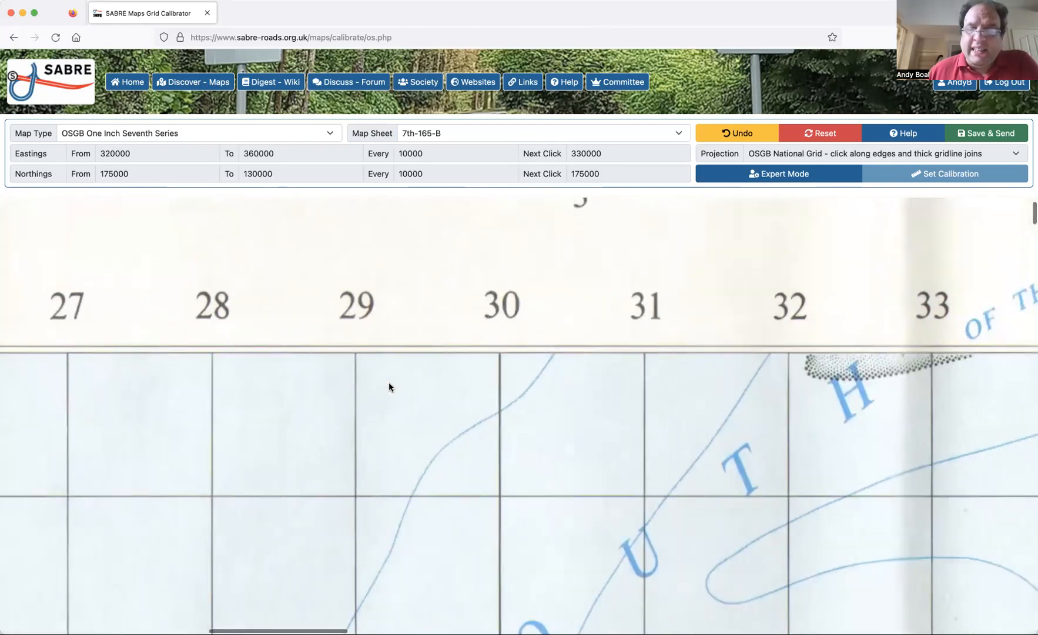
scroll(394, 376, right, 2)
scroll(468, 236, right, 1)
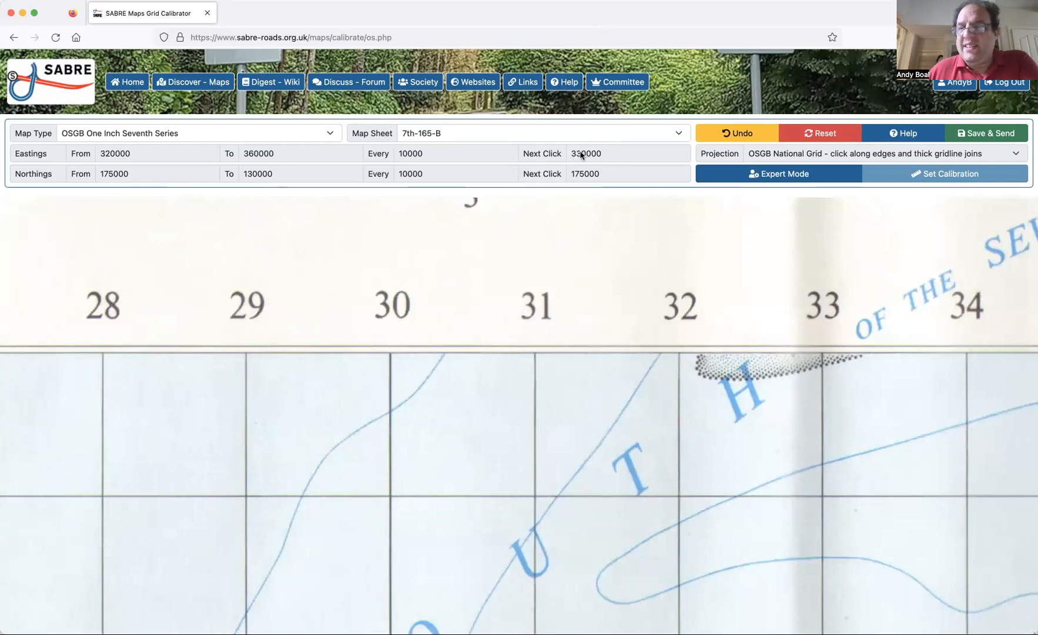
scroll(405, 347, down, 1)
click(390, 346)
Mark the calibration points where the 340000 and 350000 easting gridlines meet the northern edge at northing 175000.
scroll(516, 462, right, 15)
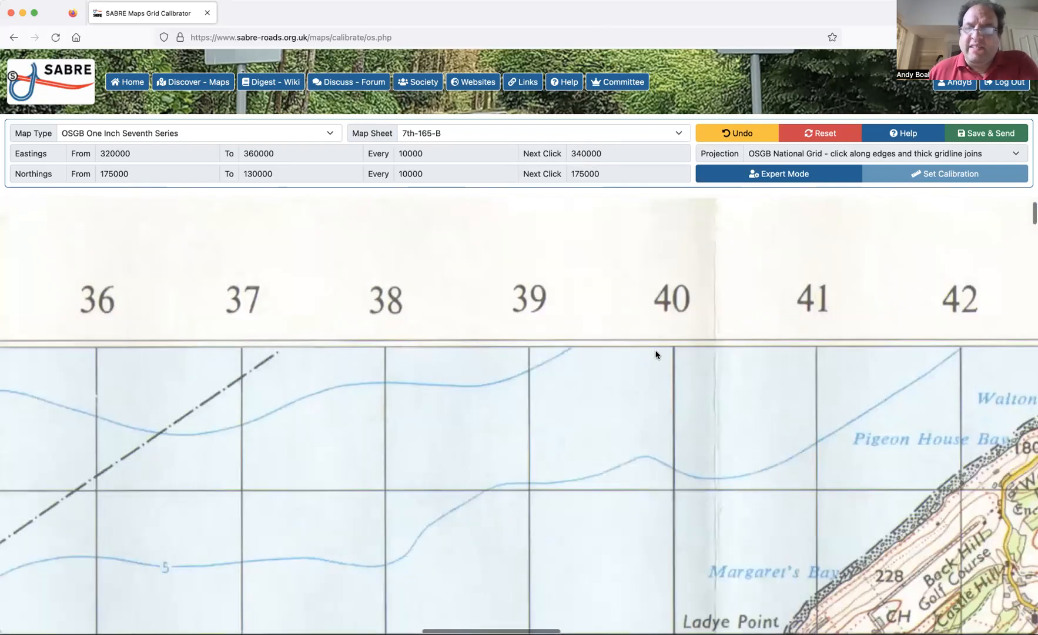
scroll(654, 350, right, 2)
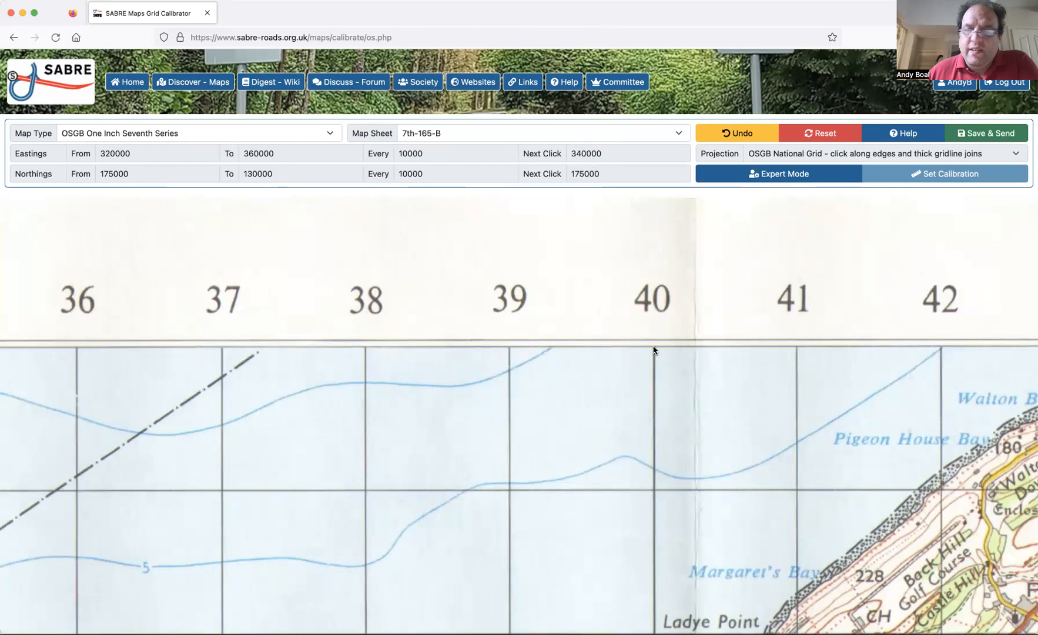
click(653, 348)
scroll(717, 464, right, 10)
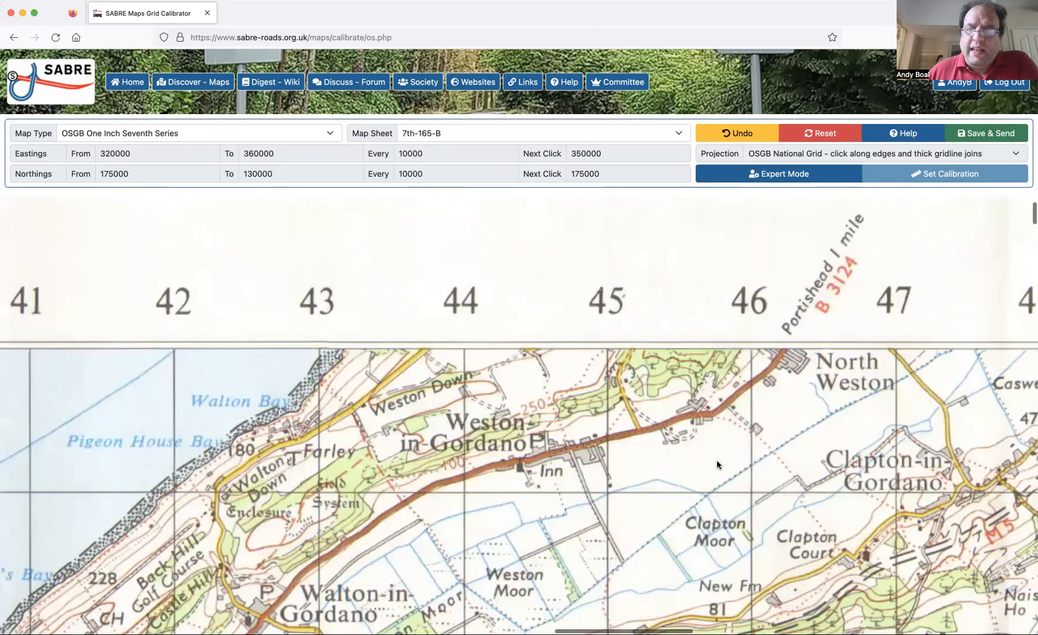
scroll(717, 464, right, 8)
scroll(680, 366, right, 2)
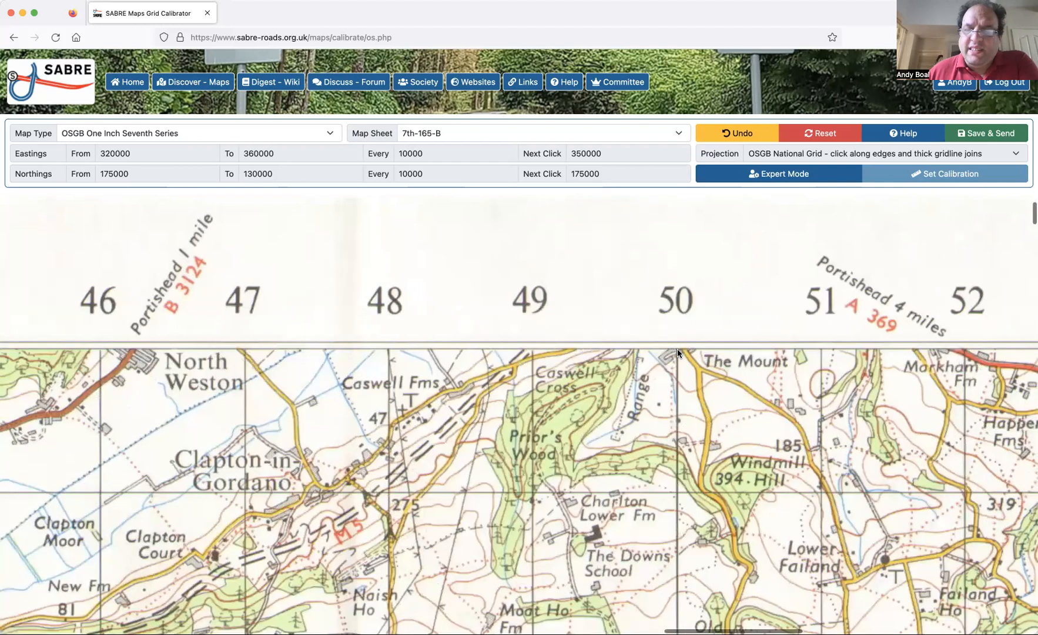
click(677, 348)
click(745, 134)
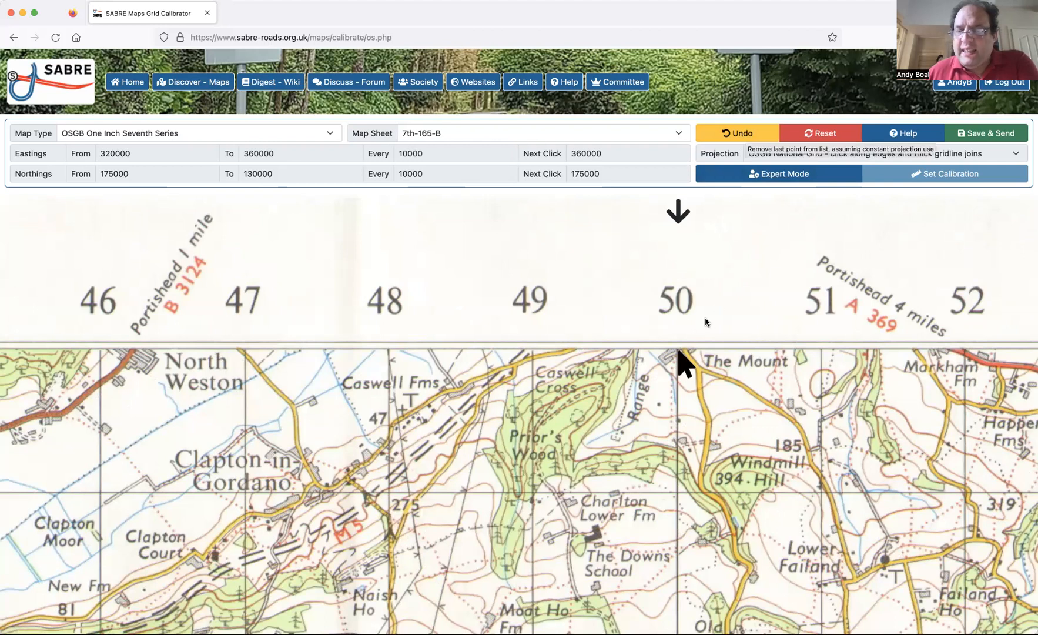
click(677, 347)
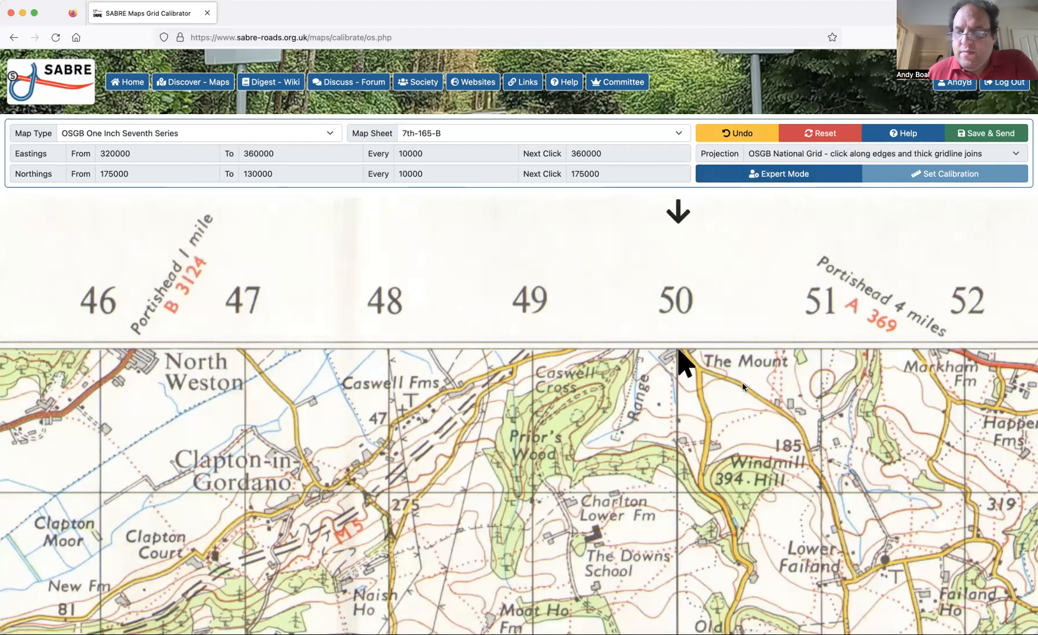
Mark the sheet's north-east corner as the calibration point for easting 360000, northing 175000.
scroll(742, 386, right, 15)
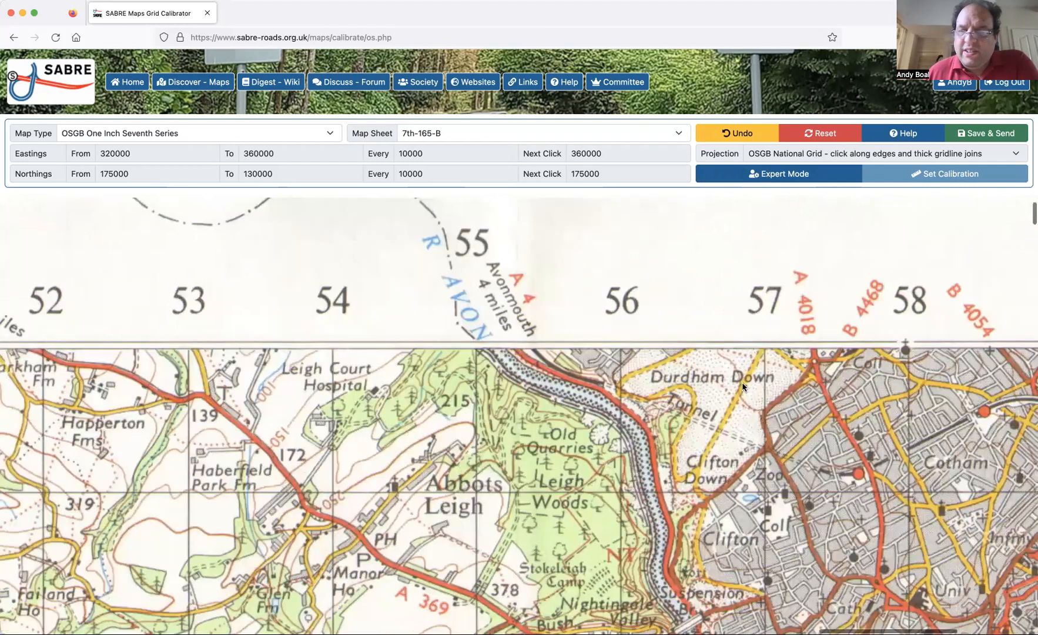
scroll(794, 354, right, 7)
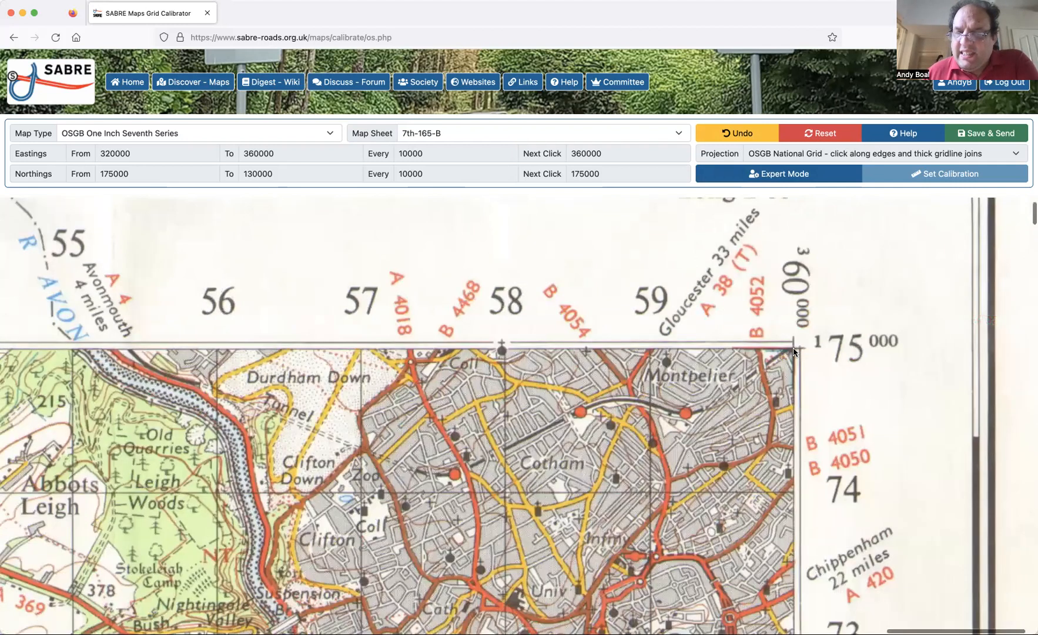
click(794, 349)
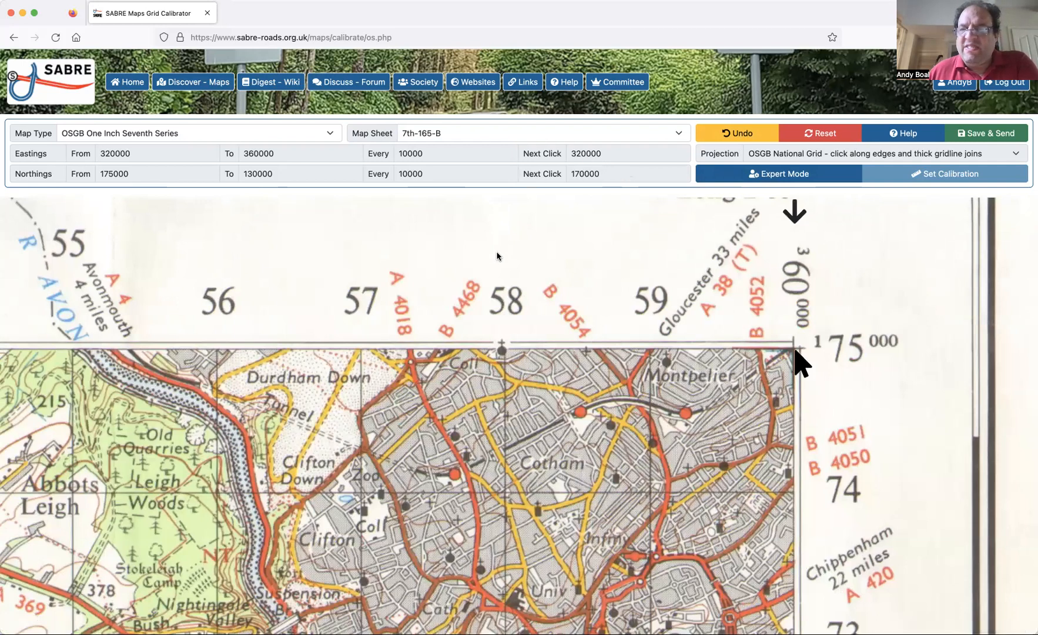
Mark the calibration point where the 170000 northing gridline meets the sheet's western edge at easting 320000.
scroll(497, 257, left, 5)
scroll(498, 256, left, 20)
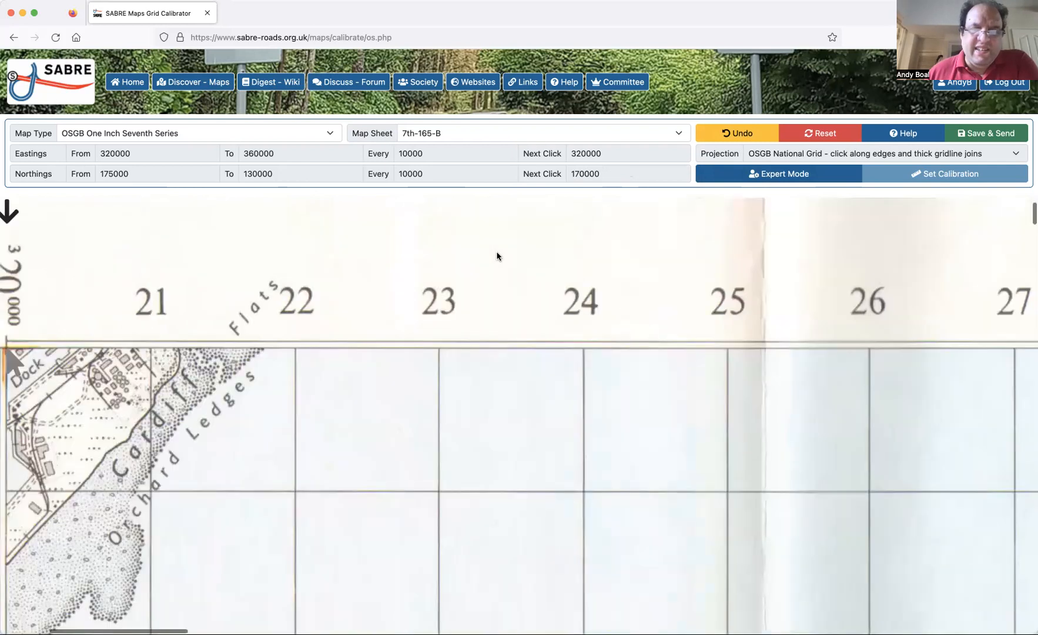
scroll(497, 256, down, 5)
scroll(497, 256, up, 9)
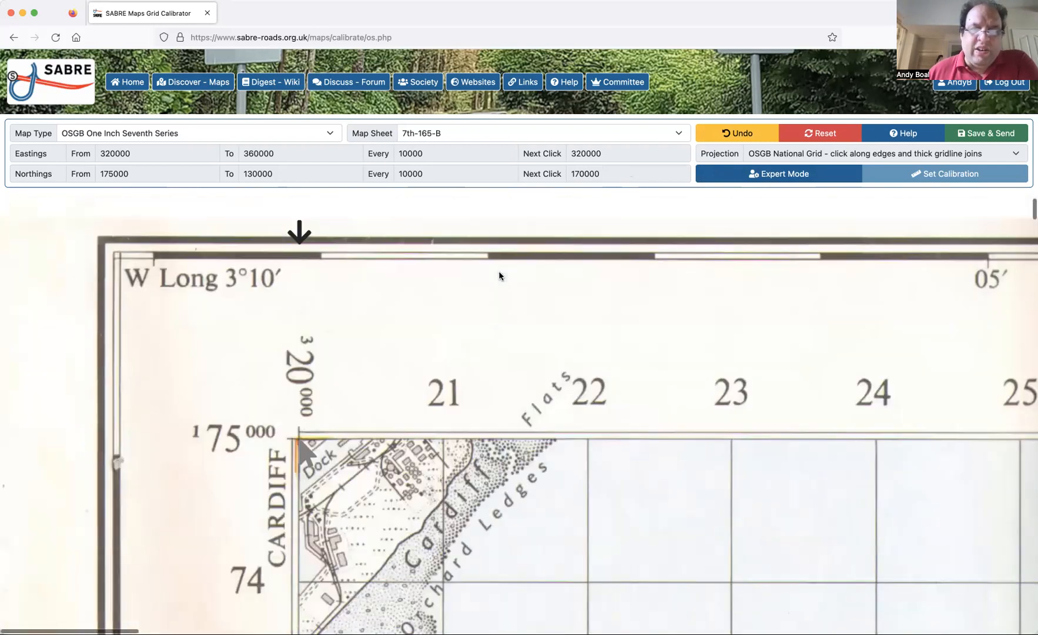
scroll(500, 274, down, 2)
scroll(499, 274, down, 10)
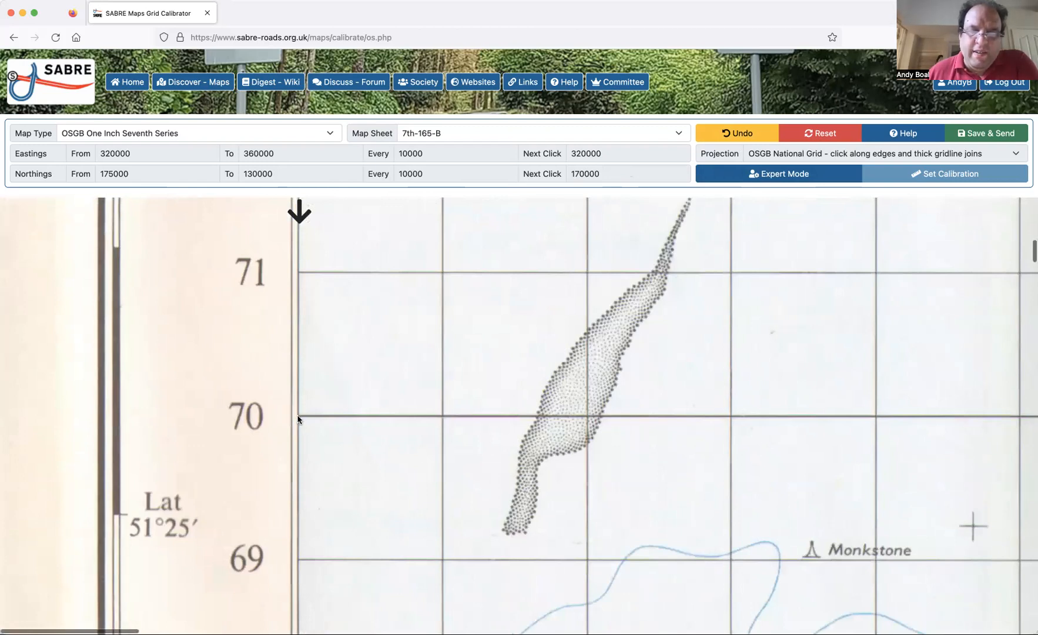
click(298, 419)
Mark the thick gridline intersection at easting 330000 along the 170000 northing.
scroll(442, 441, right, 5)
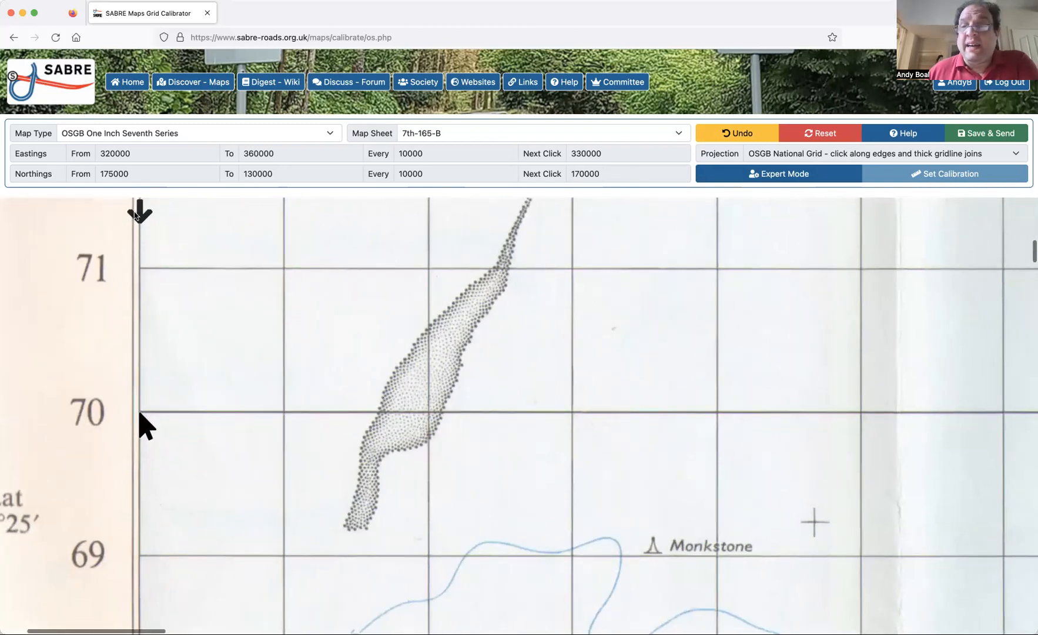
scroll(263, 429, right, 5)
scroll(263, 430, right, 20)
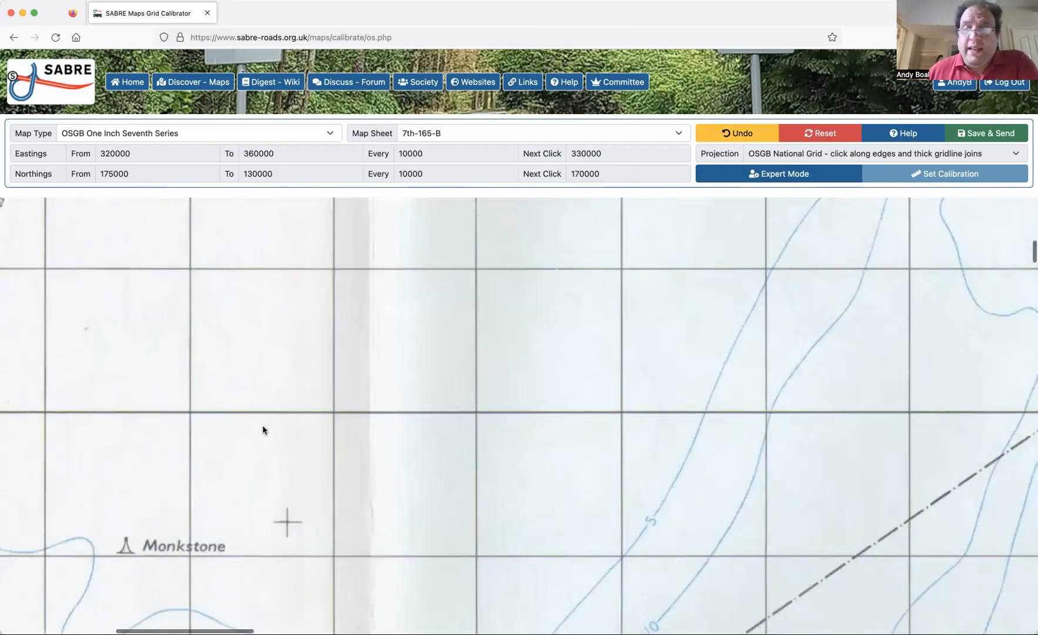
scroll(263, 430, right, 1)
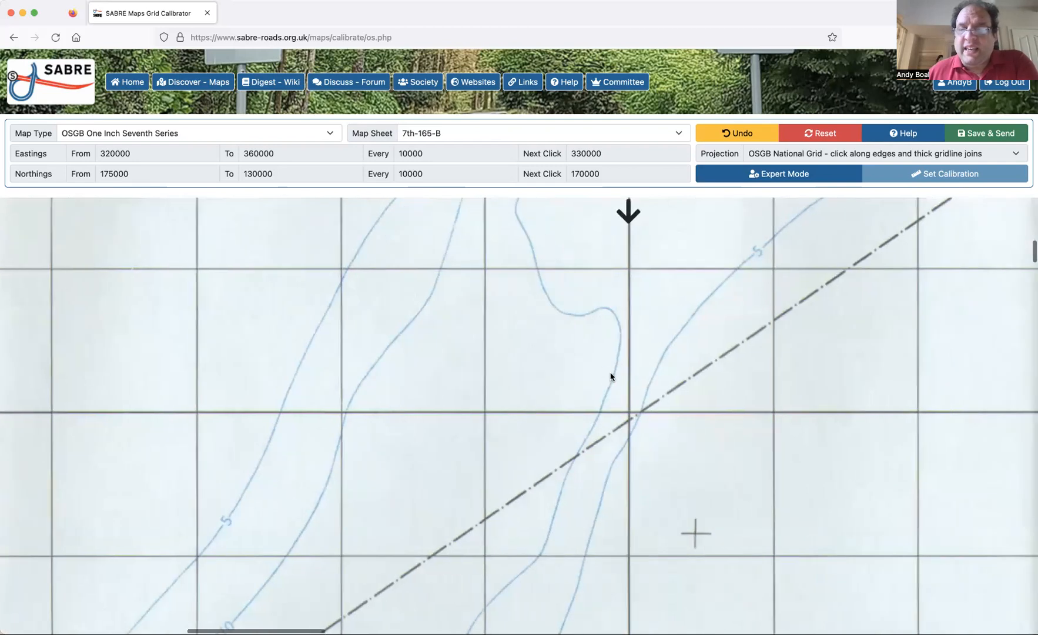
click(629, 409)
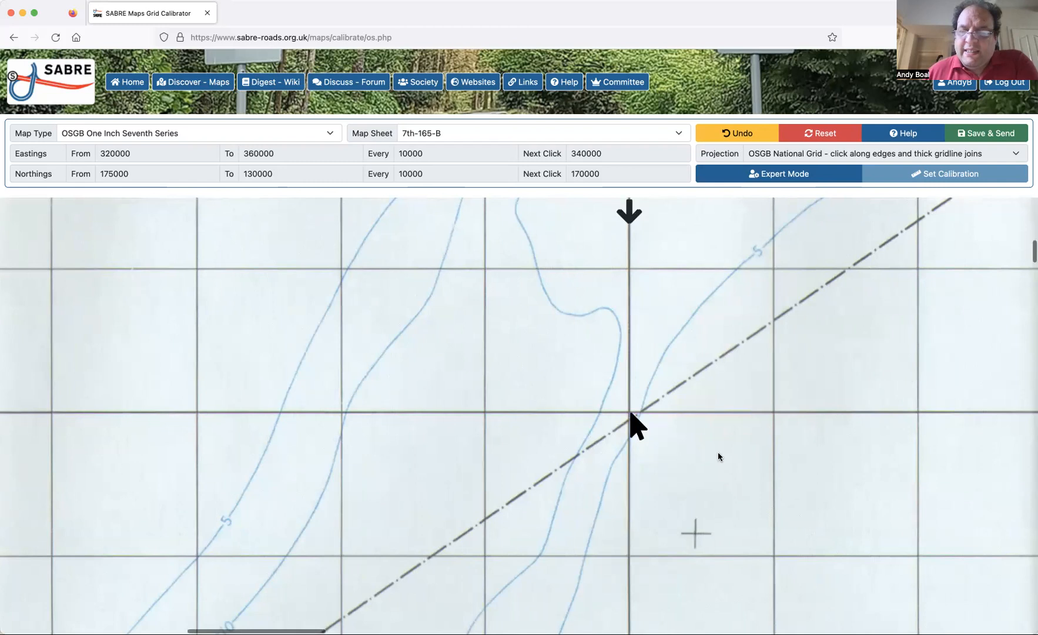
Mark the thick gridline intersections at eastings 340000 and 350000 along the 170000 northing.
scroll(718, 452, right, 20)
scroll(718, 456, right, 20)
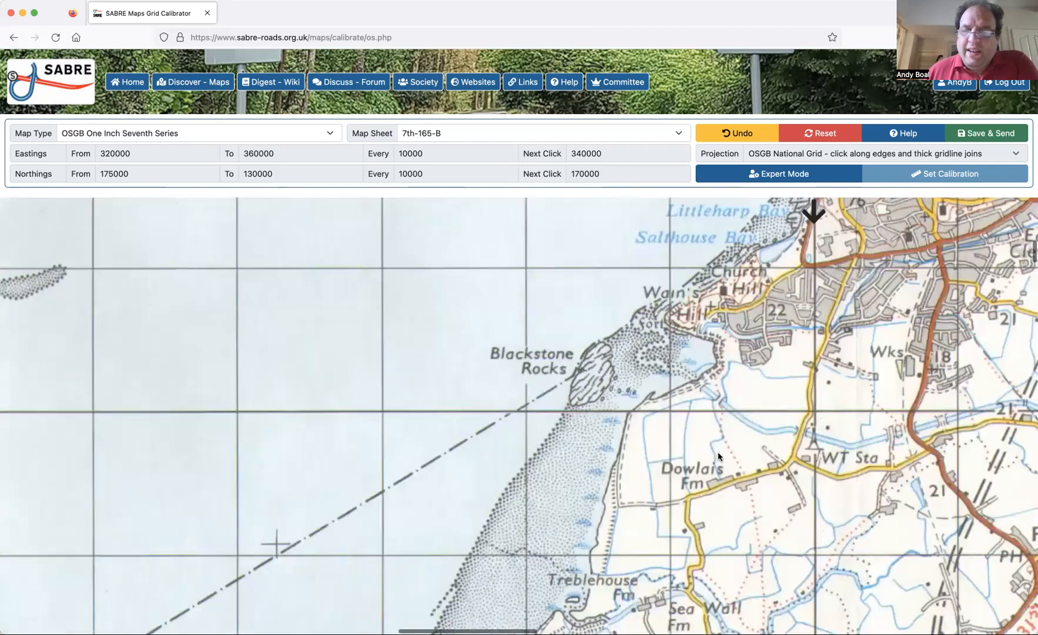
scroll(711, 409, right, 3)
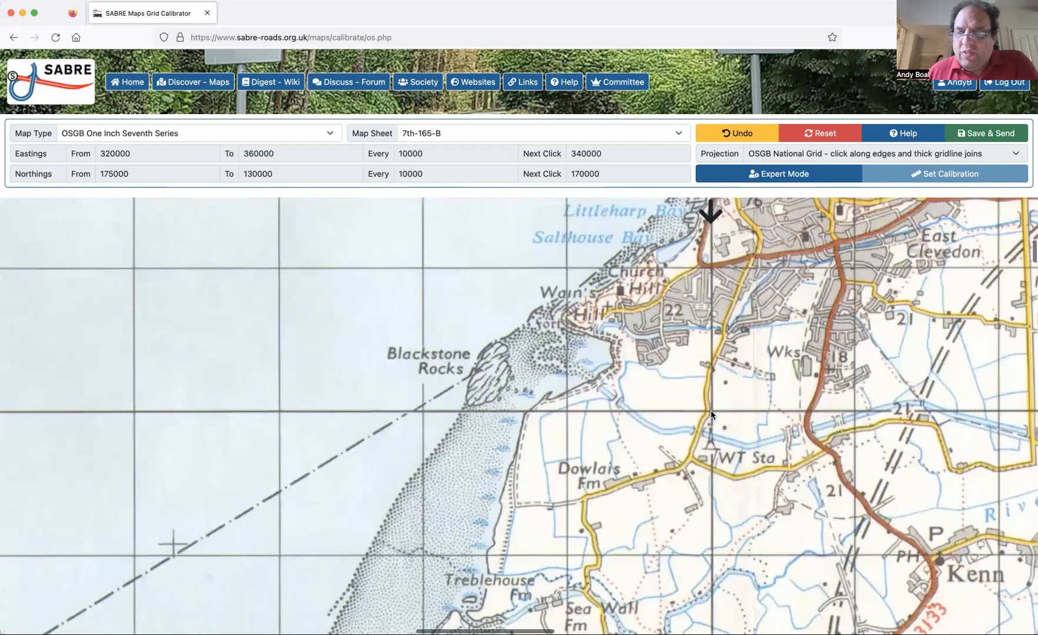
click(710, 410)
scroll(792, 497, right, 20)
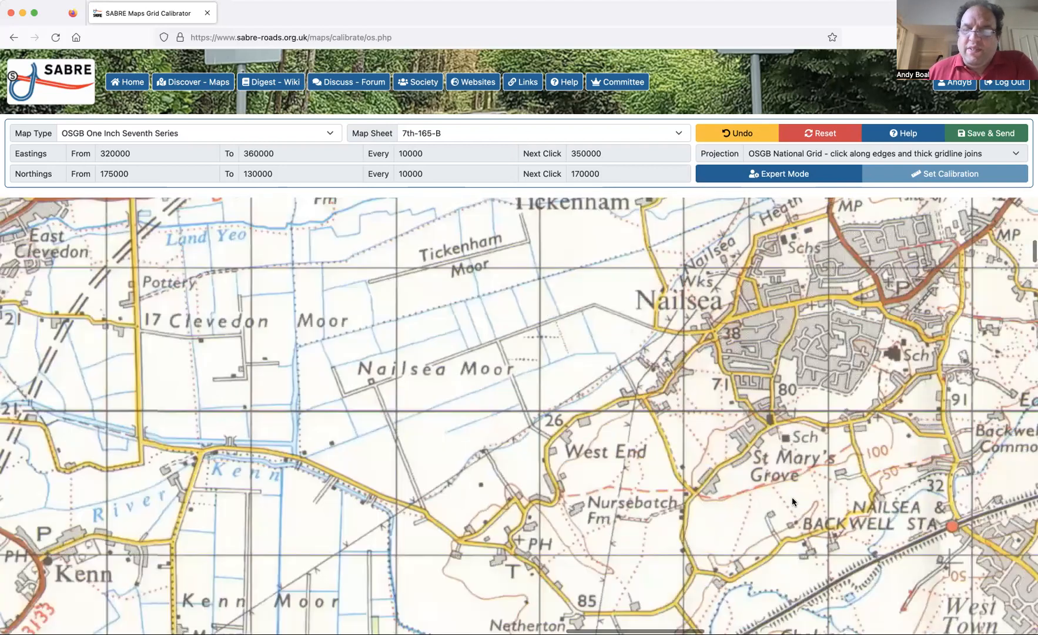
scroll(743, 458, right, 3)
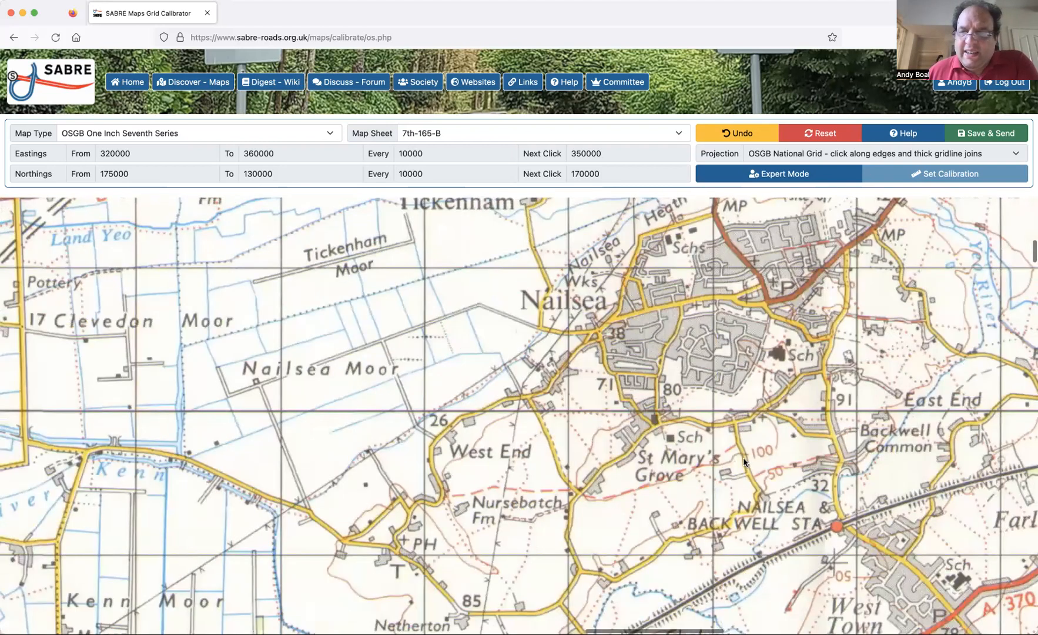
scroll(752, 411, right, 11)
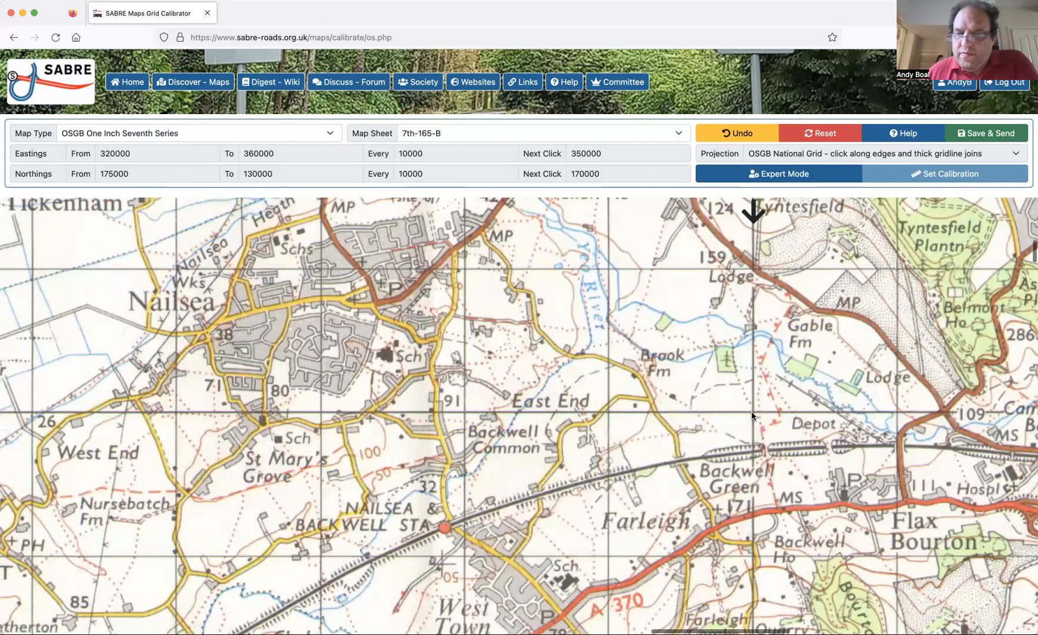
click(753, 412)
Mark the calibration point where the 170000 northing gridline meets the sheet's eastern edge at easting 360000.
scroll(821, 438, right, 1)
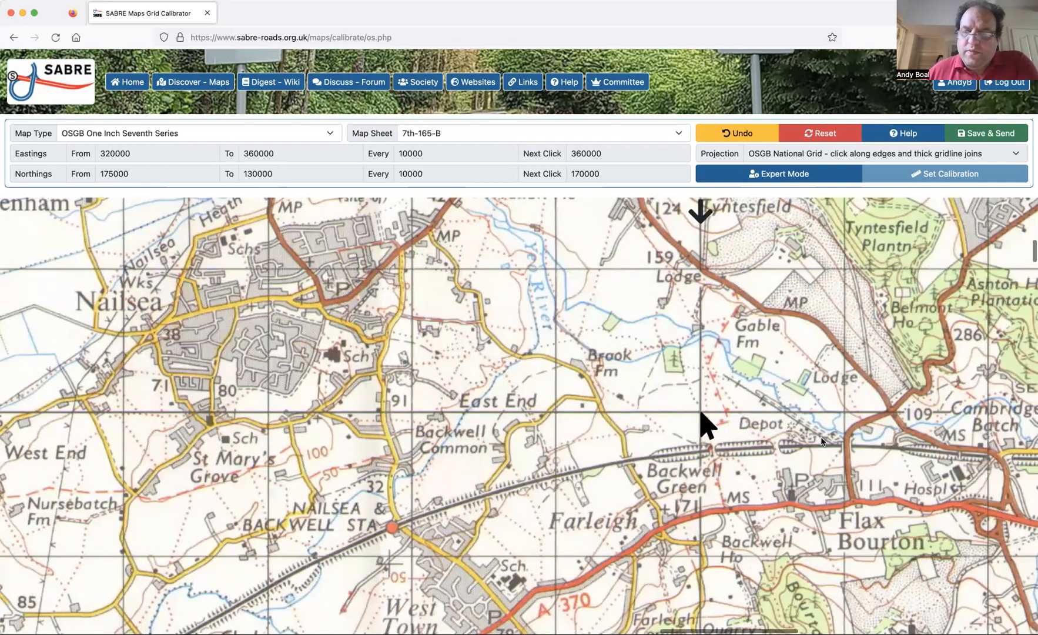
scroll(821, 441, right, 15)
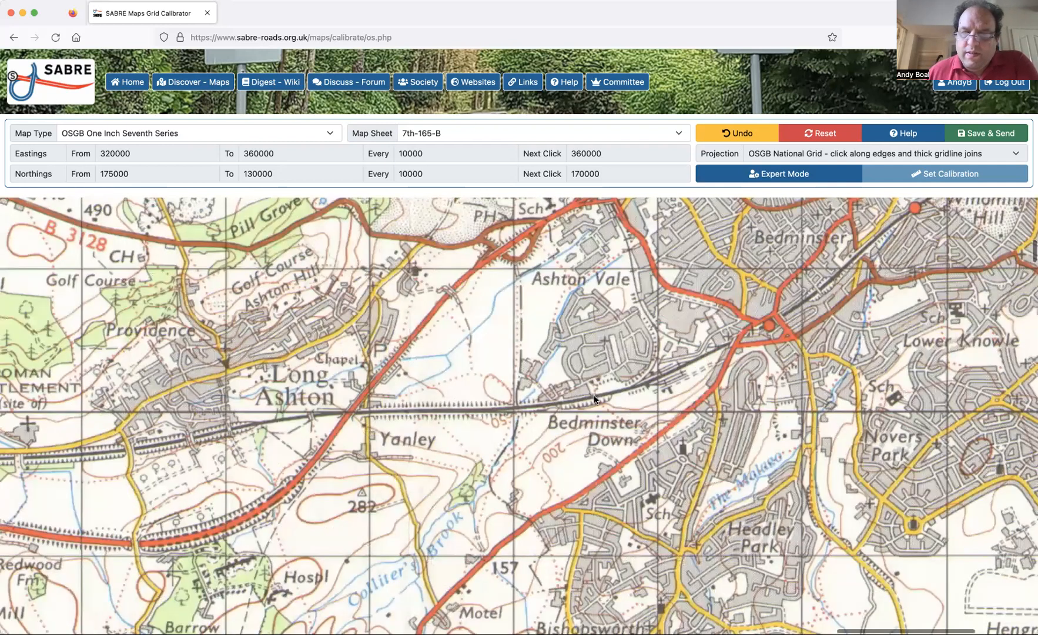
scroll(723, 415, right, 10)
click(724, 413)
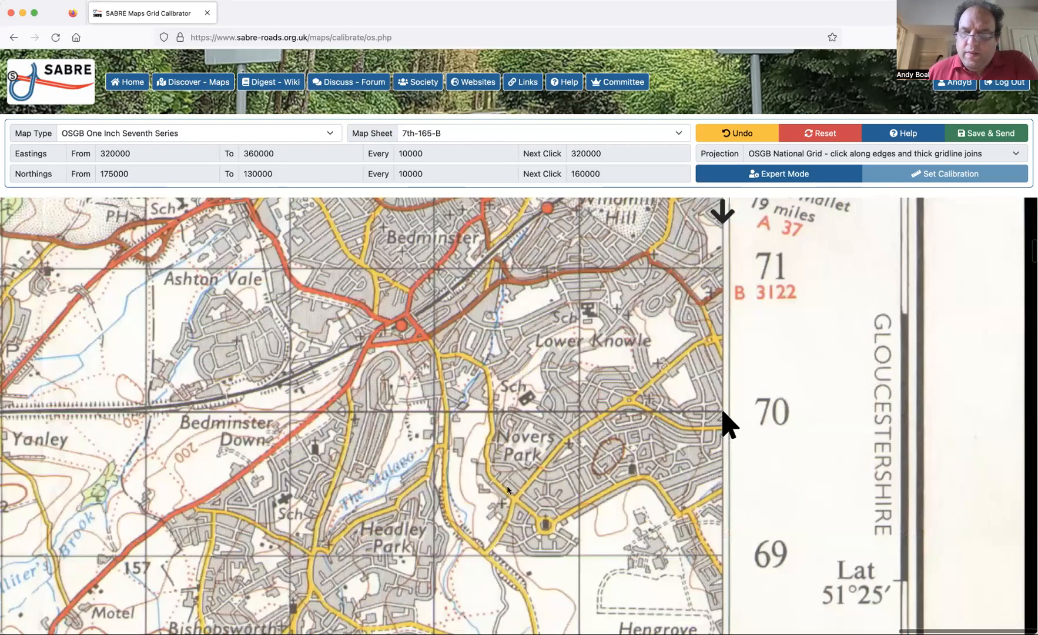
Mark where the 160000 northing gridline meets the sheet's western edge at easting 320000, undoing and re-placing the point once.
scroll(303, 292, left, 3)
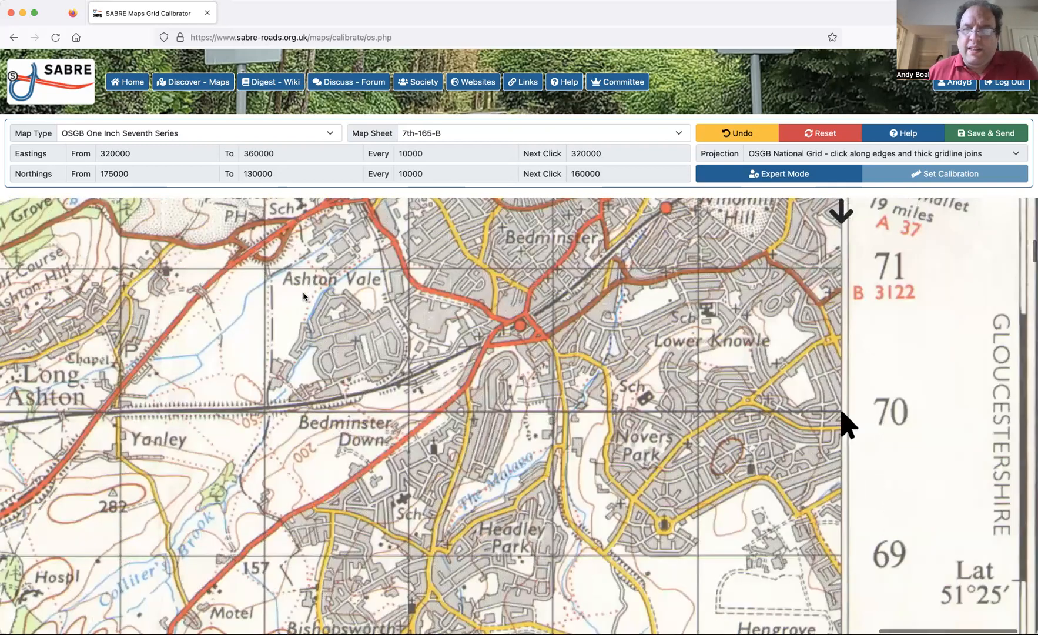
scroll(301, 290, left, 3)
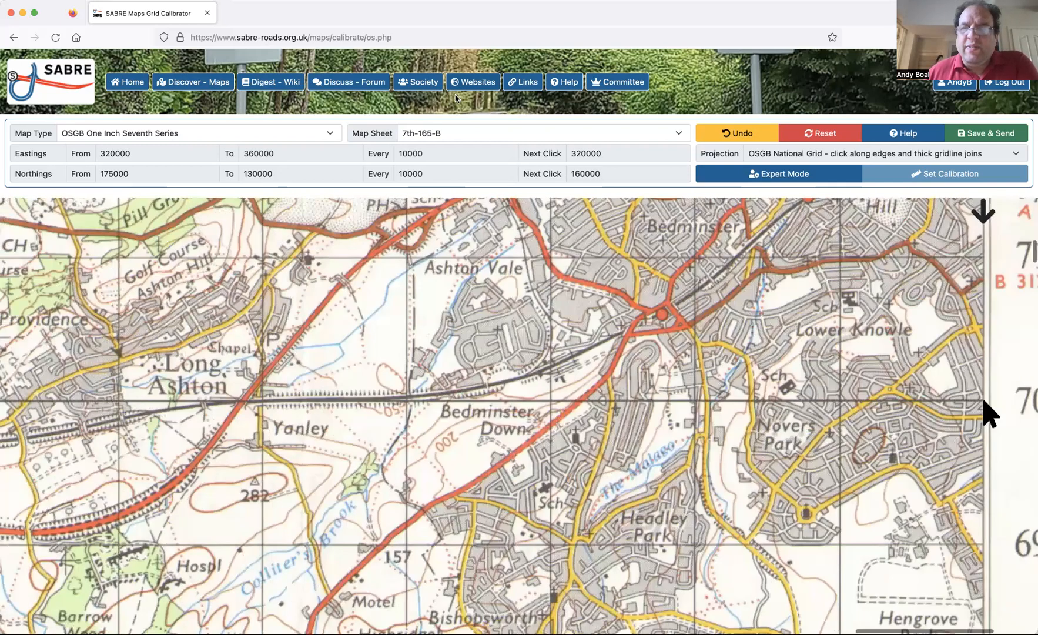
scroll(585, 202, left, 20)
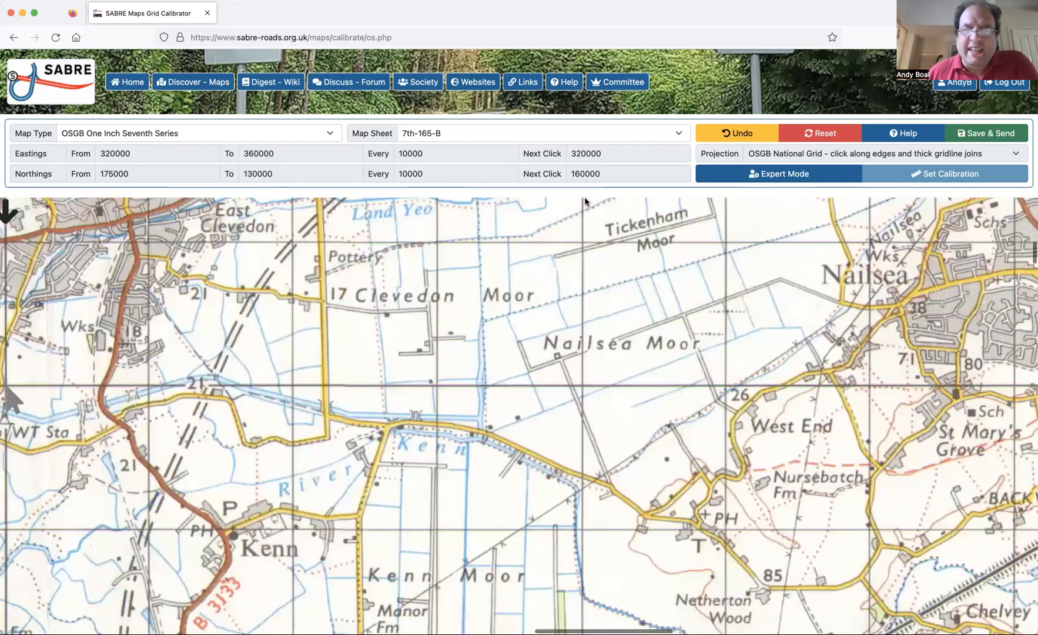
scroll(585, 202, left, 15)
scroll(584, 201, down, 15)
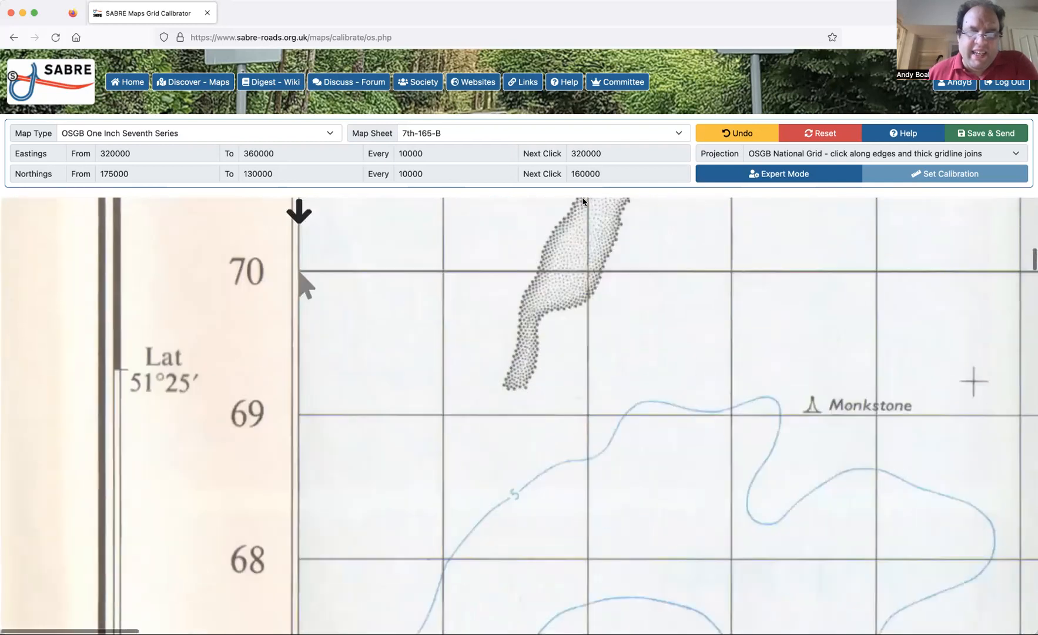
scroll(584, 201, down, 9)
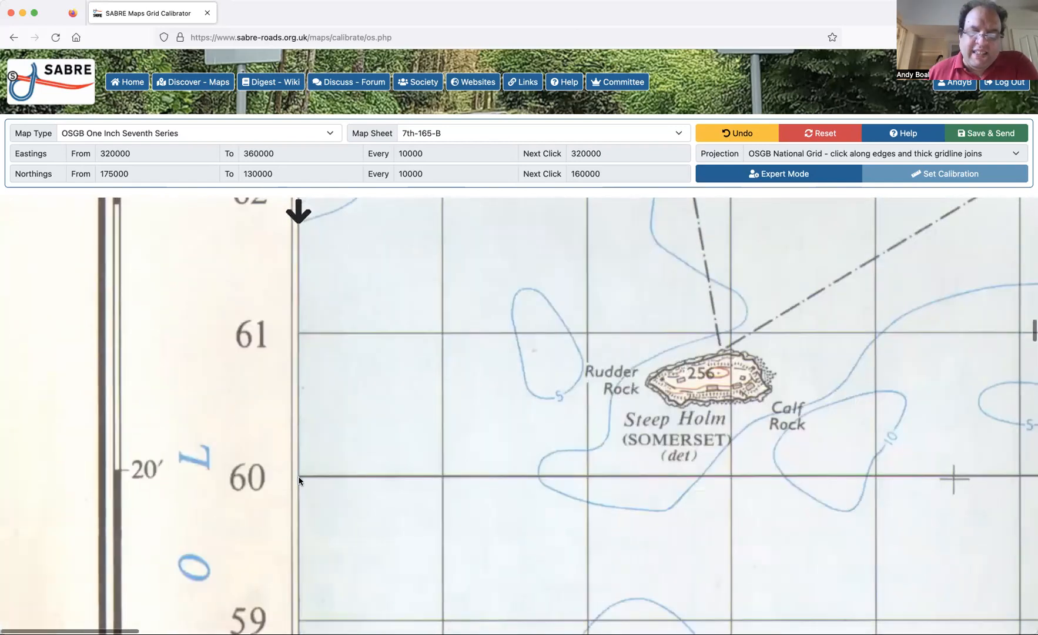
click(299, 479)
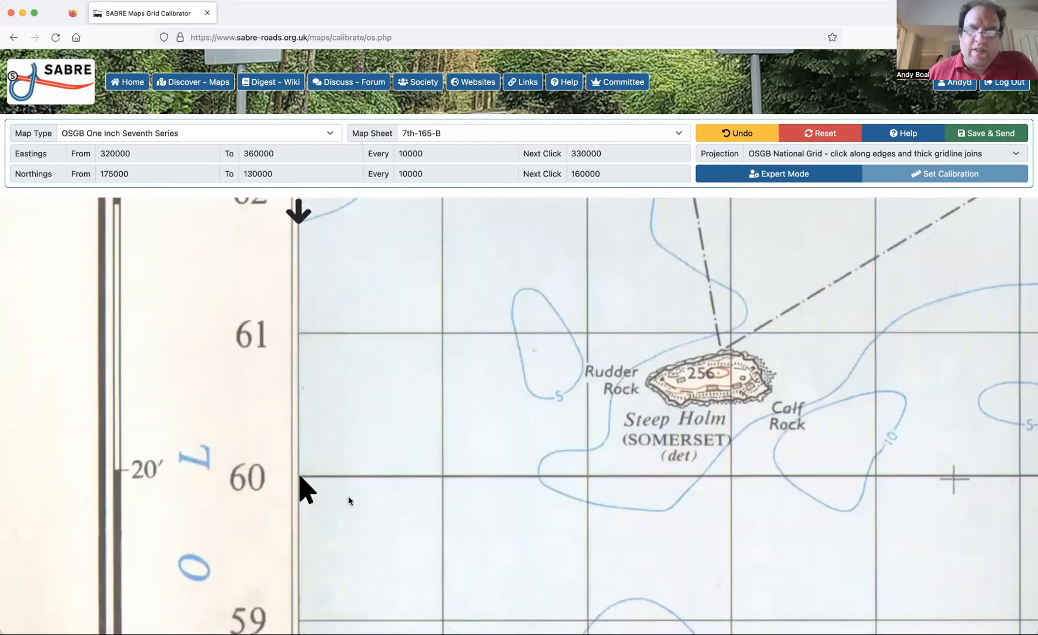
click(761, 133)
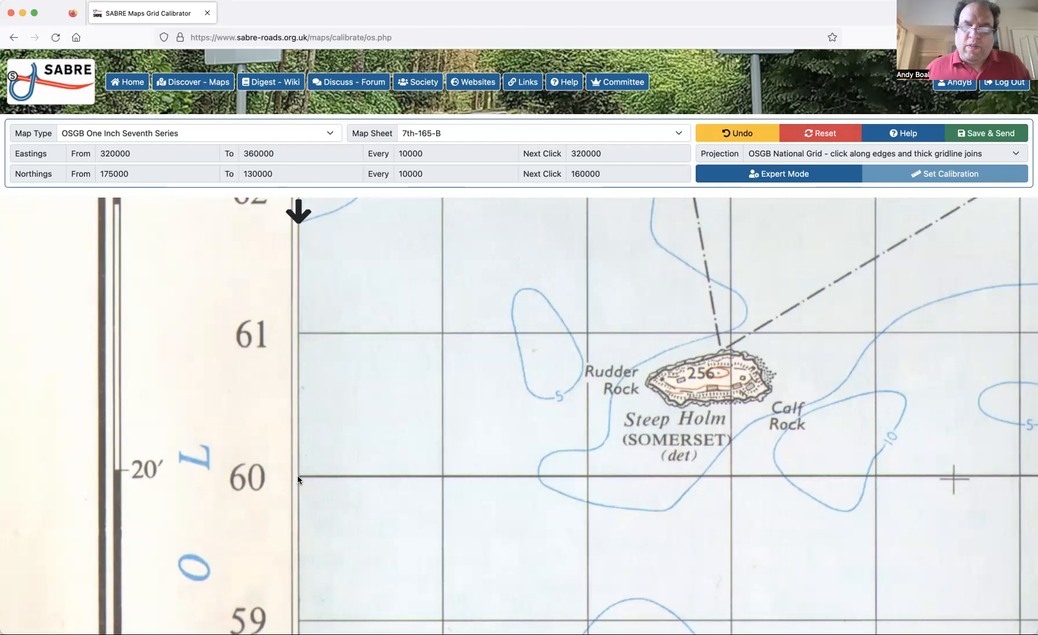
click(298, 479)
Mark the thick gridline intersection at easting 330000 along the 160000 northing, in Weston Bay.
scroll(538, 551, right, 10)
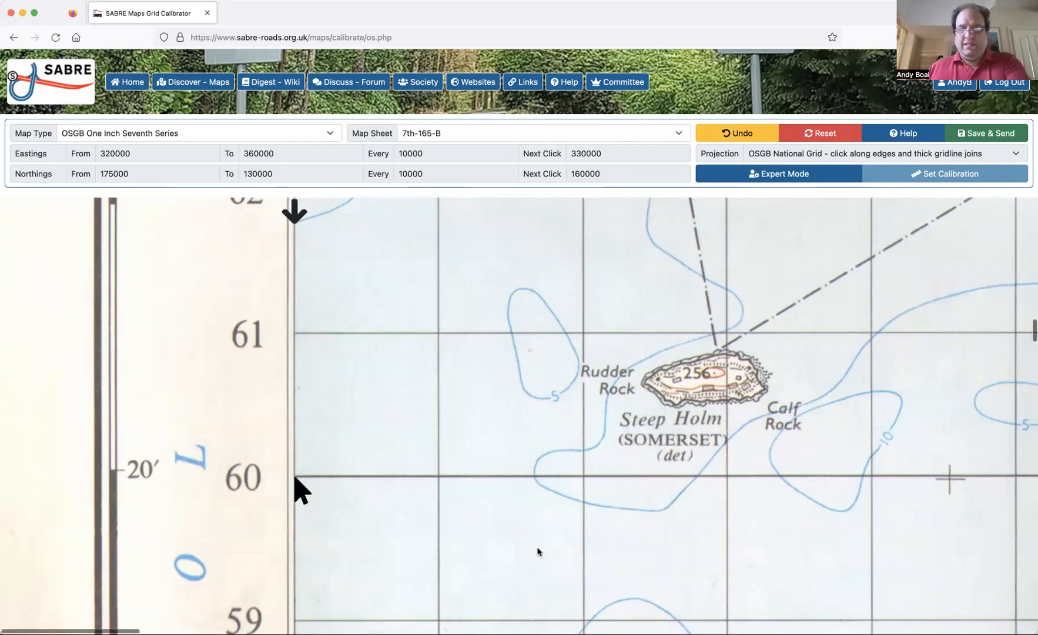
scroll(538, 551, right, 11)
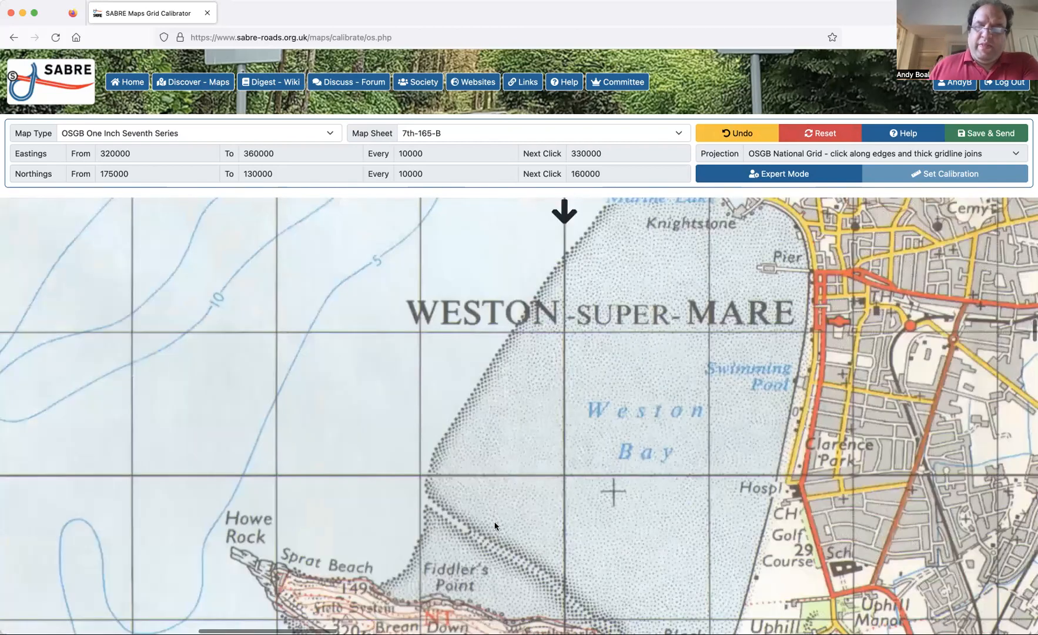
scroll(545, 479, right, 1)
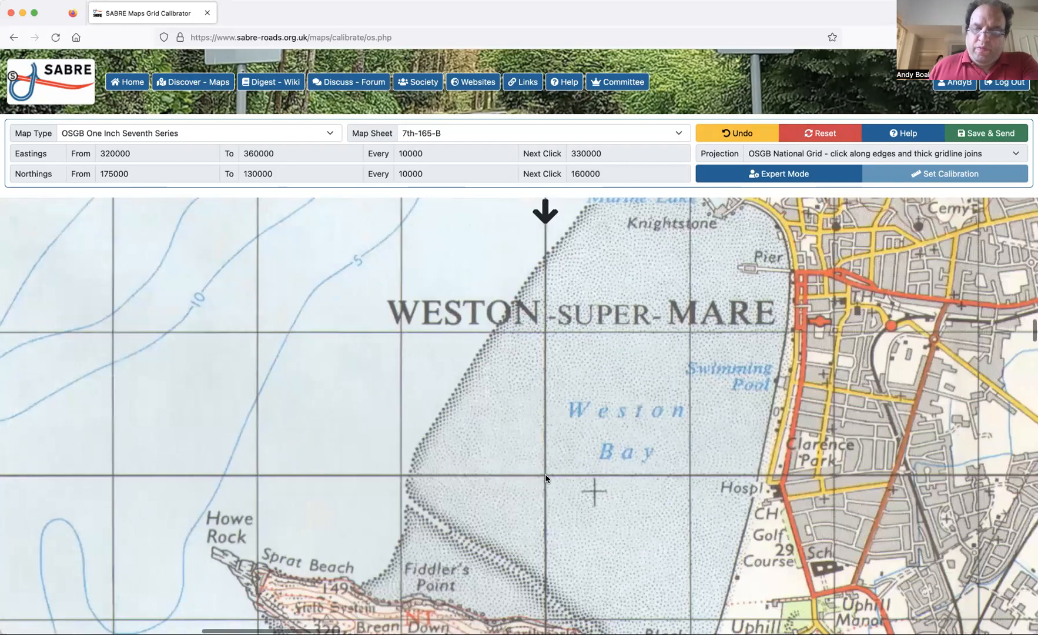
click(545, 479)
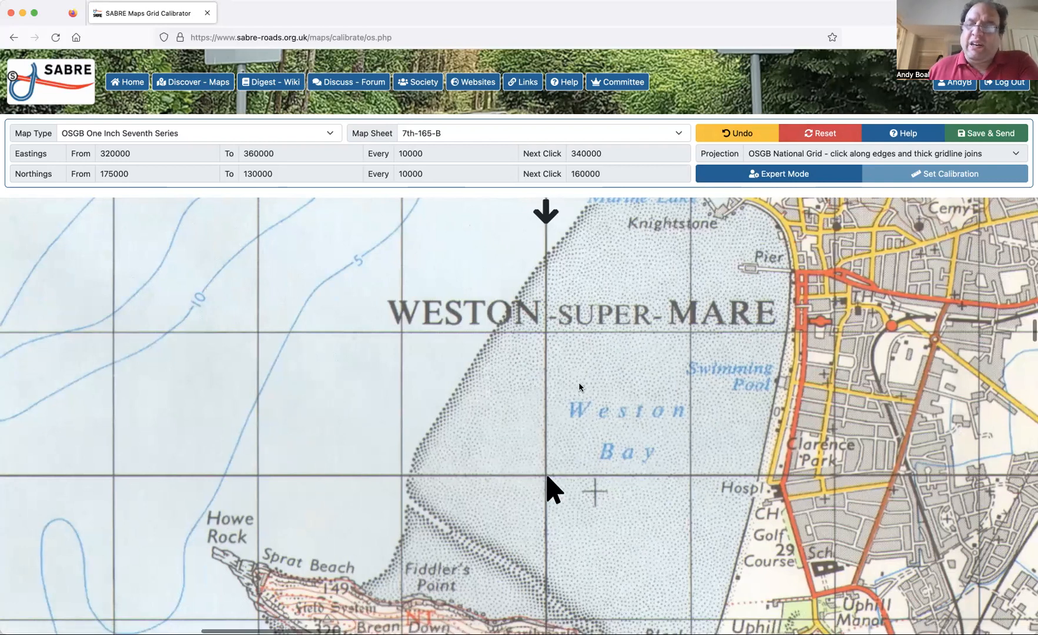
Reset the calibration of sheet 7th-165-B, clearing every point marked so far.
scroll(579, 389, left, 3)
scroll(579, 387, left, 15)
scroll(579, 387, right, 12)
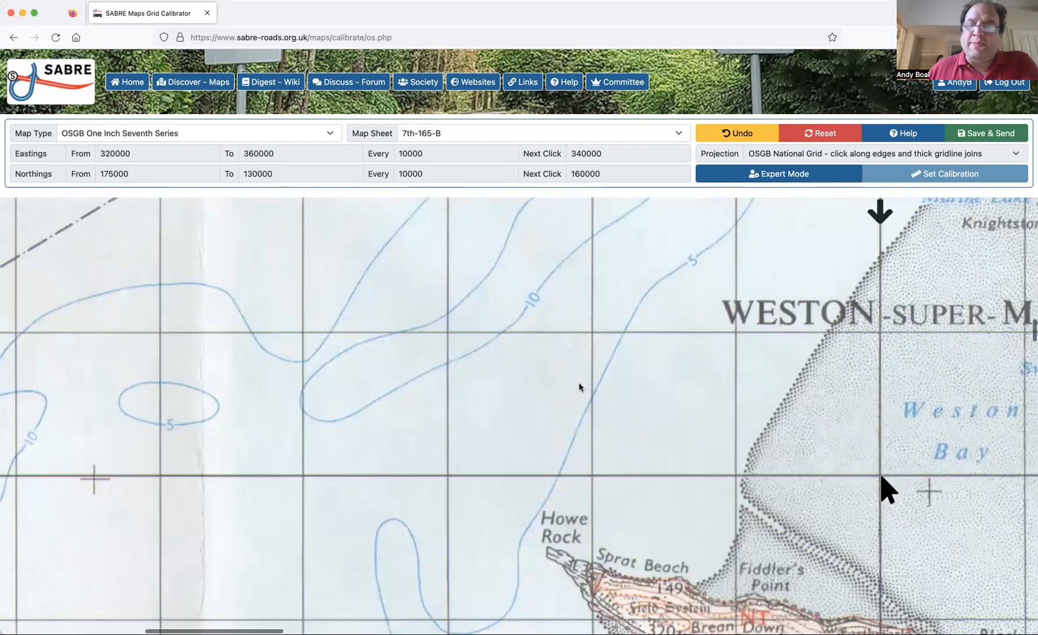
scroll(611, 498, right, 2)
scroll(596, 500, left, 3)
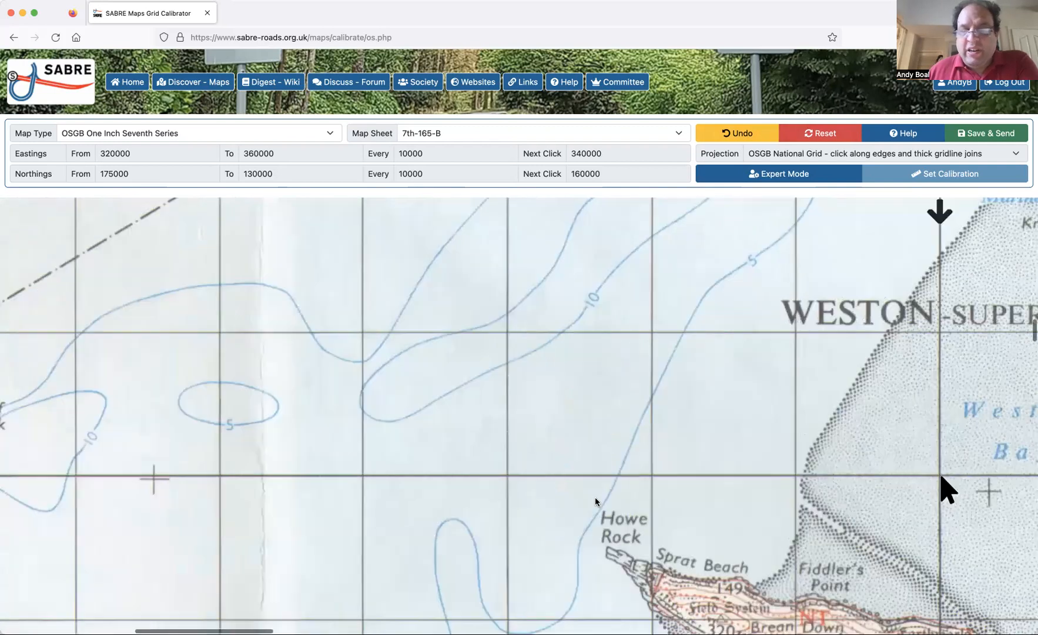
scroll(595, 502, left, 12)
scroll(591, 494, up, 10)
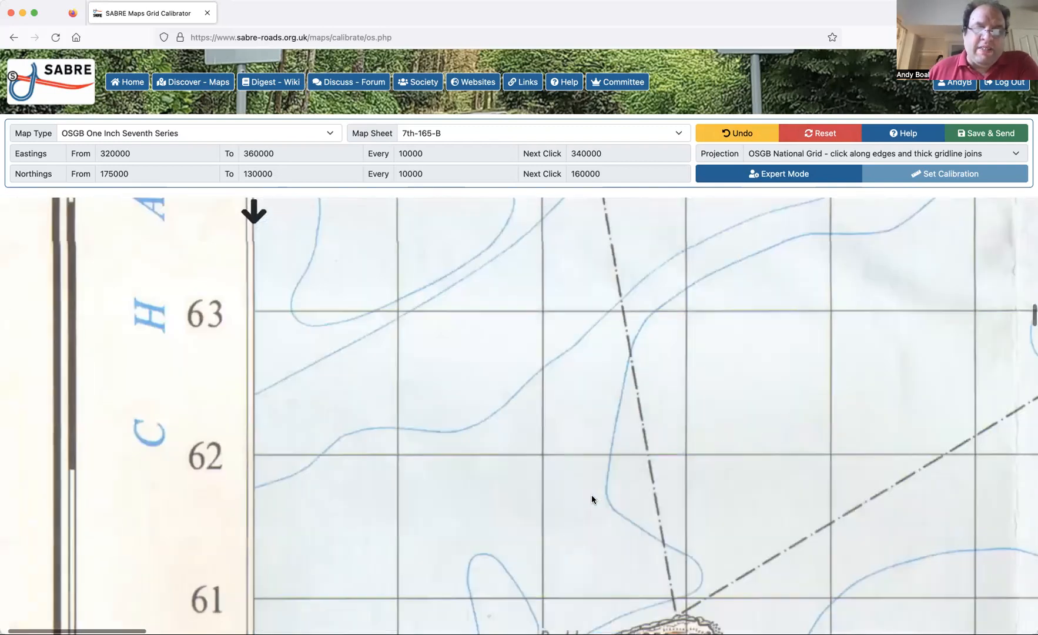
scroll(591, 495, up, 7)
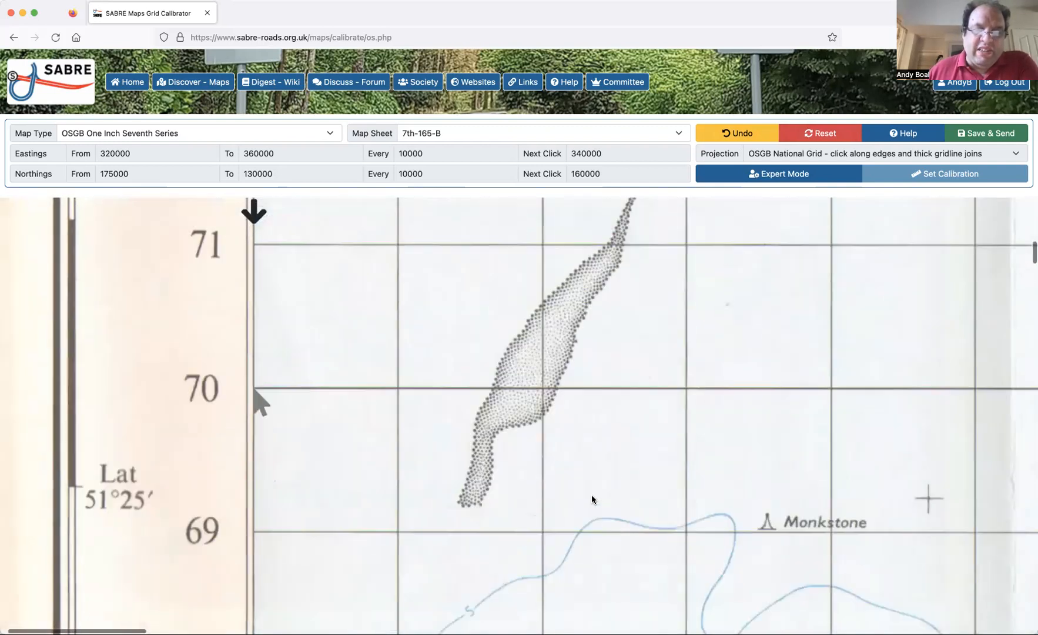
click(833, 136)
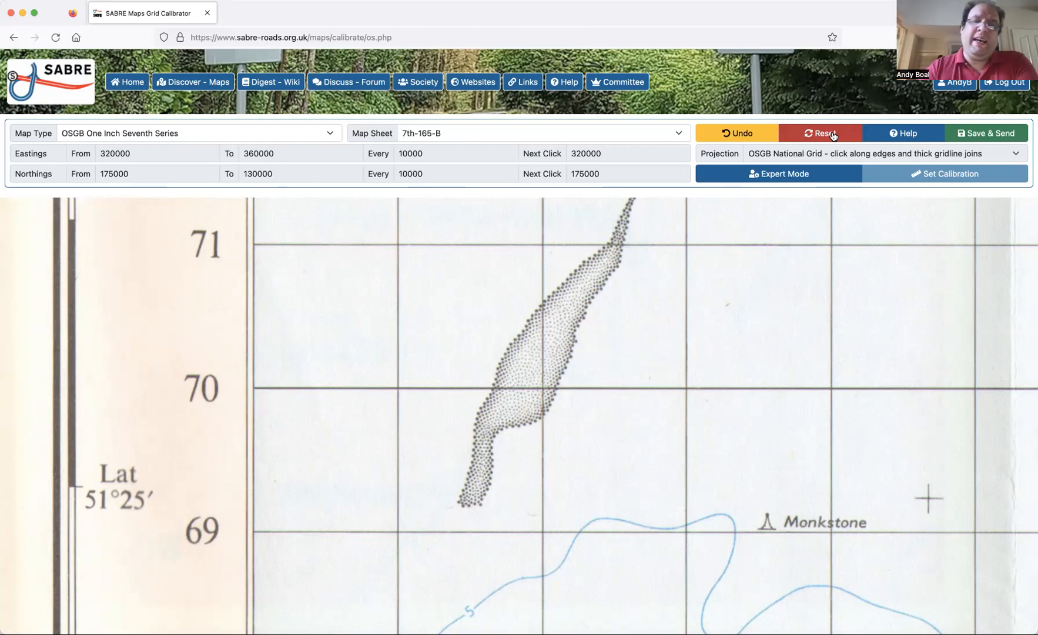
Mark the sheet's north-western corner at easting 320000, northing 175000, and the northern edge point at easting 330000.
scroll(559, 278, up, 15)
scroll(470, 335, down, 1)
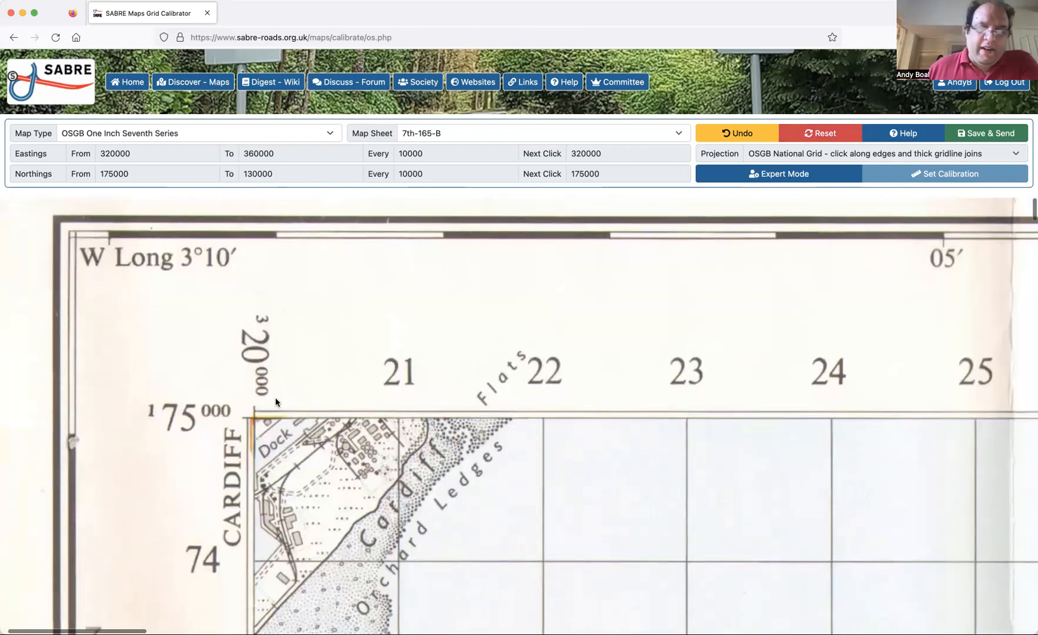
click(254, 421)
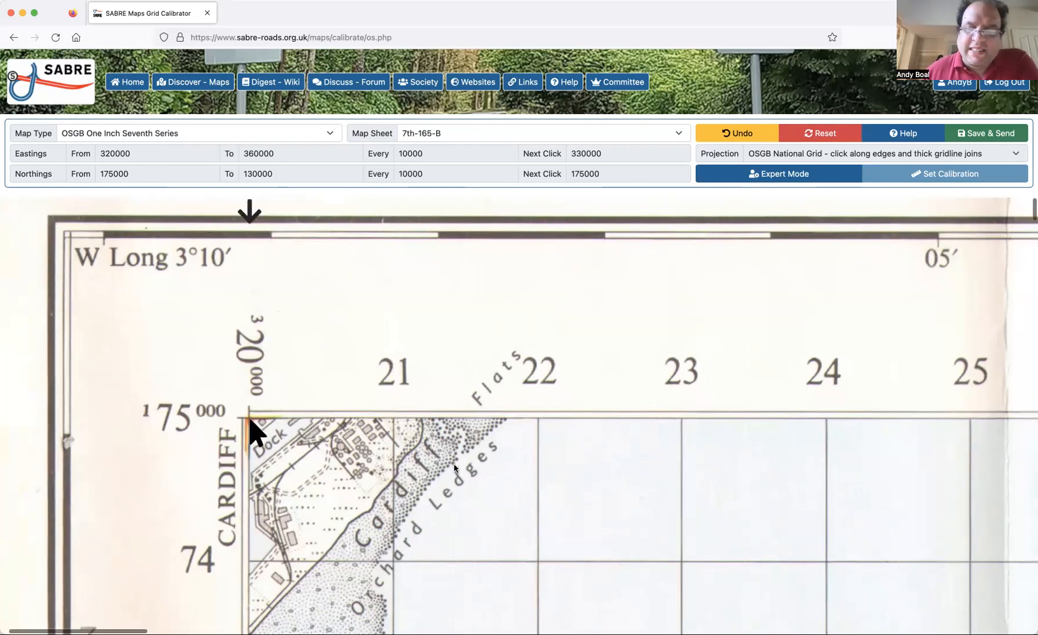
scroll(453, 468, right, 10)
scroll(453, 468, right, 5)
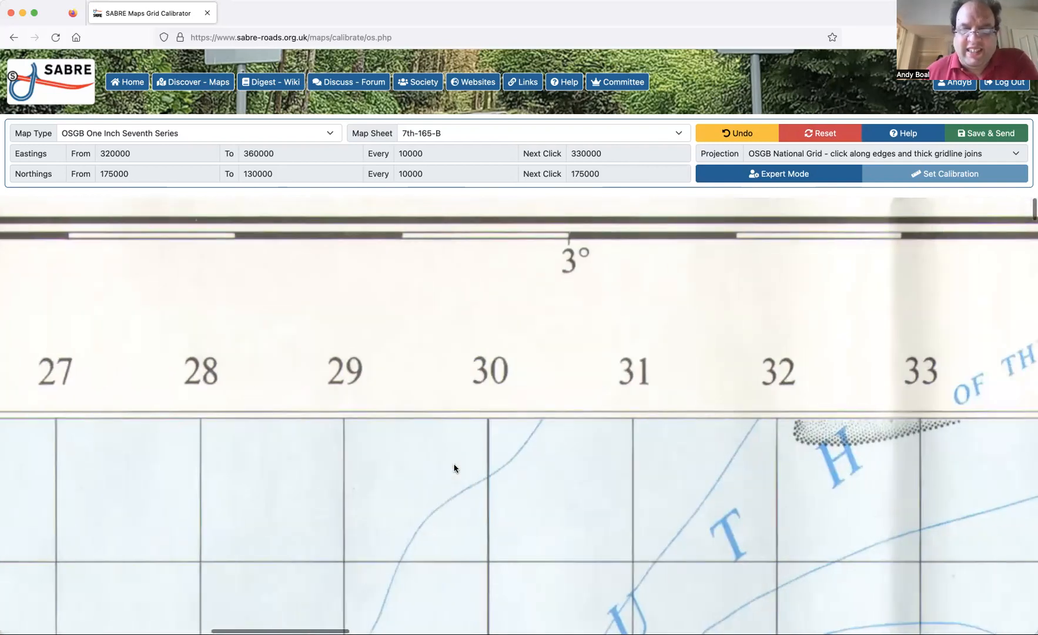
click(488, 422)
Mark where the 340000 easting gridline meets the sheet's northern edge at northing 175000, undoing and re-placing the point once.
scroll(623, 240, right, 3)
scroll(623, 240, right, 20)
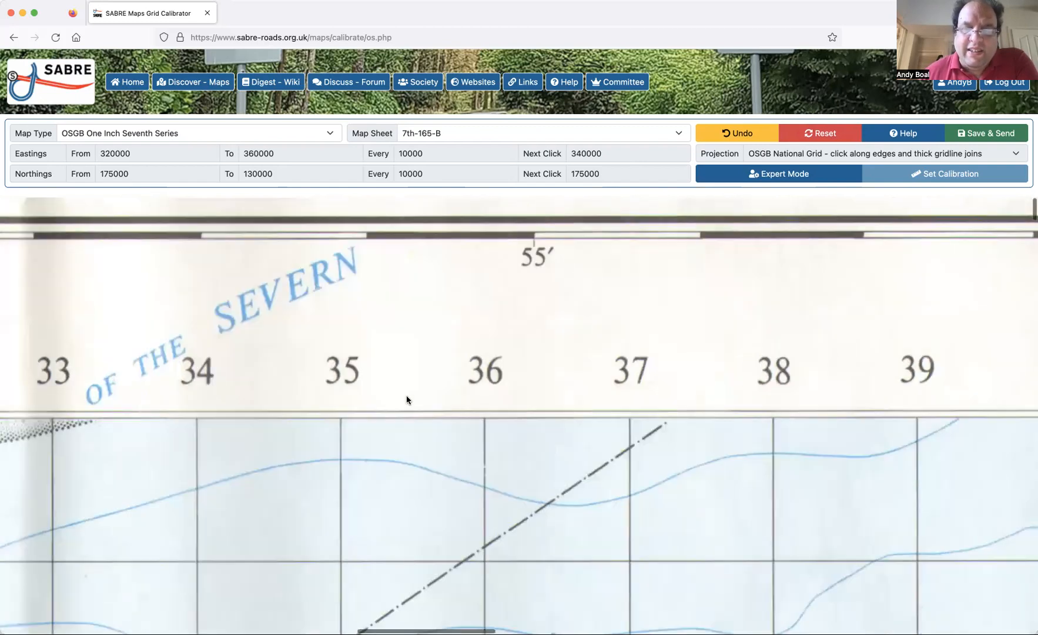
scroll(445, 422, right, 2)
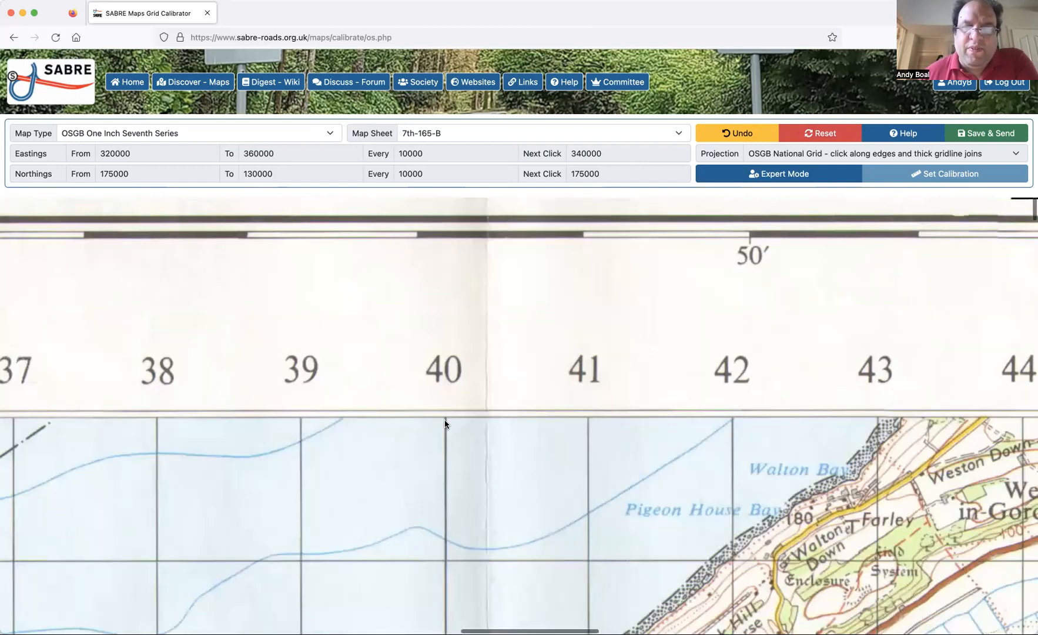
click(445, 420)
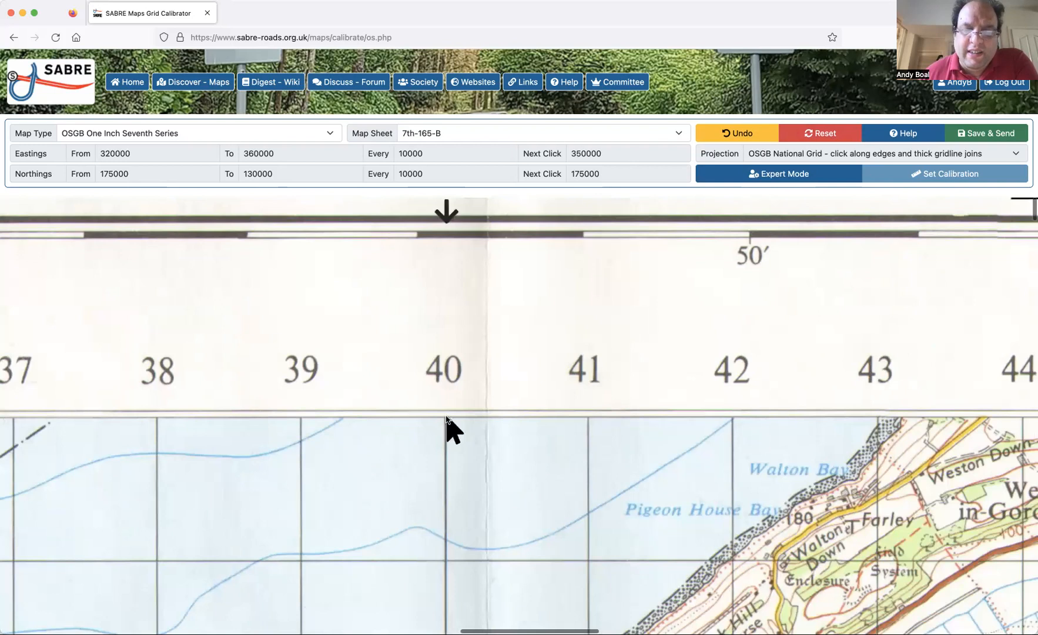
click(750, 132)
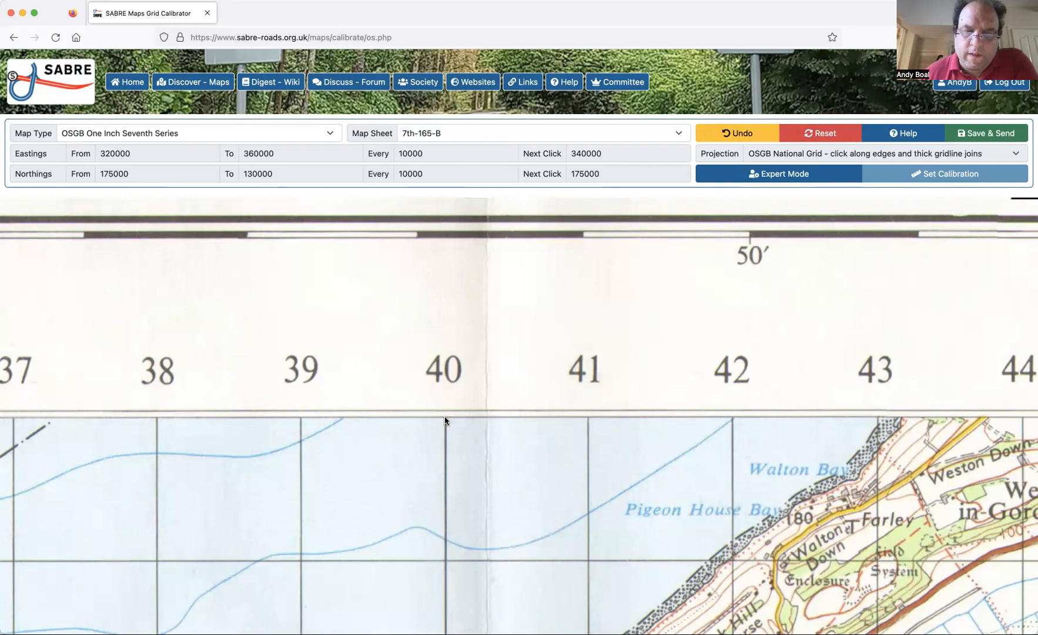
click(445, 416)
Mark the northern edge point at easting 350000 and the sheet's north-eastern corner at easting 360000, northing 175000.
scroll(615, 500, right, 5)
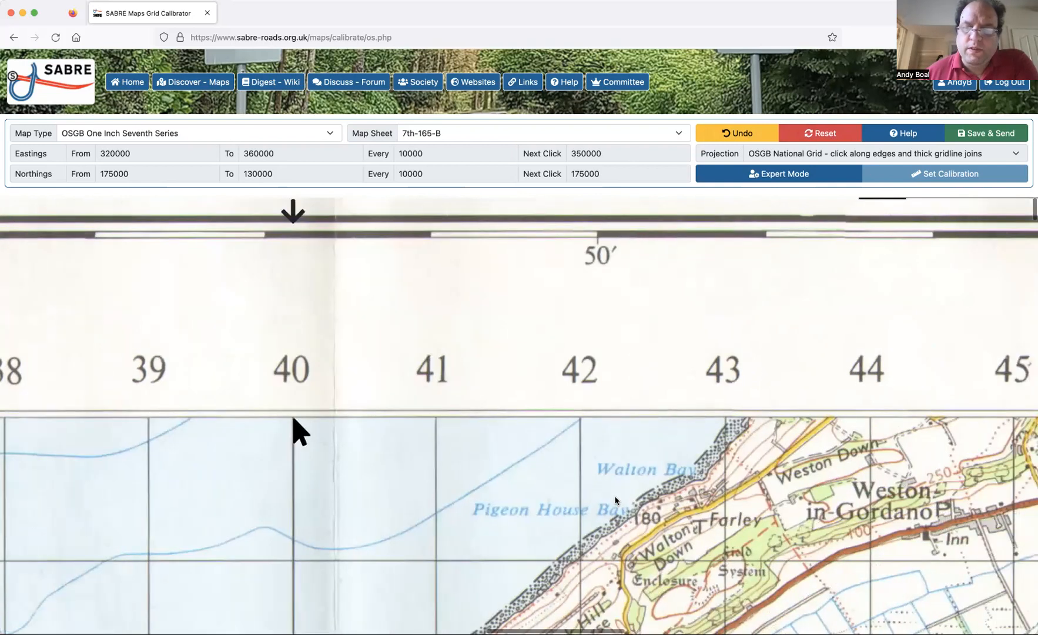
scroll(615, 500, right, 15)
scroll(732, 438, right, 10)
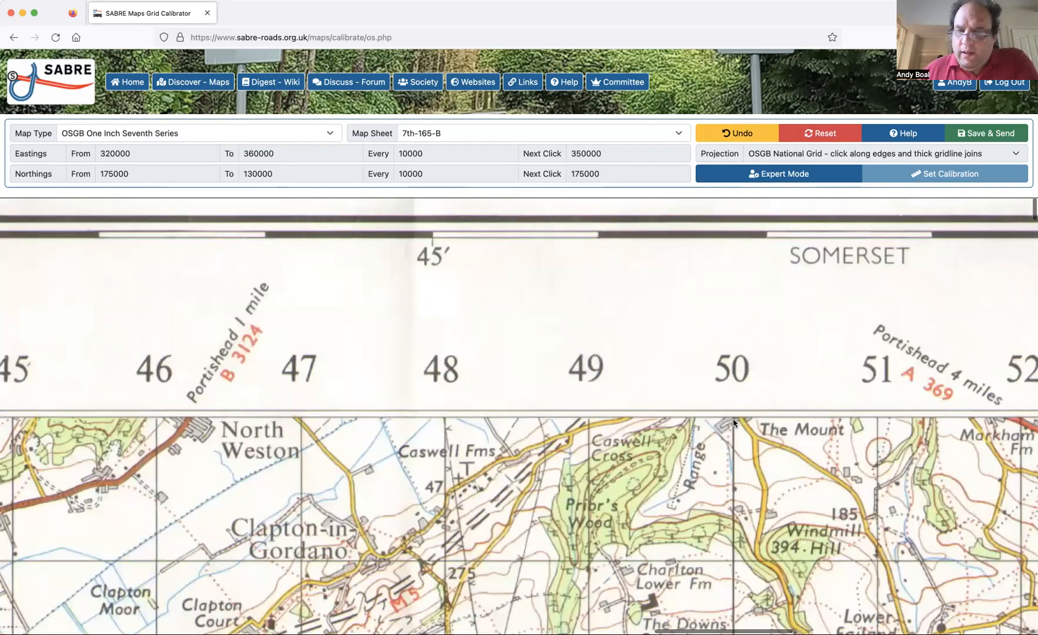
click(734, 419)
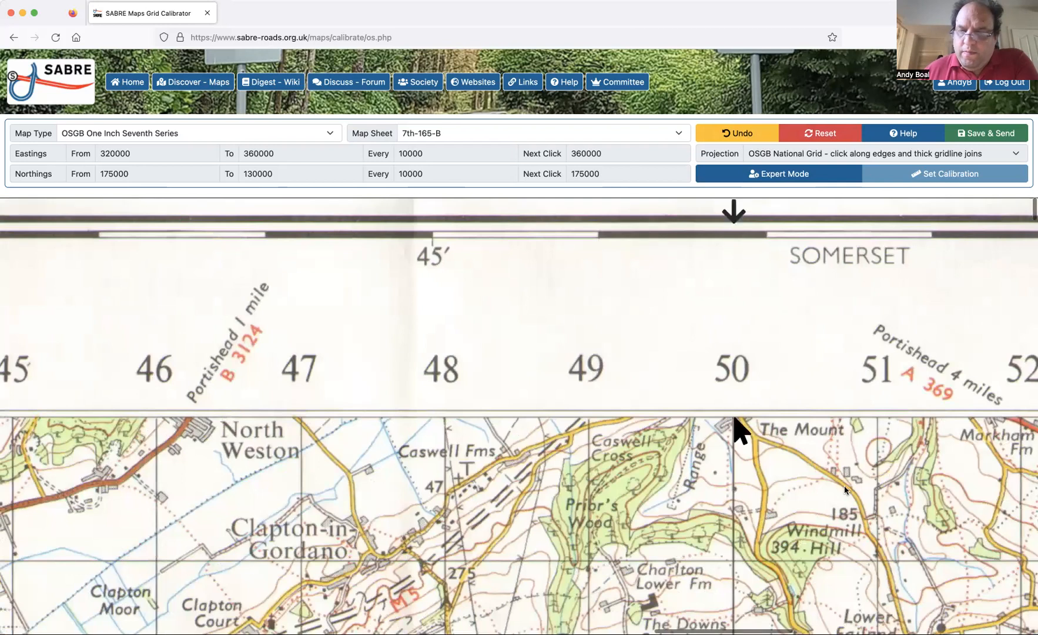
scroll(844, 485, right, 20)
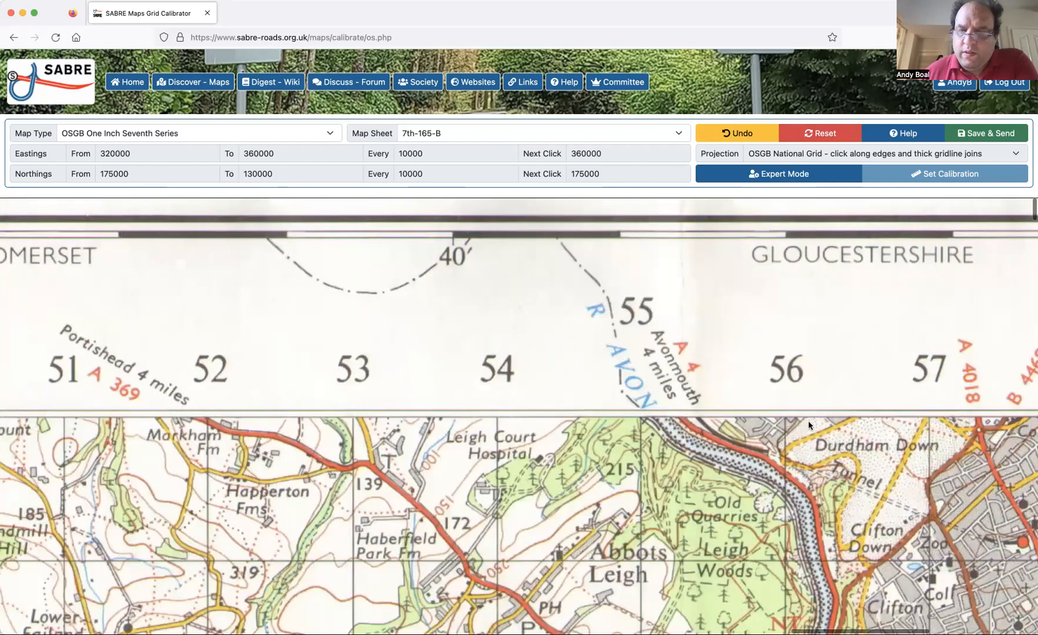
scroll(801, 417, right, 15)
click(800, 418)
Mark where the 170000 northing gridline meets the western edge at easting 320000, undoing and re-placing the point precisely on the line.
scroll(645, 494, left, 5)
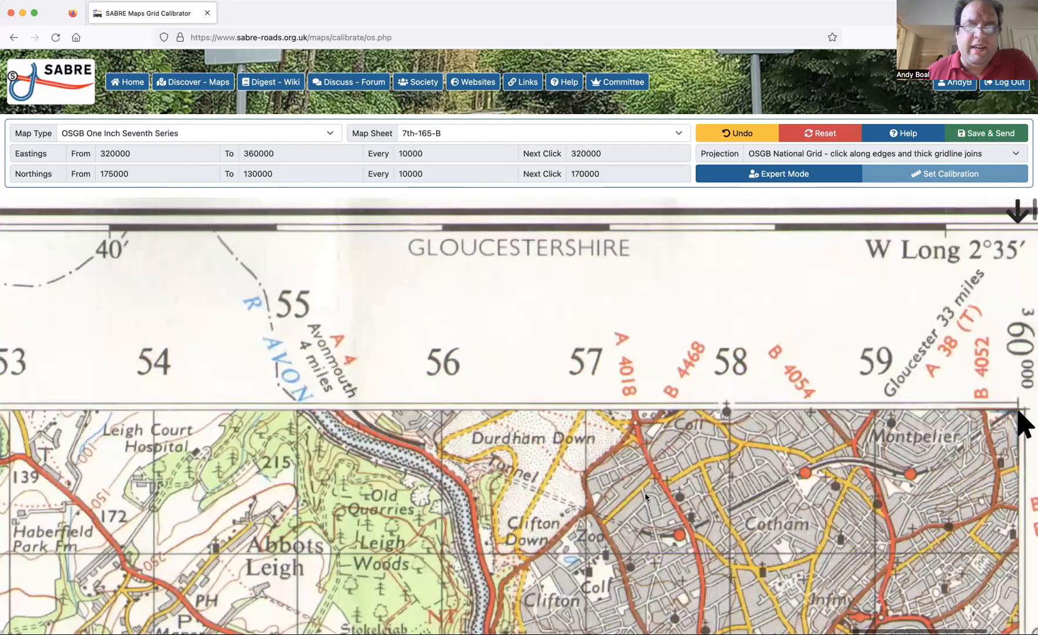
scroll(645, 494, left, 20)
scroll(645, 494, down, 2)
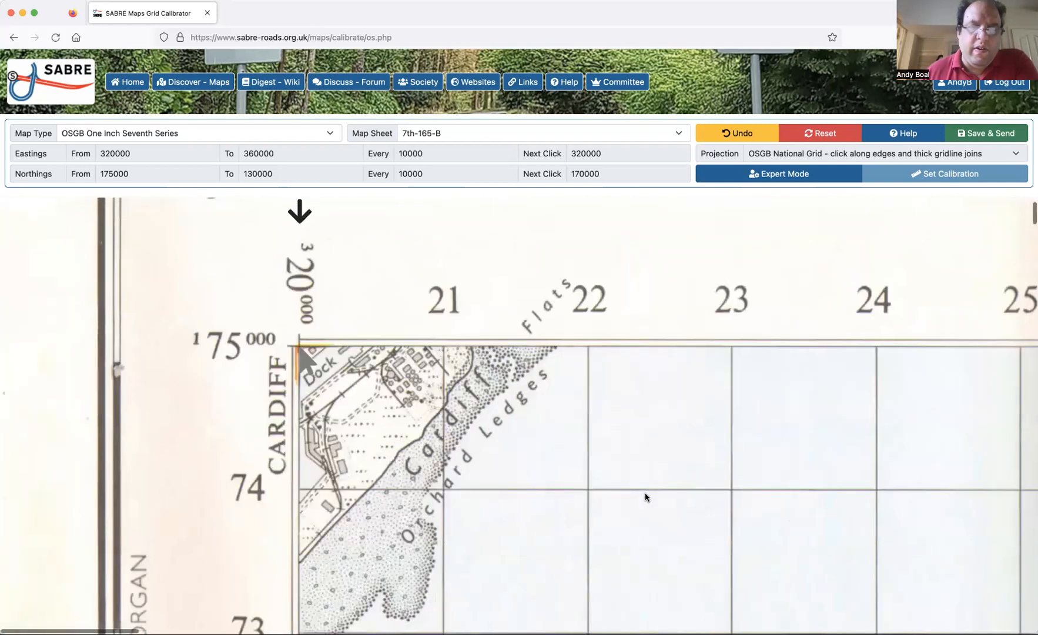
scroll(645, 492, down, 12)
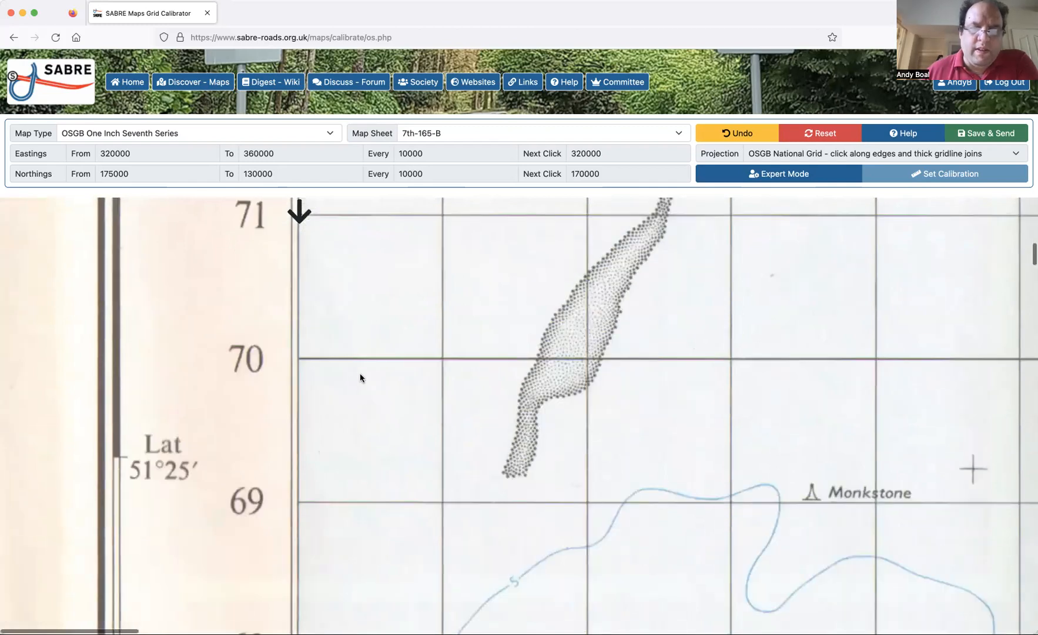
click(299, 348)
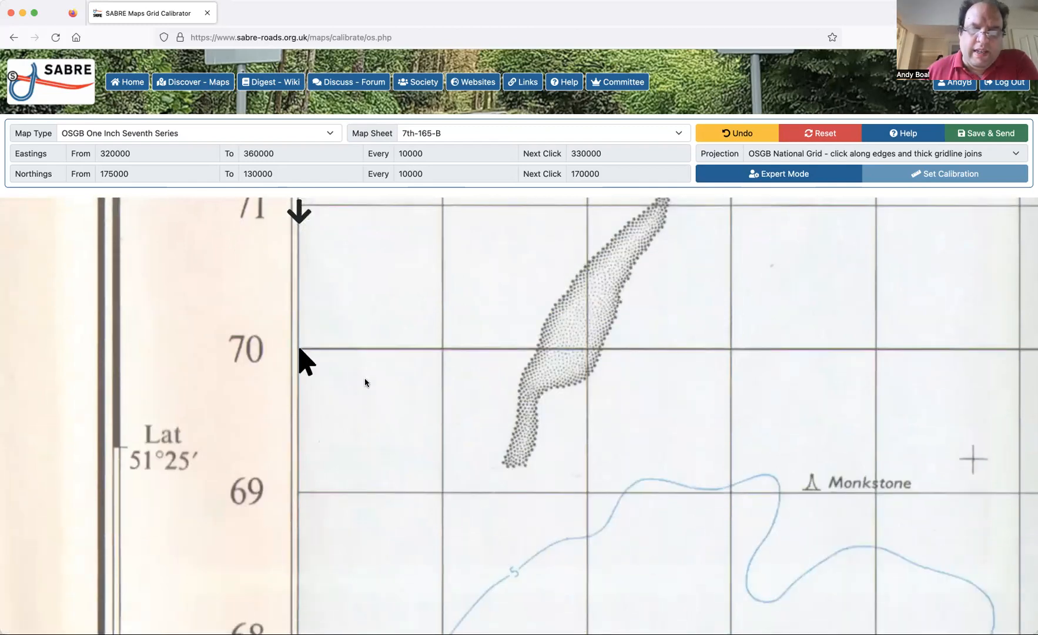
click(742, 141)
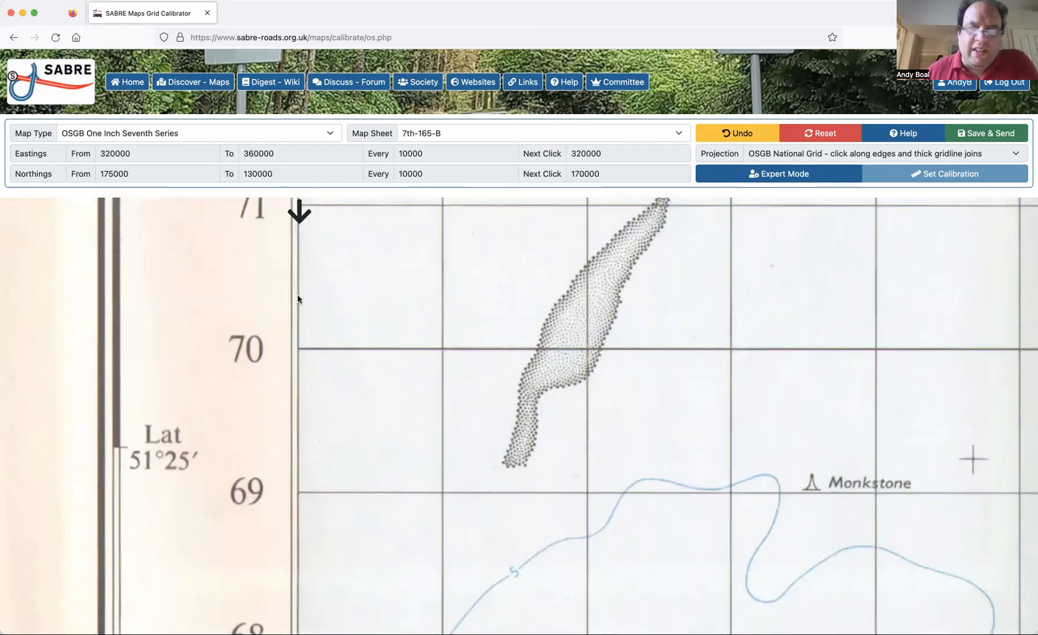
click(297, 349)
Mark the intersection of the 330000 easting and 170000 northing gridlines.
scroll(383, 392, right, 10)
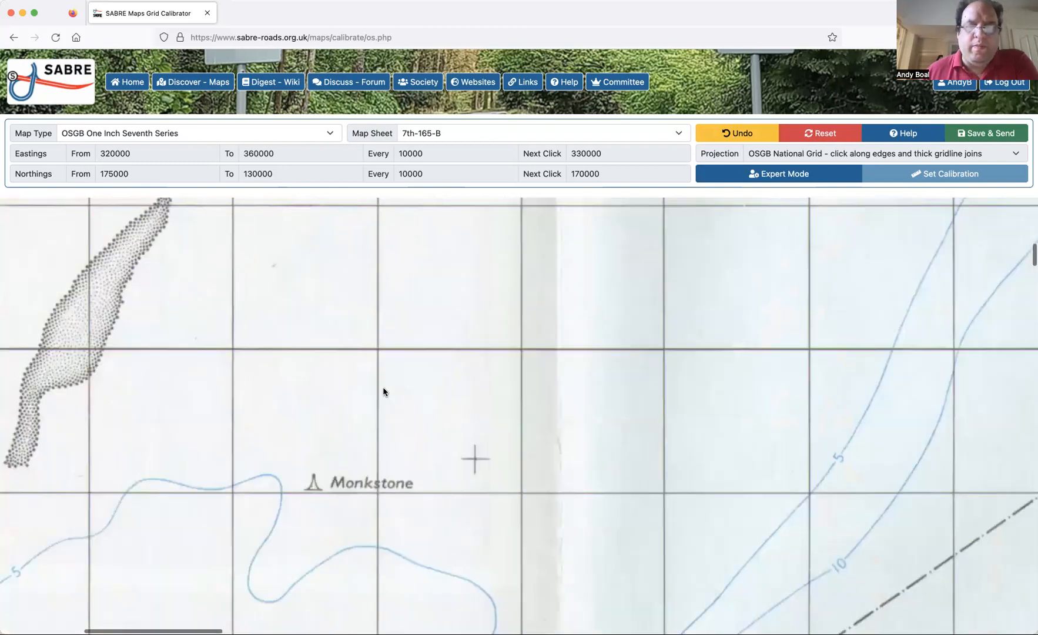
scroll(496, 430, right, 1)
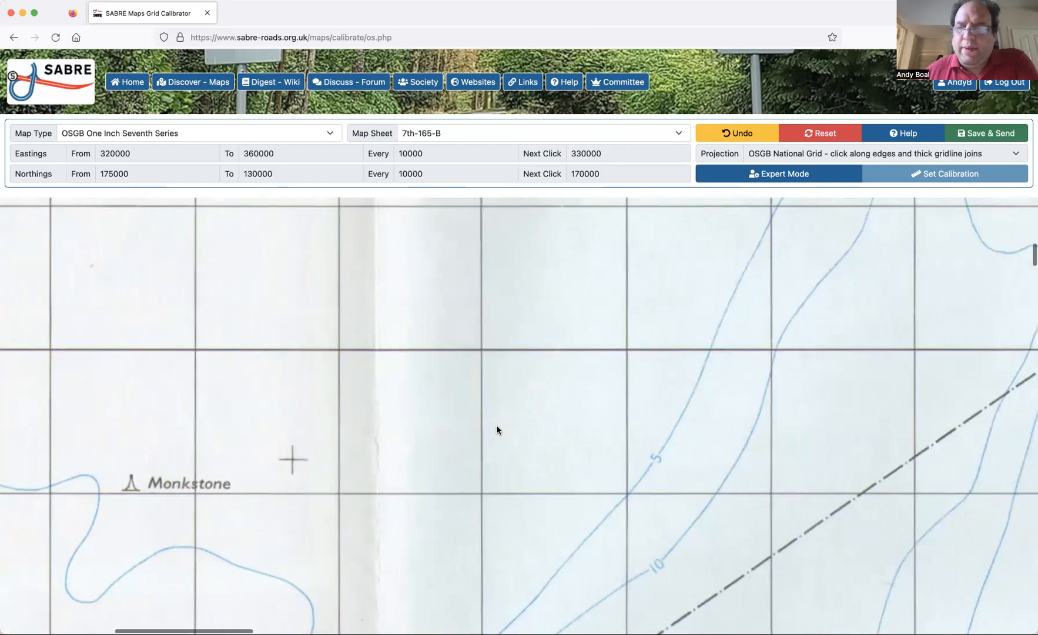
scroll(497, 430, right, 7)
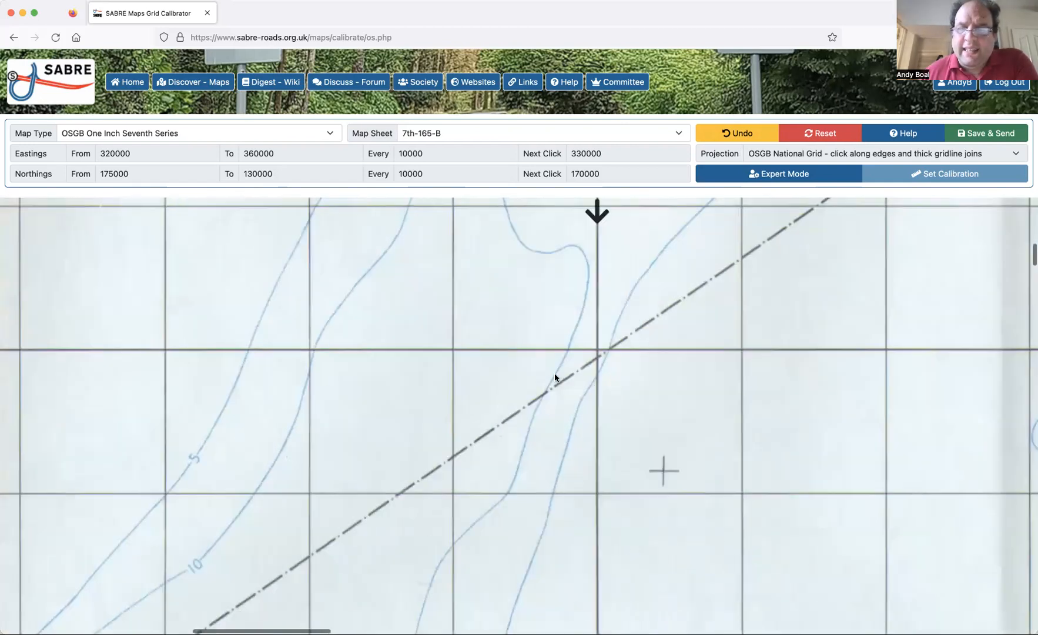
scroll(585, 352, right, 2)
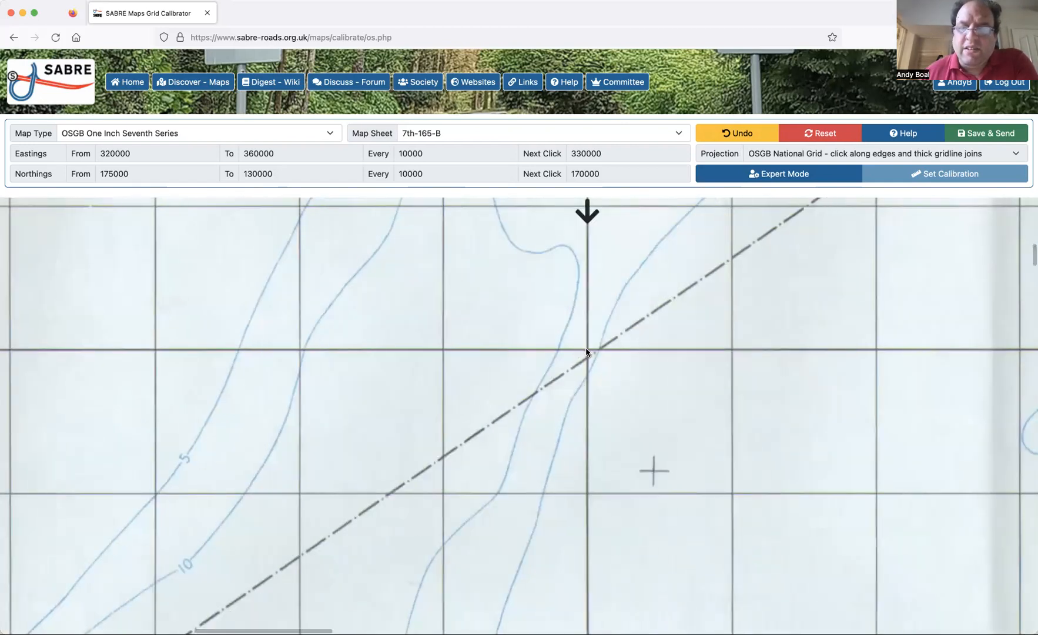
click(587, 351)
Mark the intersection of the 340000 easting and 170000 northing gridlines, undoing and re-placing the point once.
scroll(649, 423, left, 5)
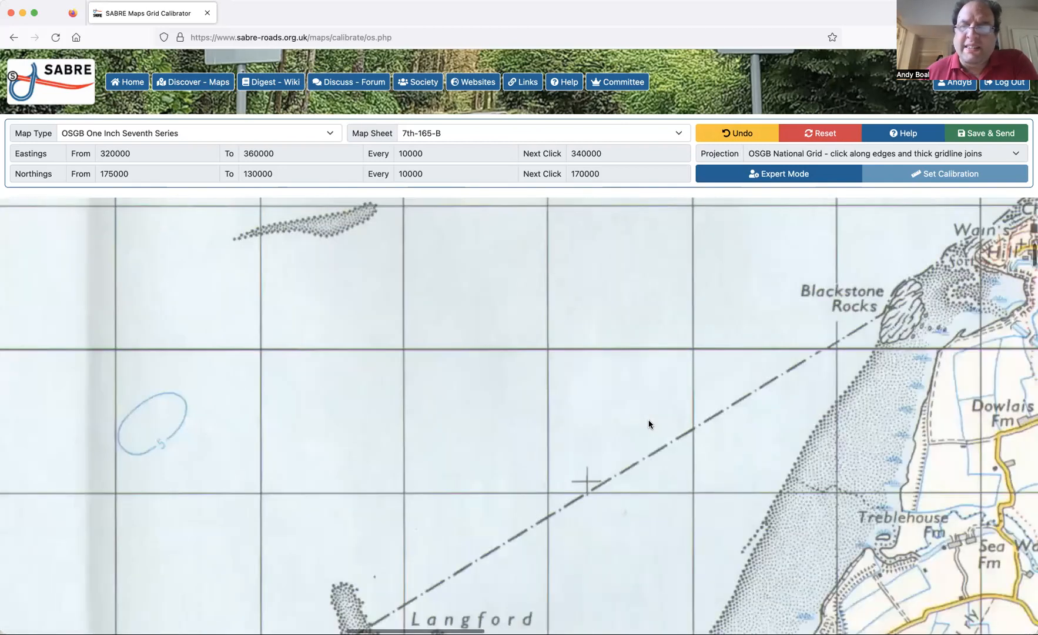
scroll(649, 423, right, 5)
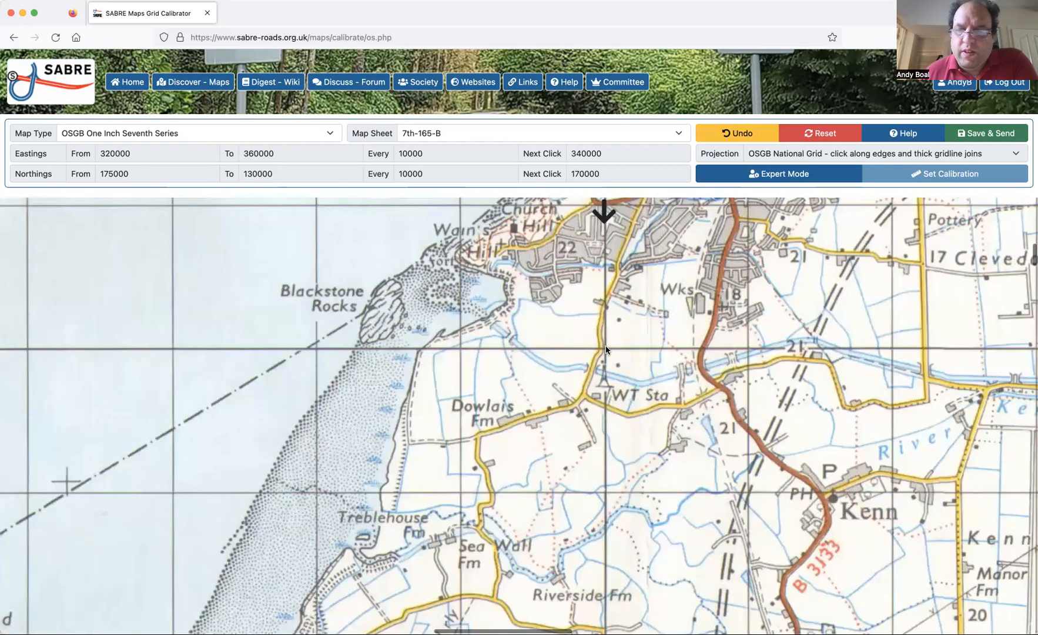
click(606, 351)
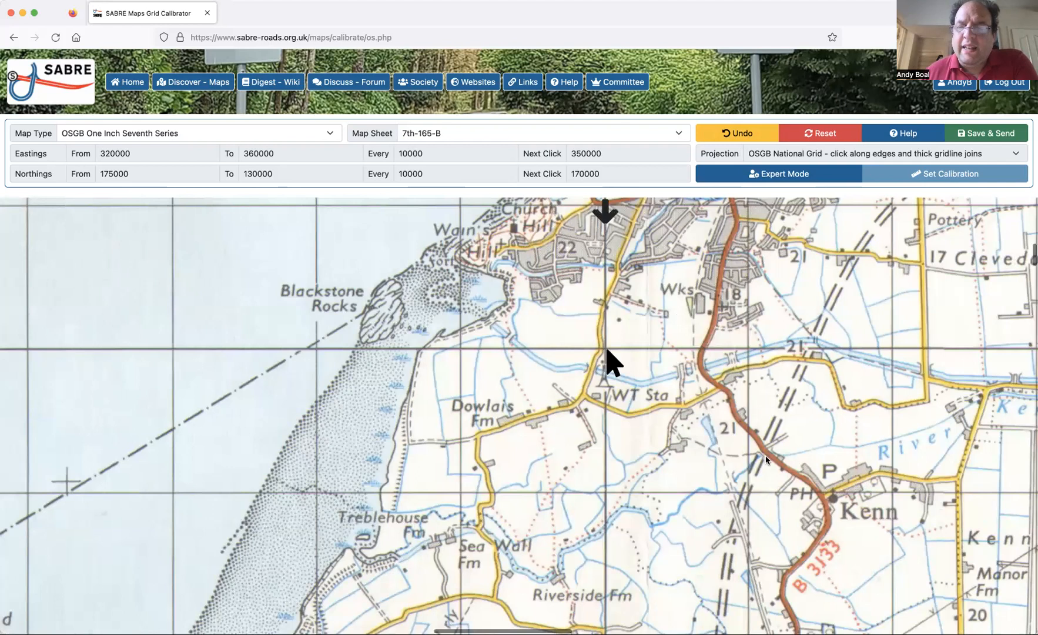
scroll(766, 456, right, 1)
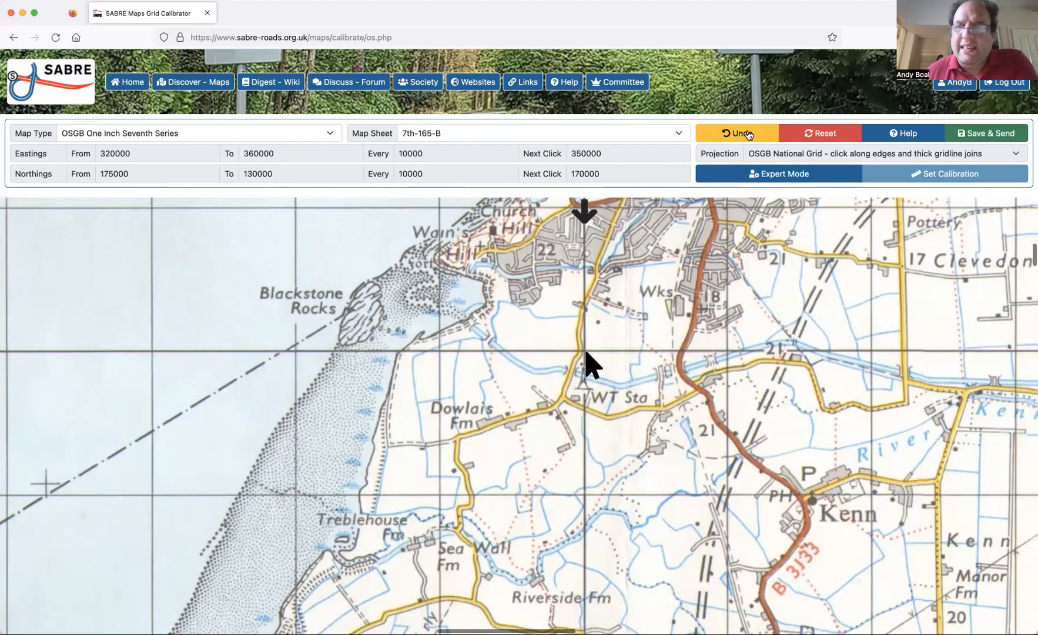
click(747, 135)
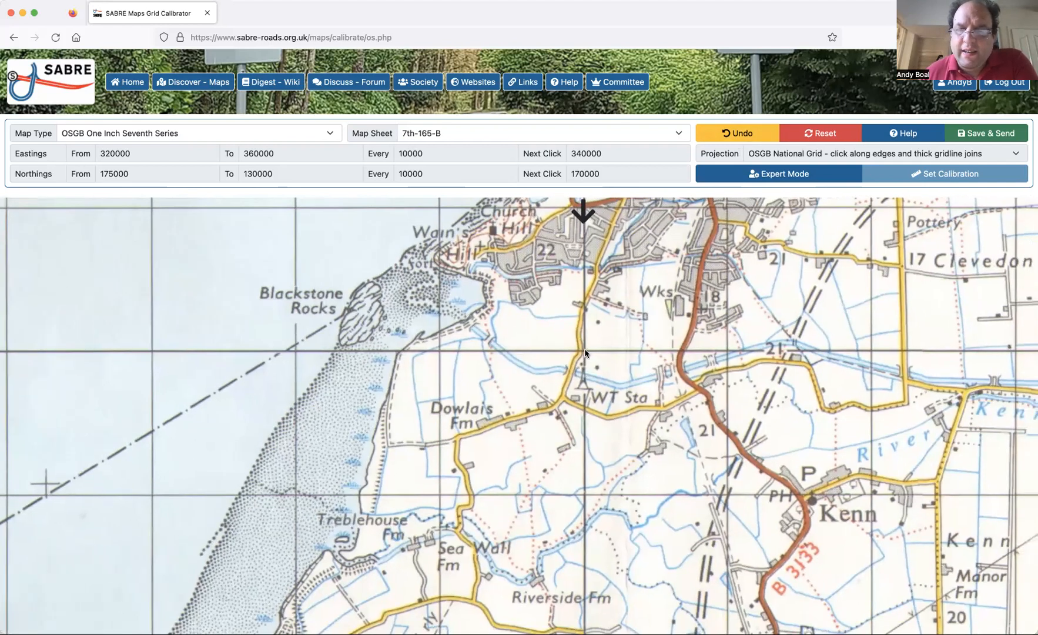
click(584, 353)
Mark the intersection of the 350000 easting and 170000 northing gridlines.
scroll(775, 401, right, 1)
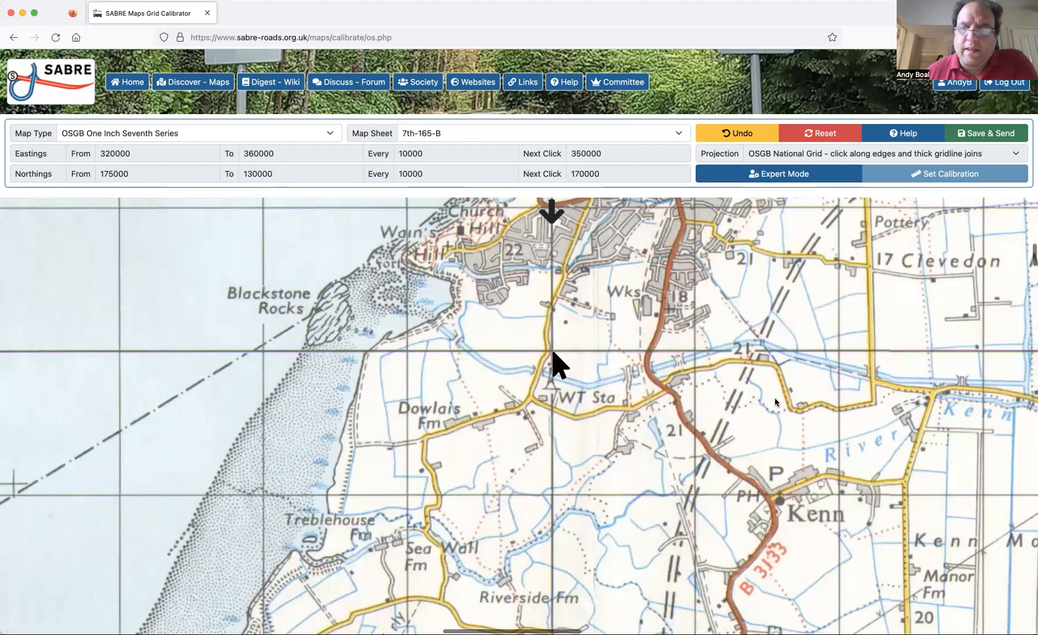
scroll(775, 401, right, 10)
scroll(775, 402, right, 7)
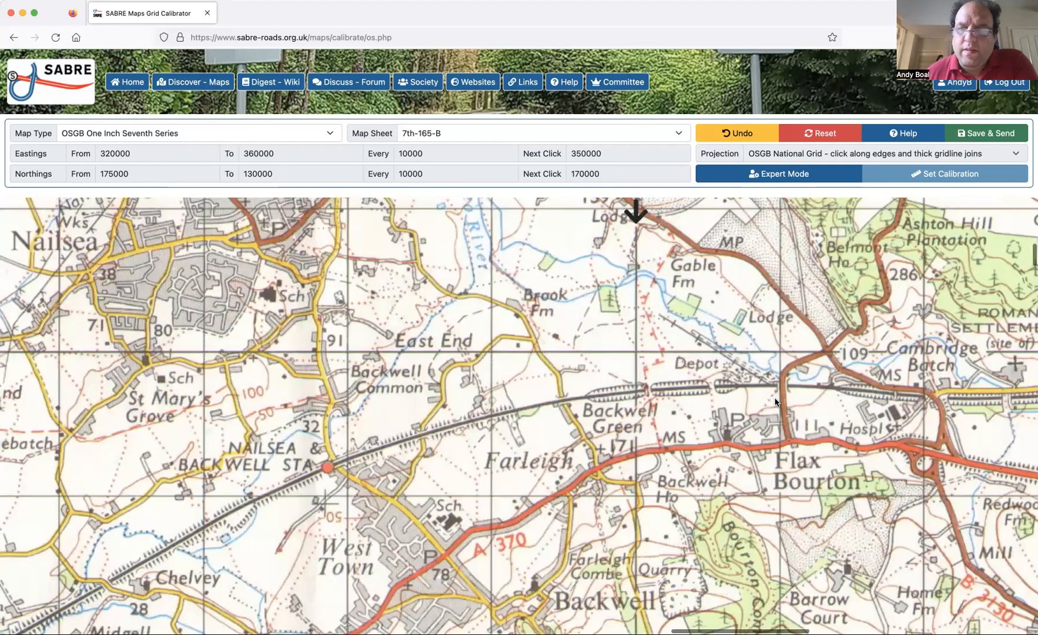
scroll(542, 355, right, 1)
click(541, 352)
Mark where the 170000 northing gridline meets the sheet's eastern edge at easting 360000.
scroll(703, 455, right, 2)
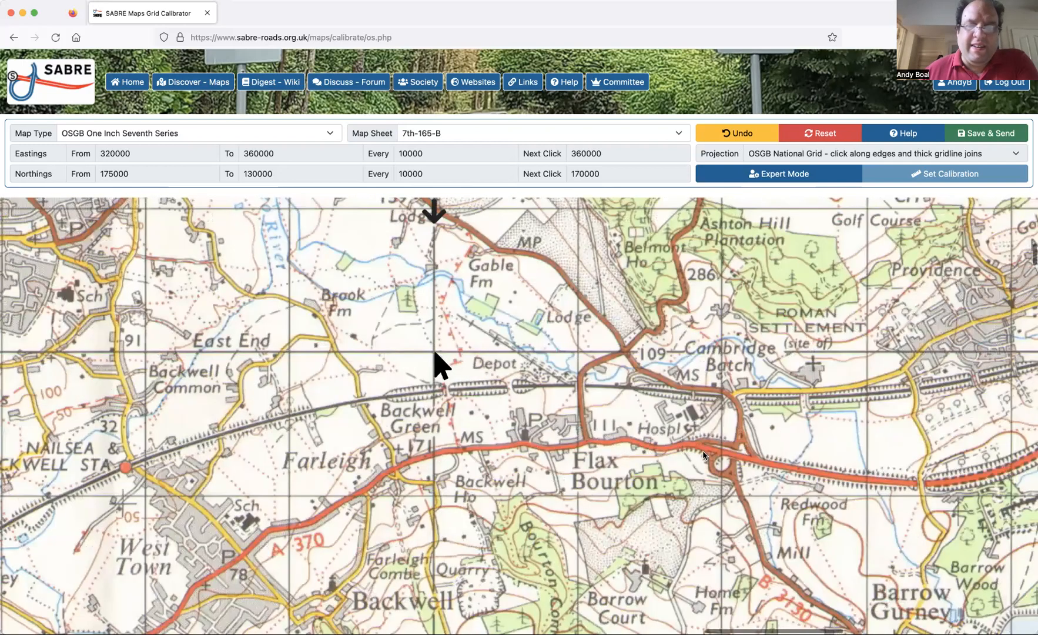
scroll(703, 454, right, 10)
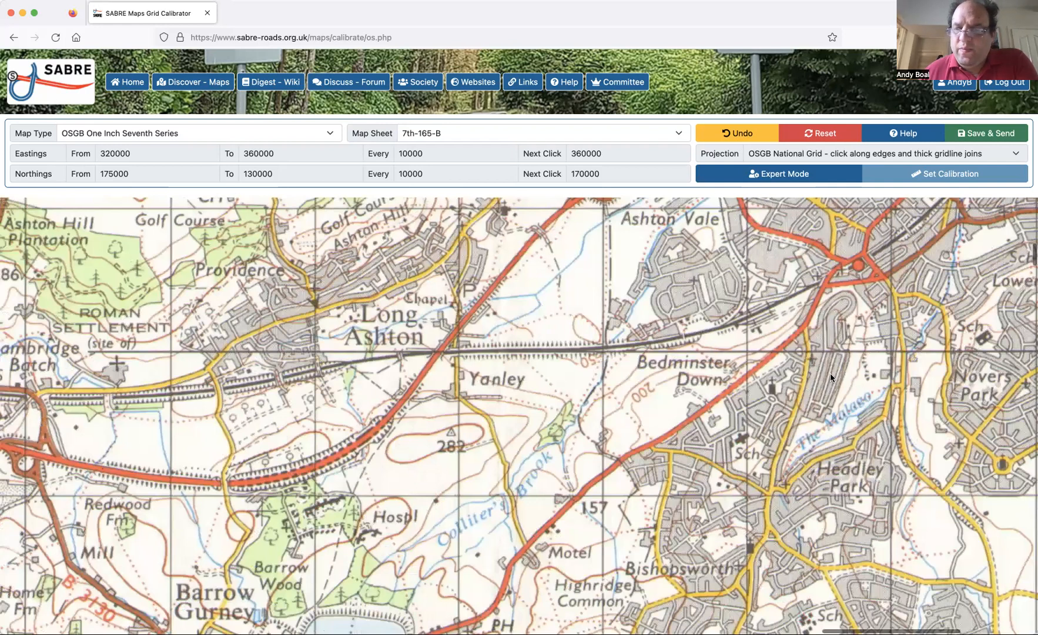
scroll(865, 355, right, 5)
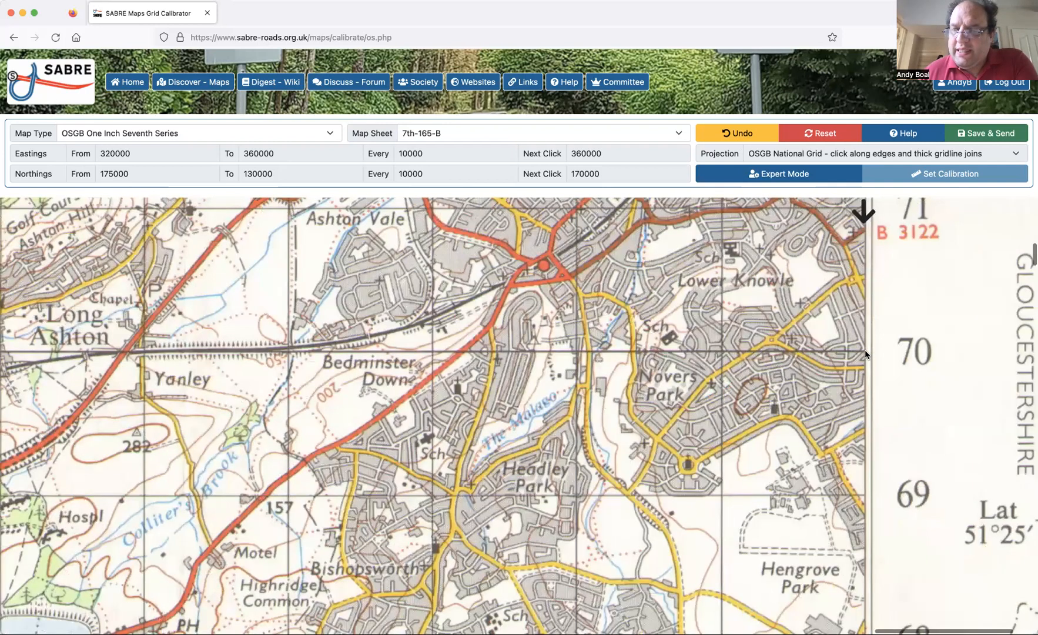
click(865, 354)
Go forward again to the Grid Calibrator page and mark where the 160000 northing gridline meets the sheet's western edge at easting 320000.
scroll(647, 415, left, 1)
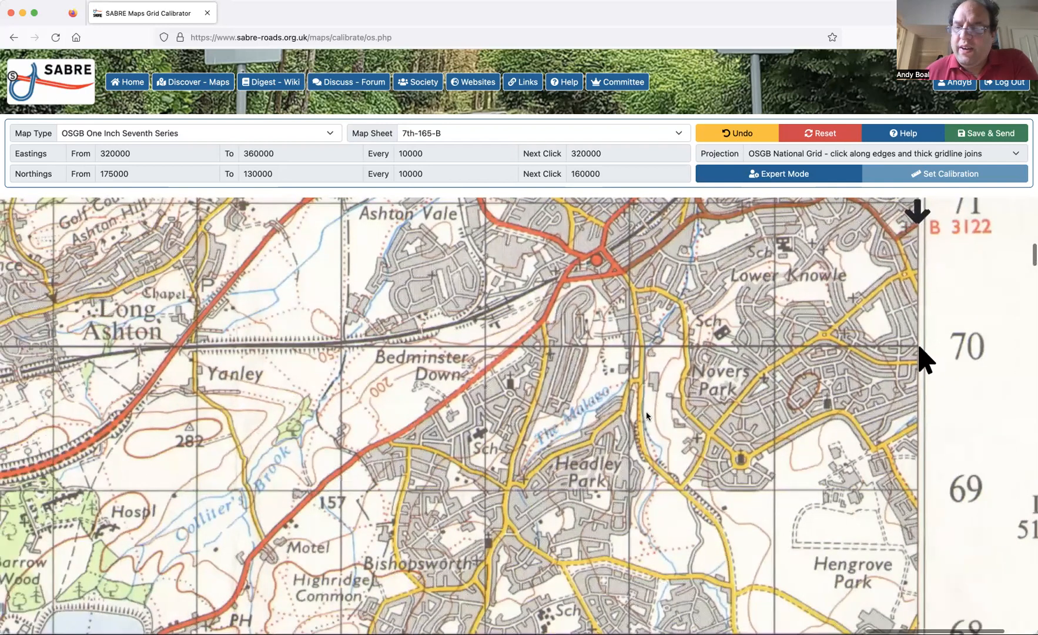
scroll(646, 415, left, 20)
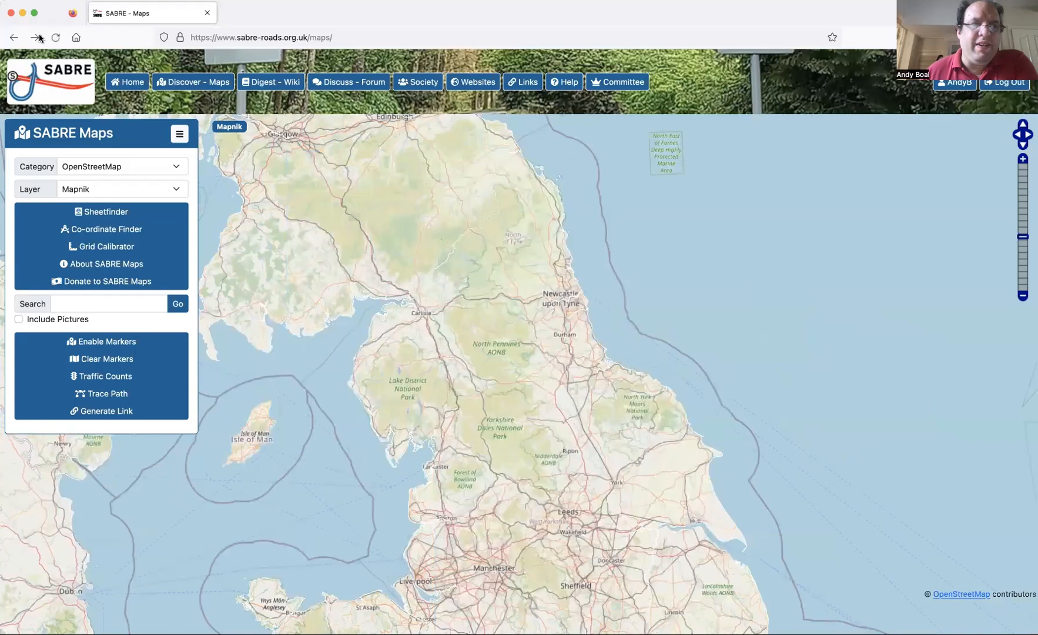
click(36, 37)
scroll(378, 494, down, 12)
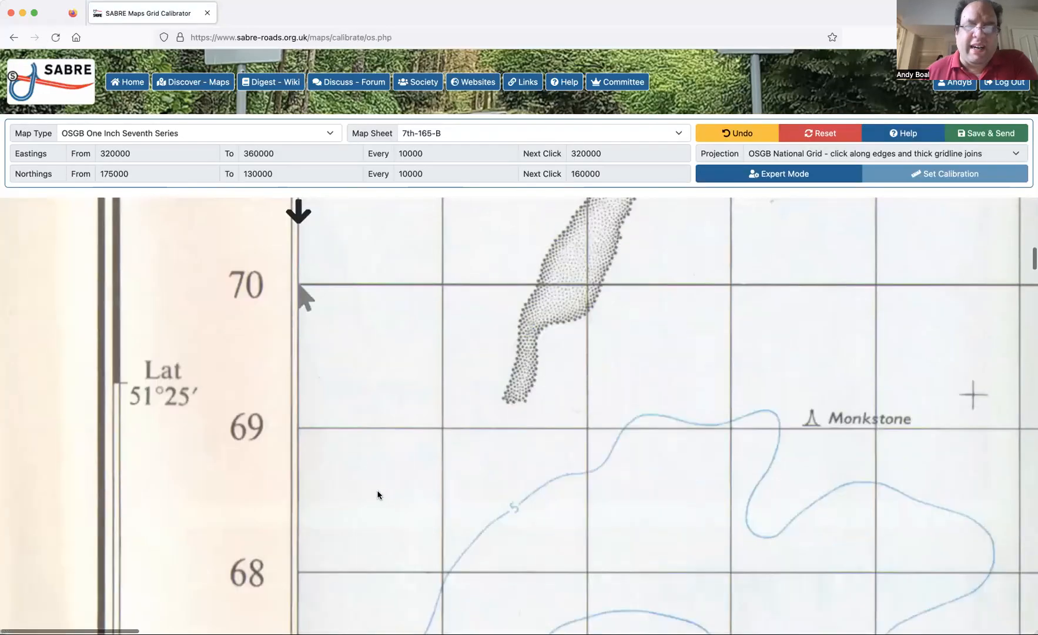
scroll(377, 494, down, 11)
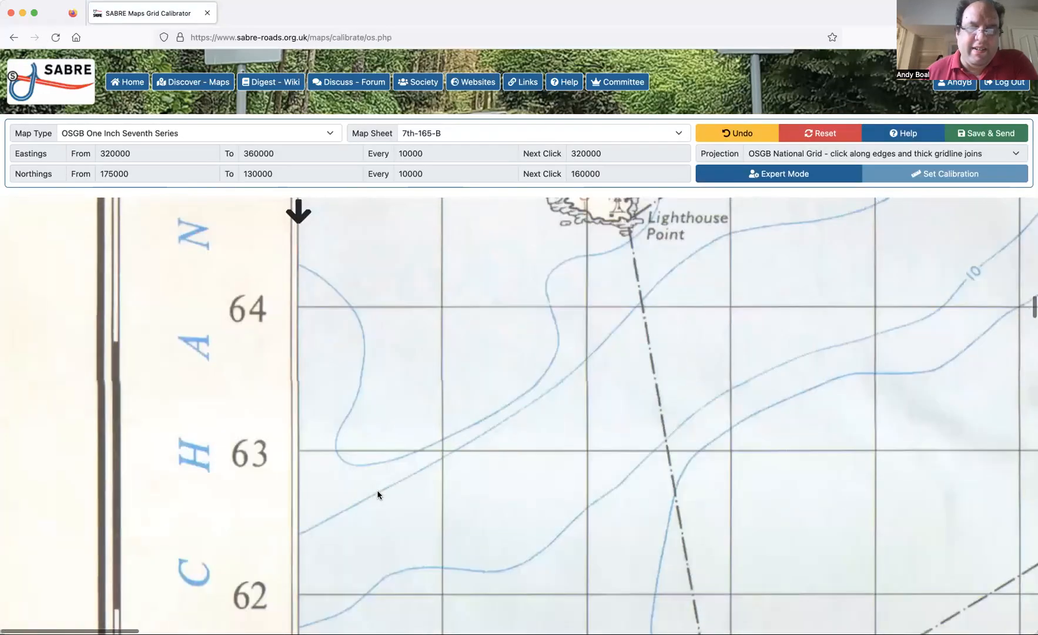
scroll(300, 452, down, 1)
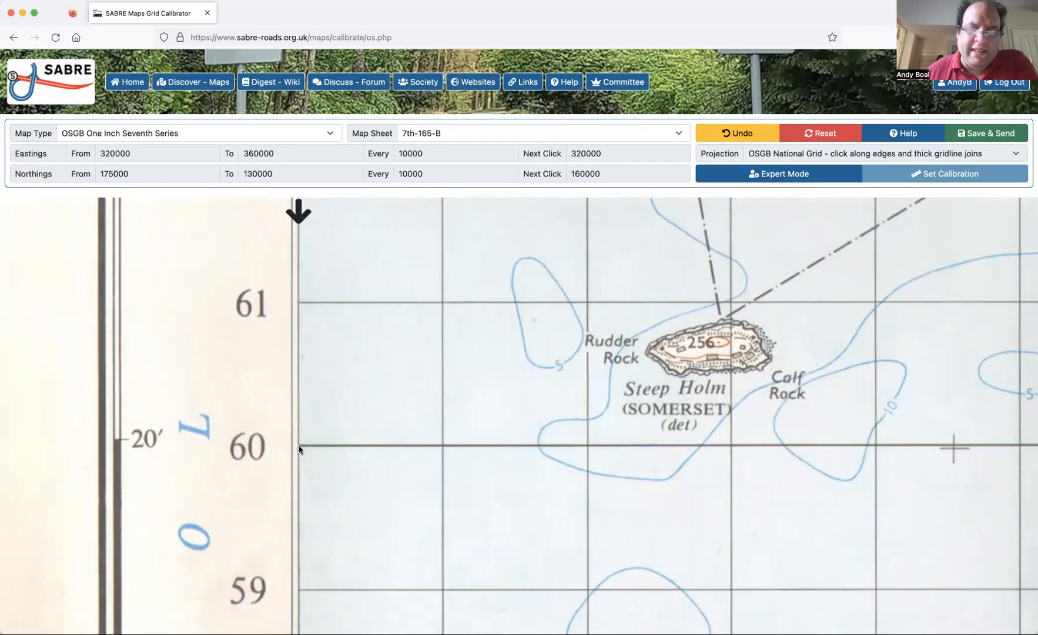
click(298, 449)
Mark the intersection of the 330000 easting and 160000 northing gridlines in Weston Bay, undoing and re-placing the point once.
scroll(456, 470, right, 10)
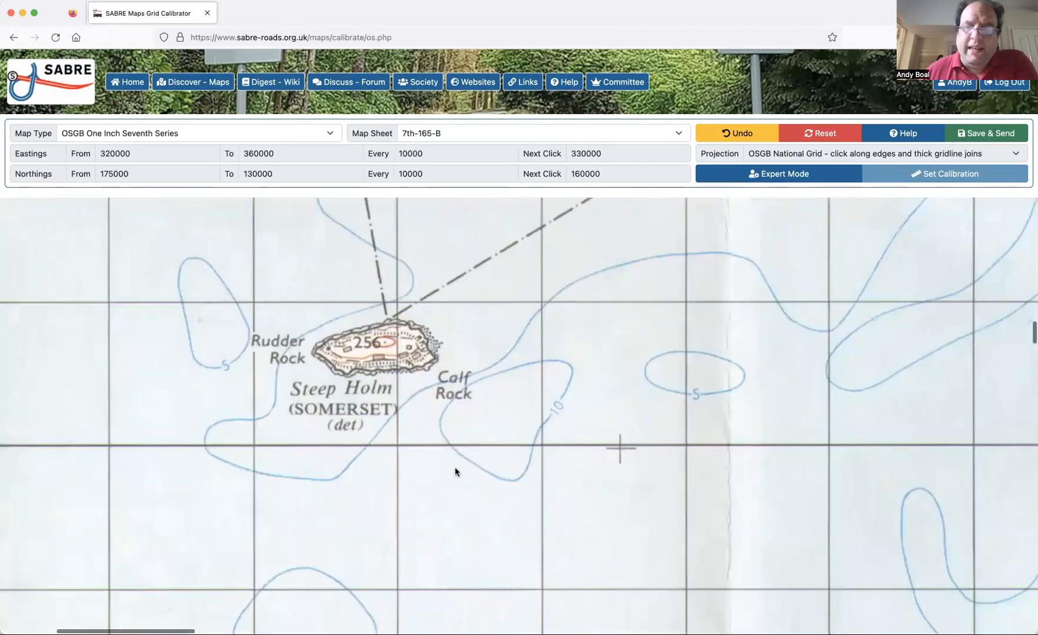
scroll(456, 471, right, 15)
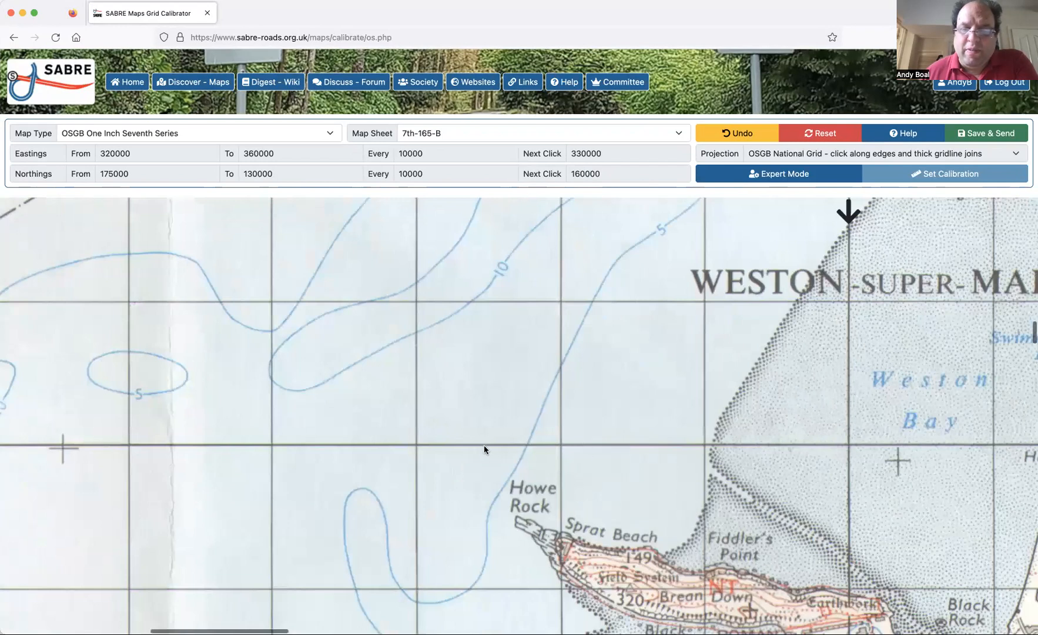
scroll(484, 447, right, 10)
click(485, 443)
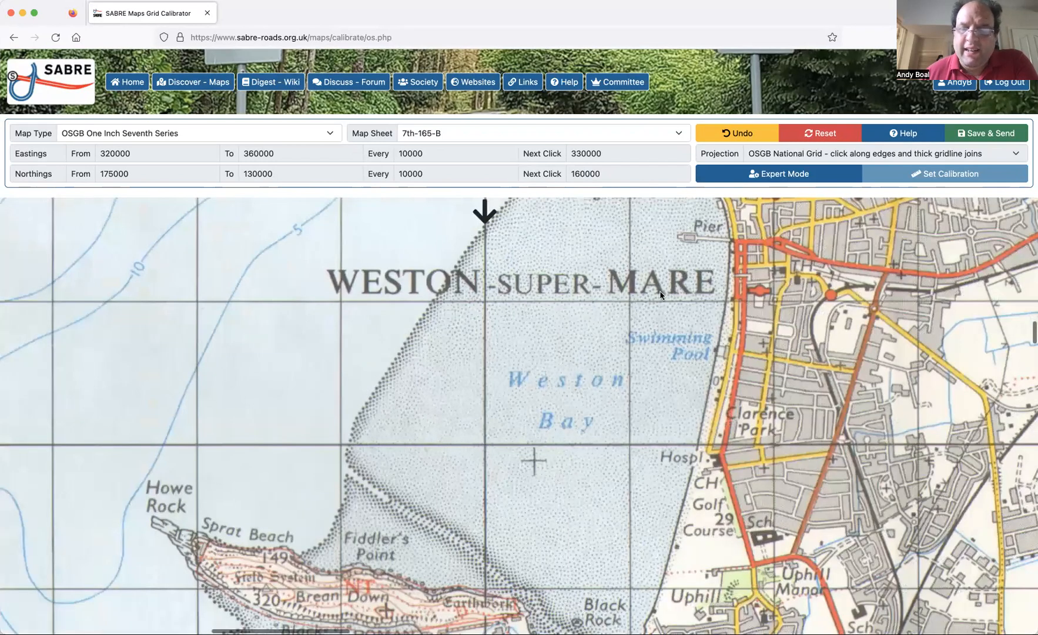
click(758, 134)
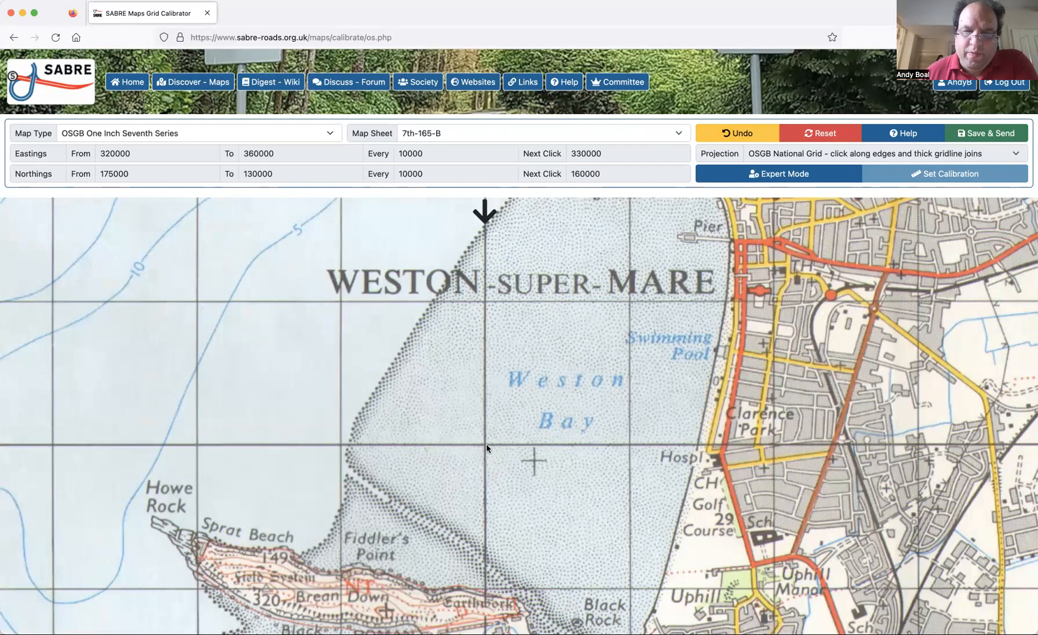
click(485, 447)
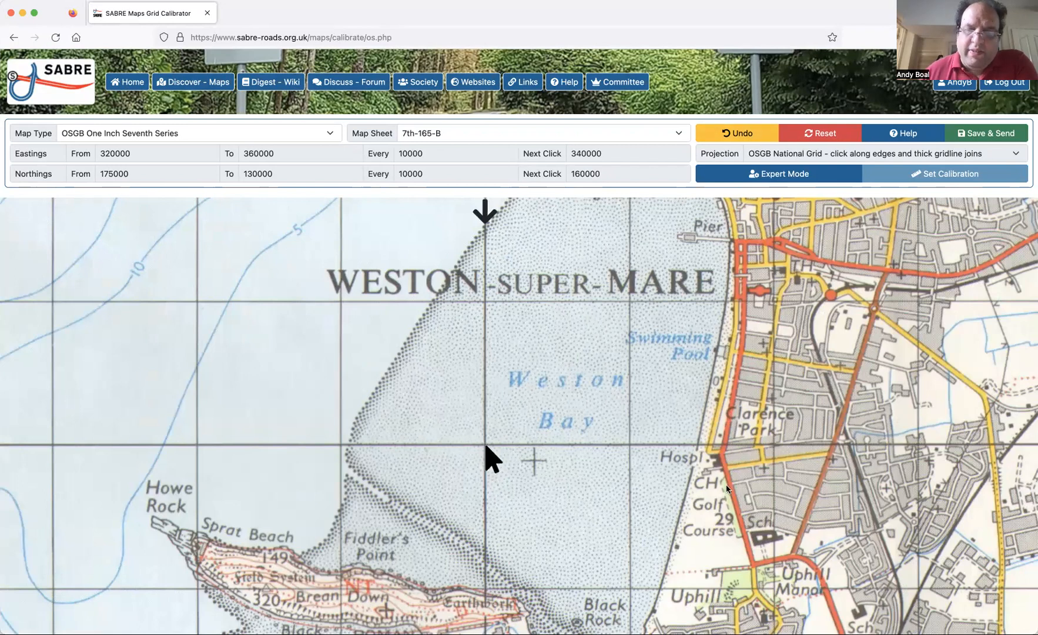
Mark the intersection of the 340000 easting and 160000 northing gridlines just north of Banwell.
scroll(727, 488, right, 10)
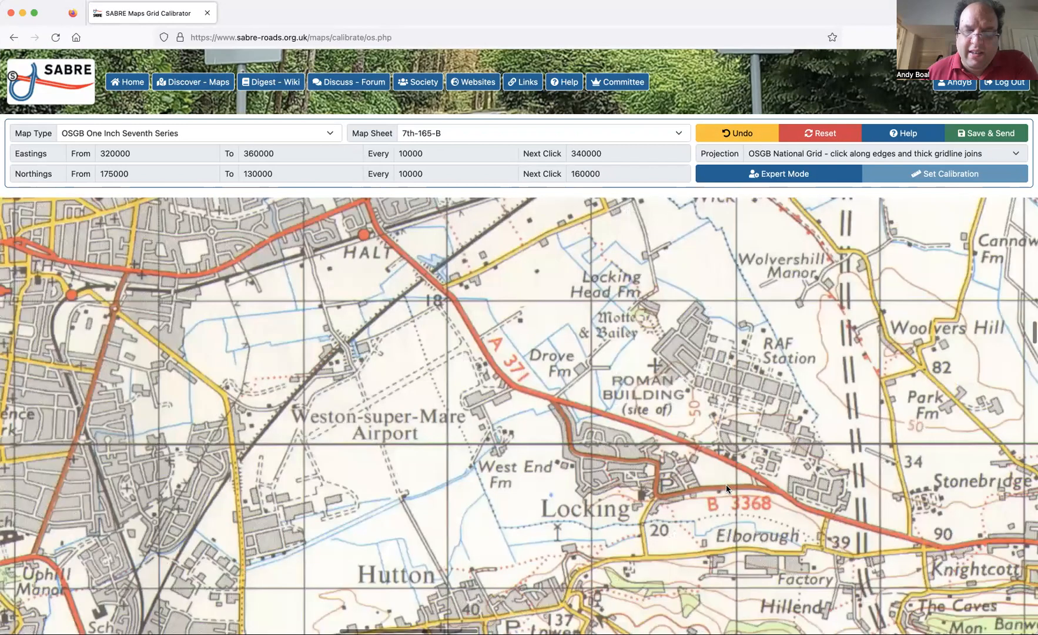
scroll(726, 485, left, 2)
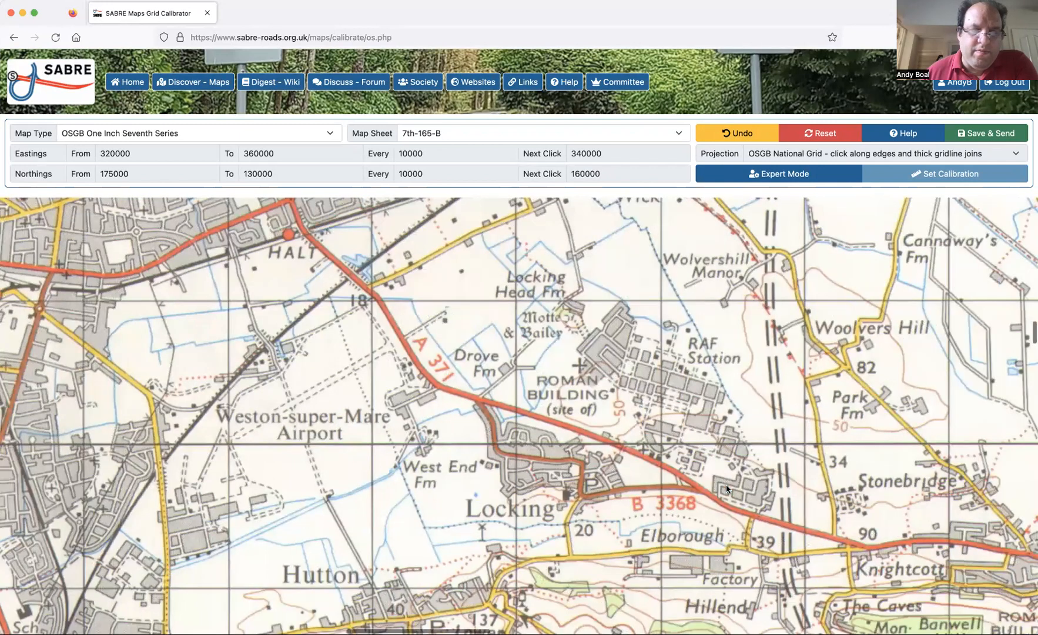
scroll(726, 488, left, 3)
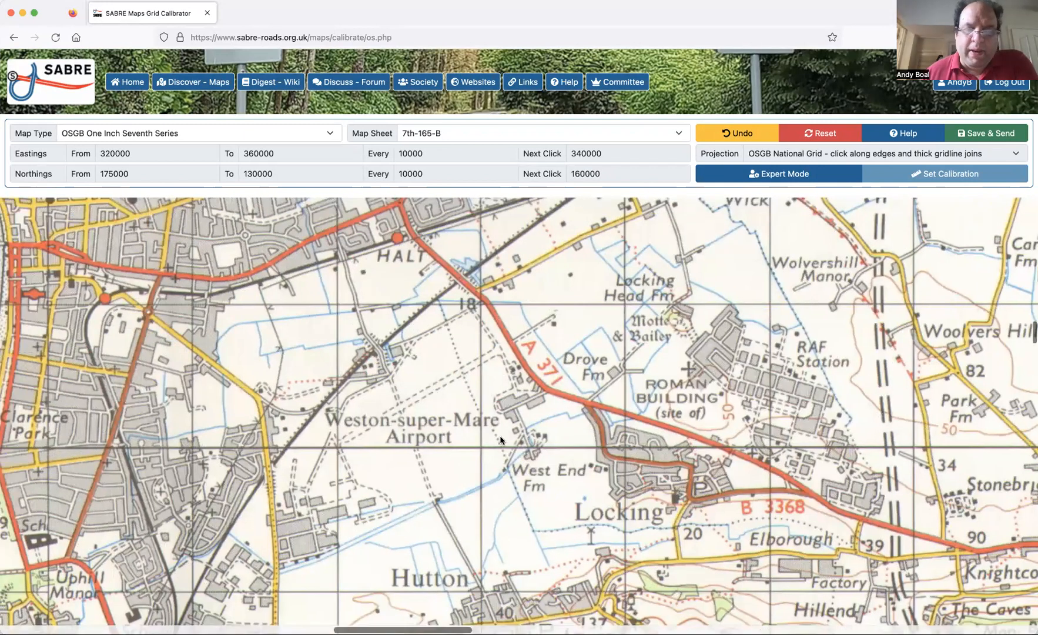
scroll(803, 442, right, 5)
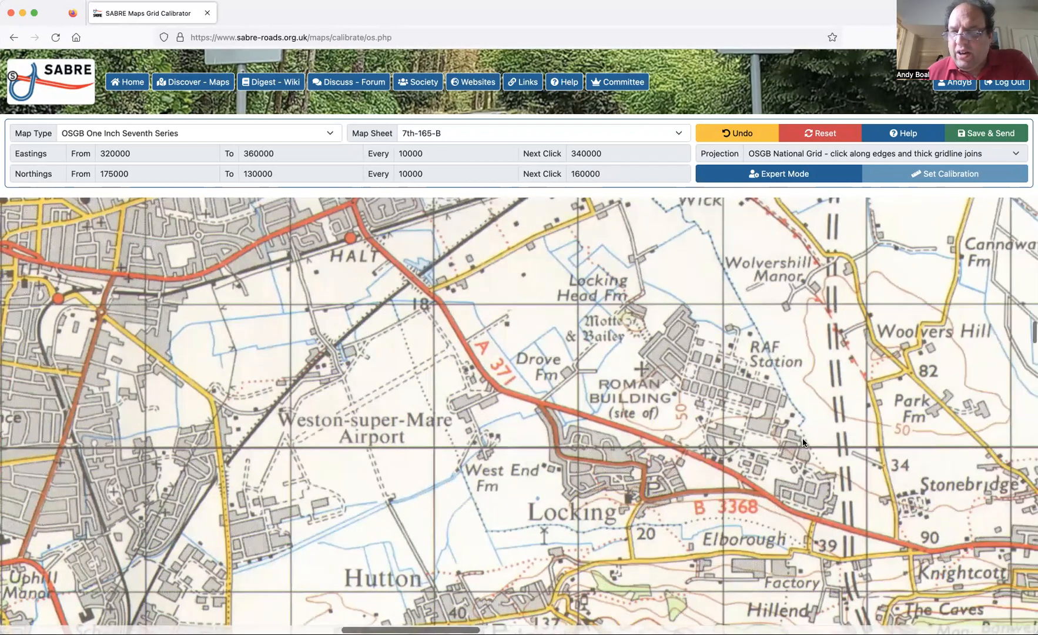
scroll(802, 442, right, 15)
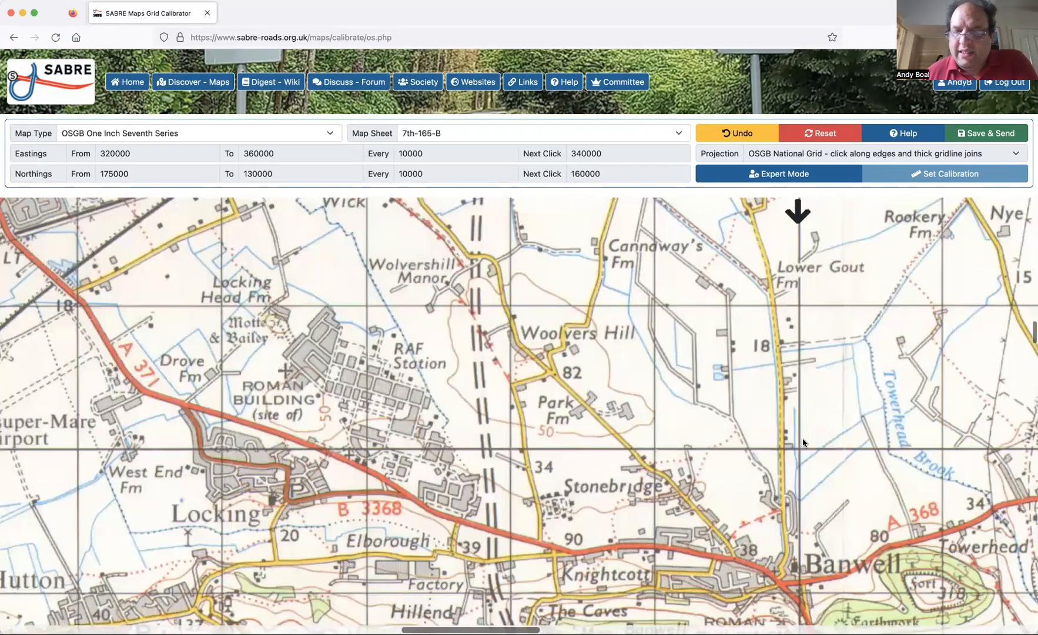
scroll(640, 450, right, 7)
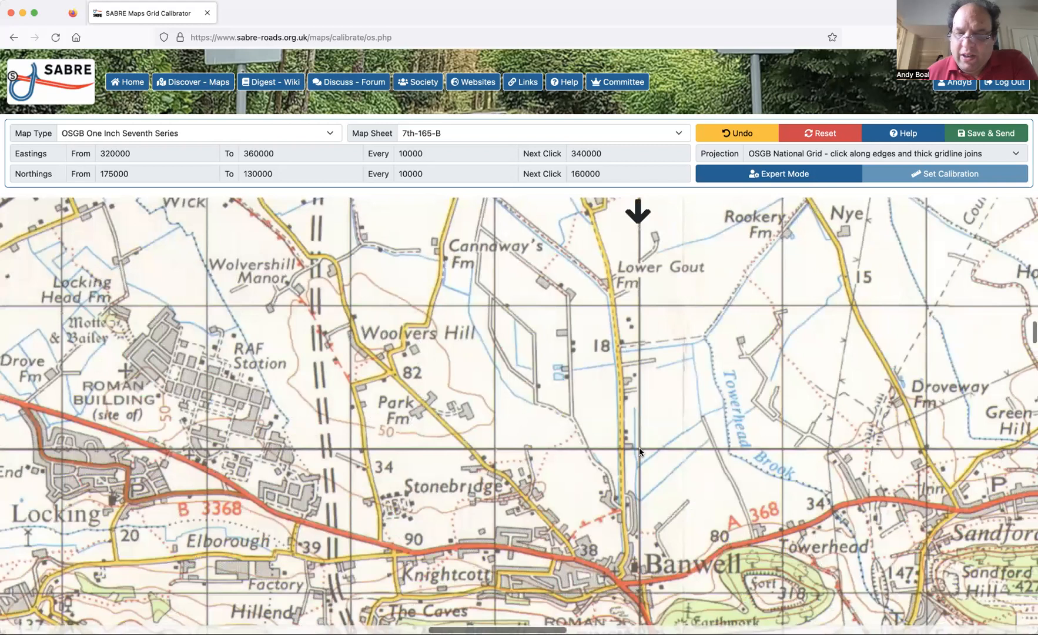
click(640, 450)
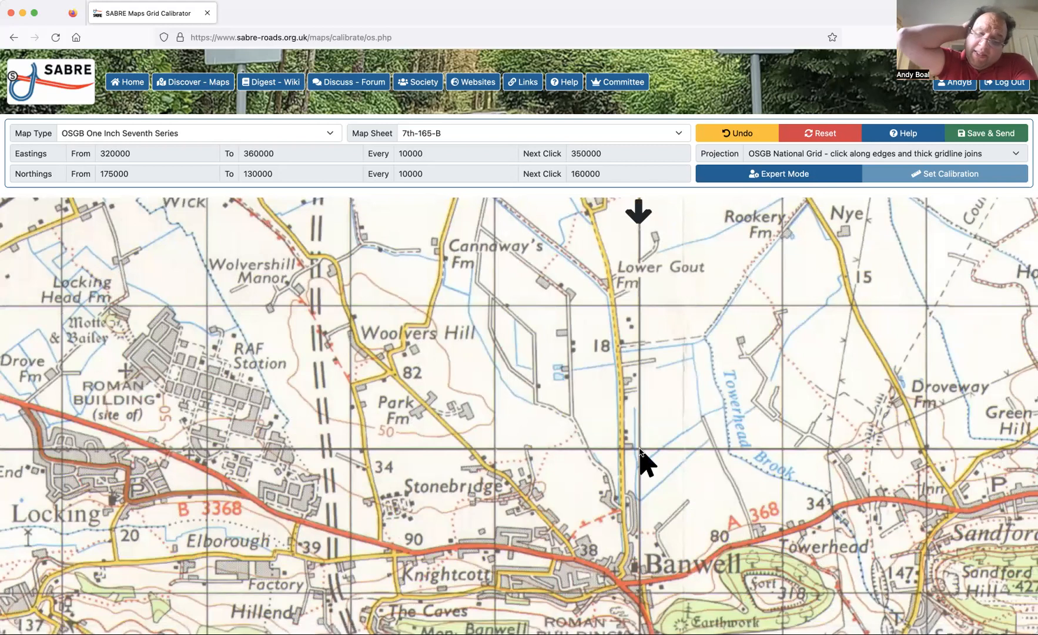
Mark the intersection of the 350000 easting and 160000 northing gridlines just west of Blagdon Lake.
scroll(639, 451, right, 3)
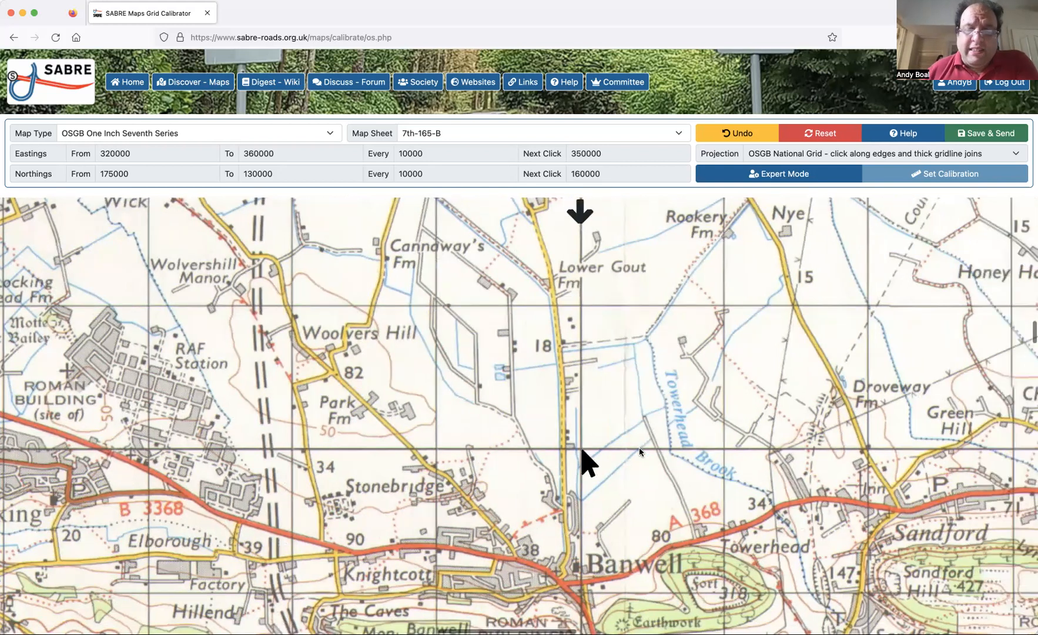
scroll(639, 451, right, 10)
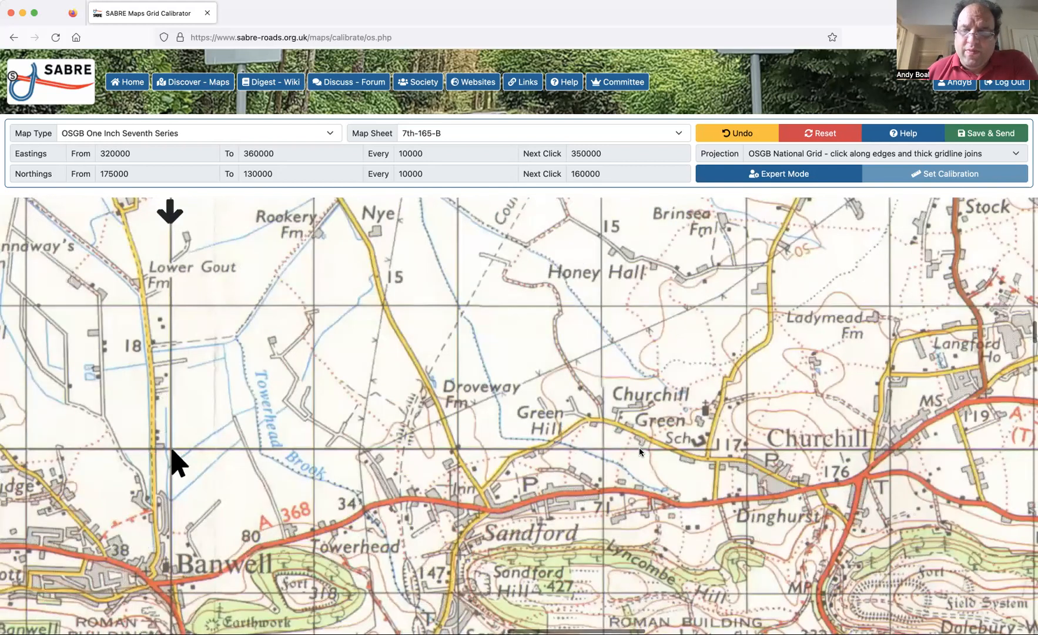
scroll(639, 450, right, 20)
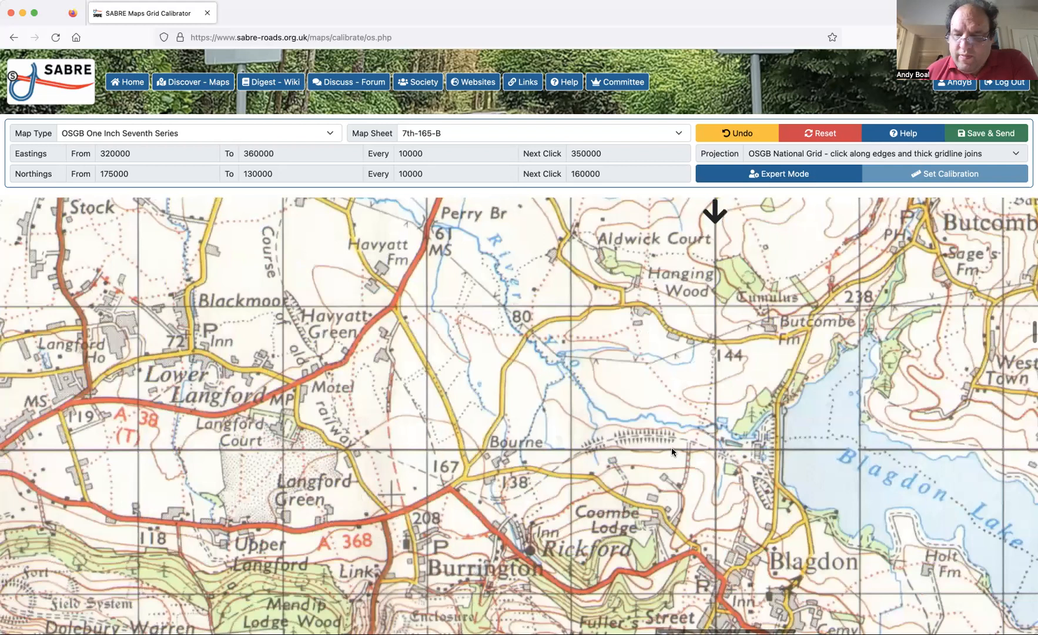
scroll(672, 448, right, 2)
click(672, 449)
Mark where the 160000 northing gridline meets the sheet's eastern edge at easting 360000, just east of Bishop Sutton.
scroll(819, 559, right, 8)
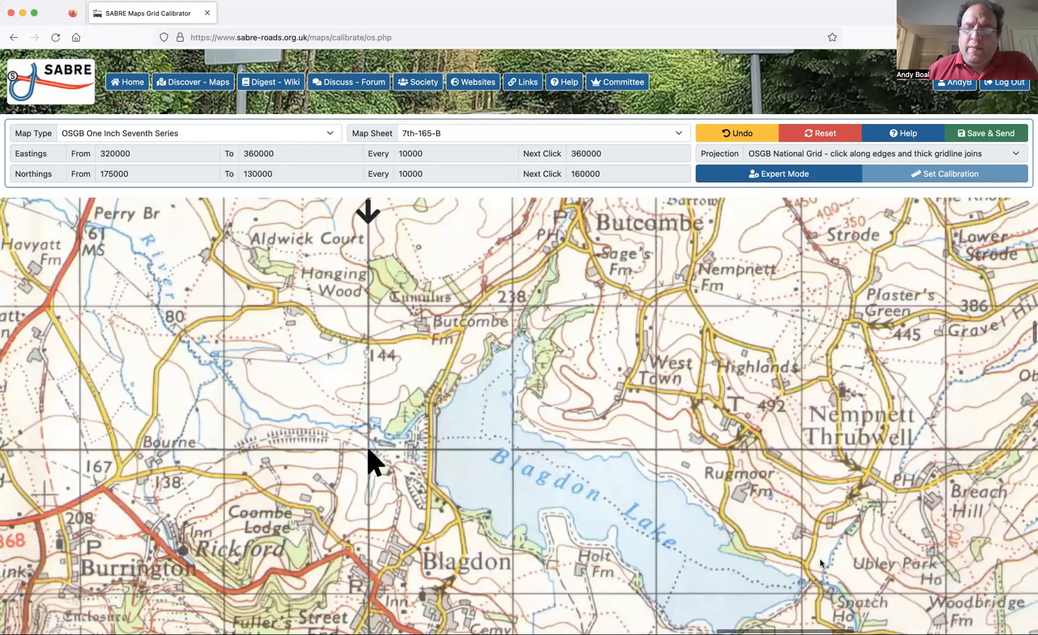
scroll(820, 562, right, 17)
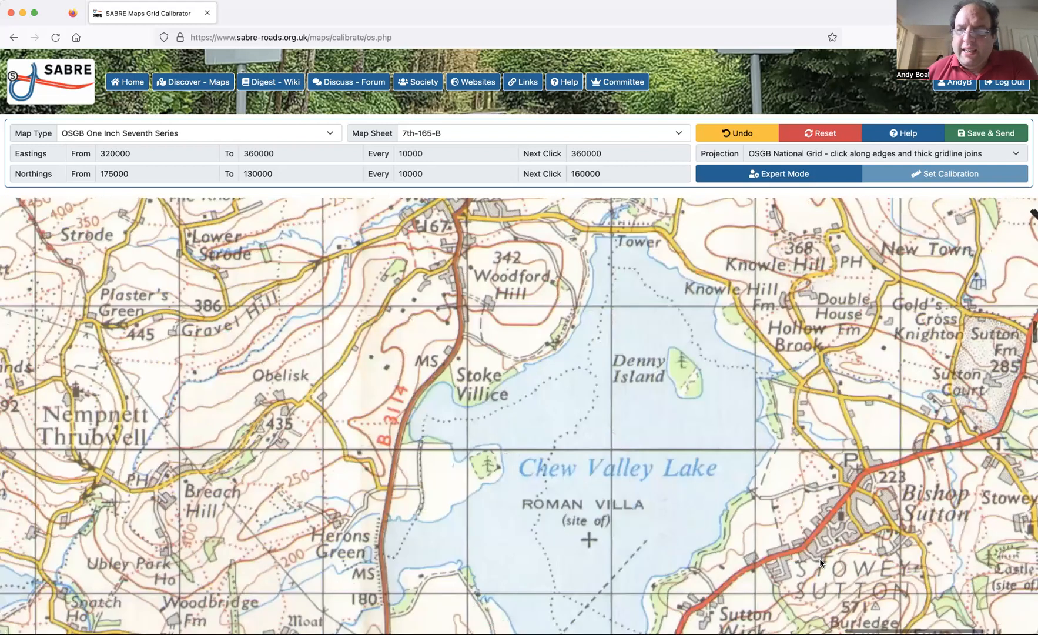
scroll(721, 449, right, 7)
click(721, 448)
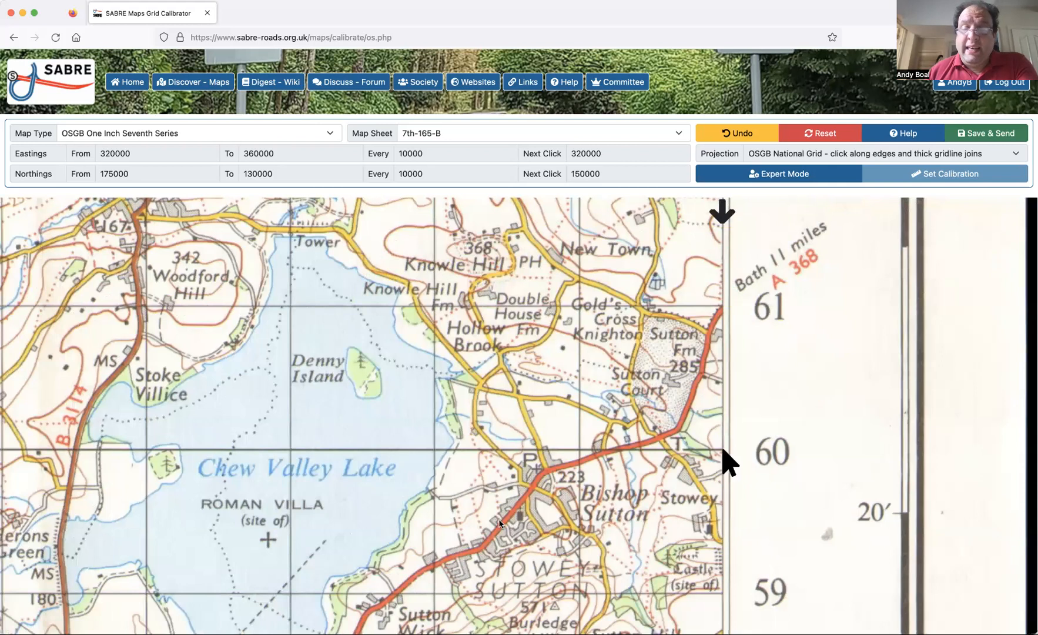
Mark where the 150000 northing gridline meets the sheet's western edge at easting 320000, beside the Bridgwater Bay label.
scroll(499, 523, left, 12)
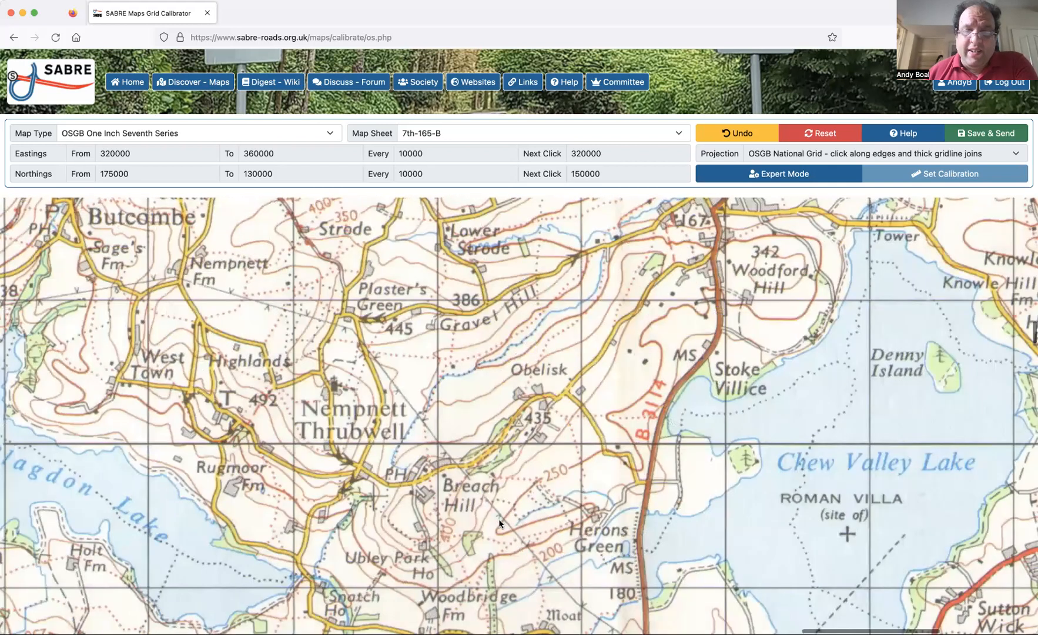
scroll(499, 523, left, 20)
scroll(499, 523, down, 8)
scroll(499, 520, down, 13)
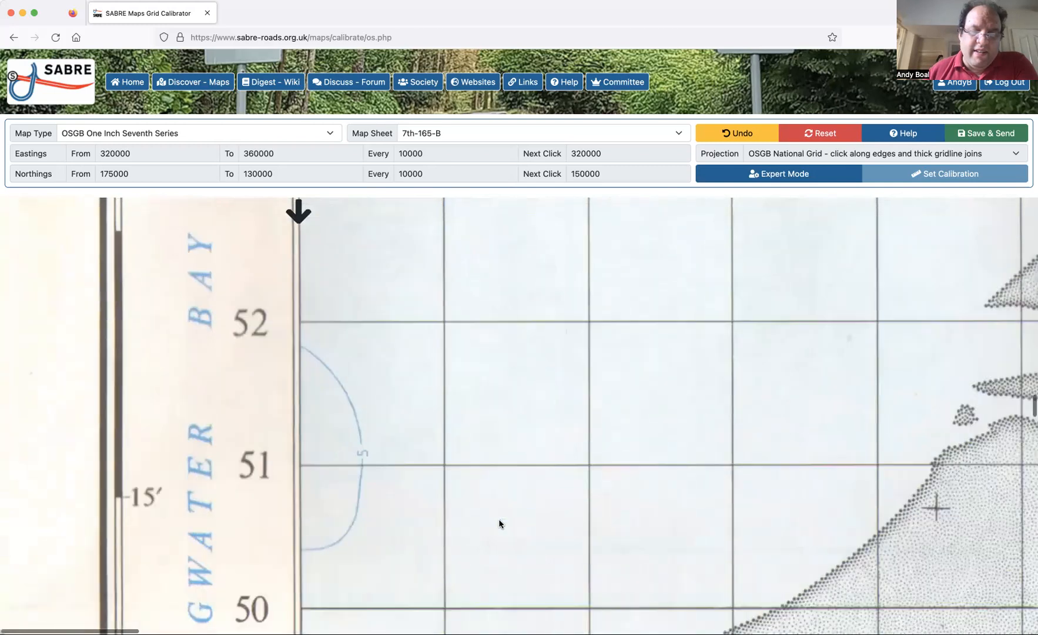
scroll(499, 519, down, 3)
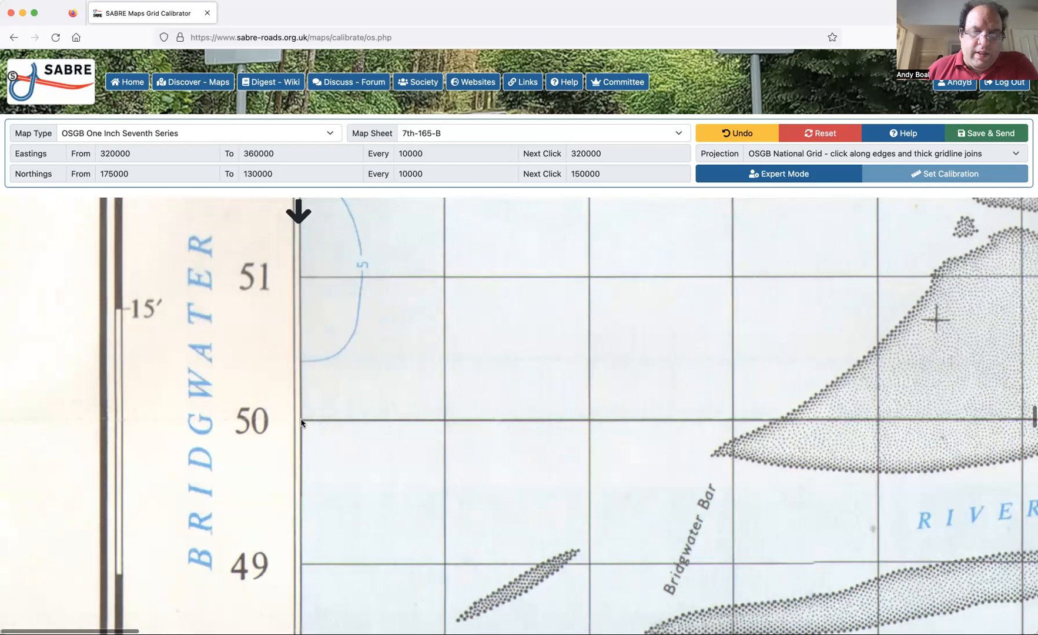
click(301, 422)
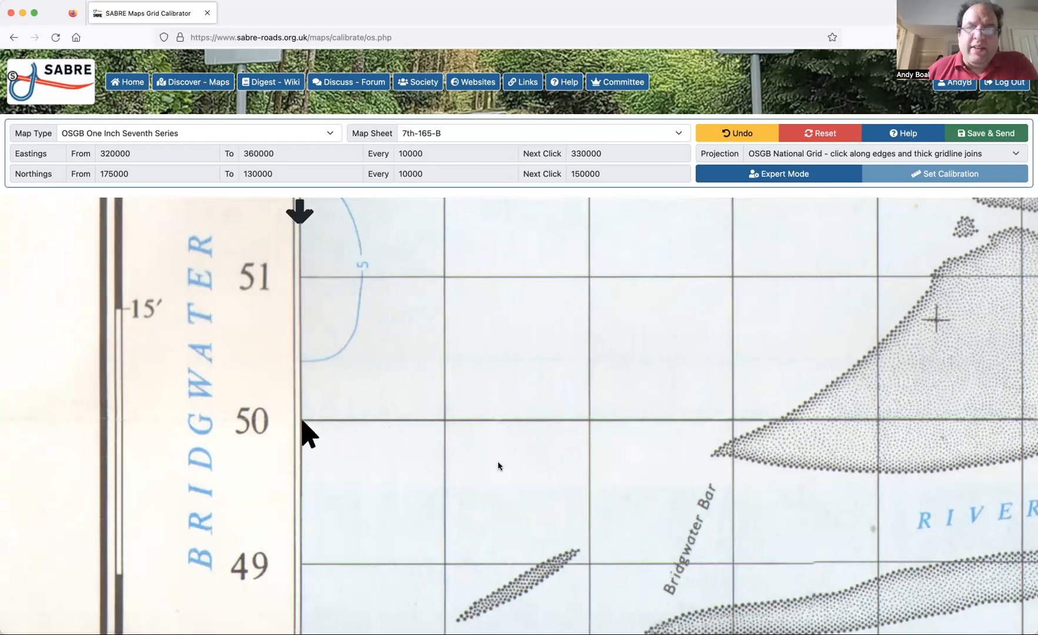
Mark the intersection of the 330000 easting and 150000 northing gridlines just offshore north of Burnham-on-Sea.
scroll(497, 466, right, 4)
scroll(498, 466, right, 1)
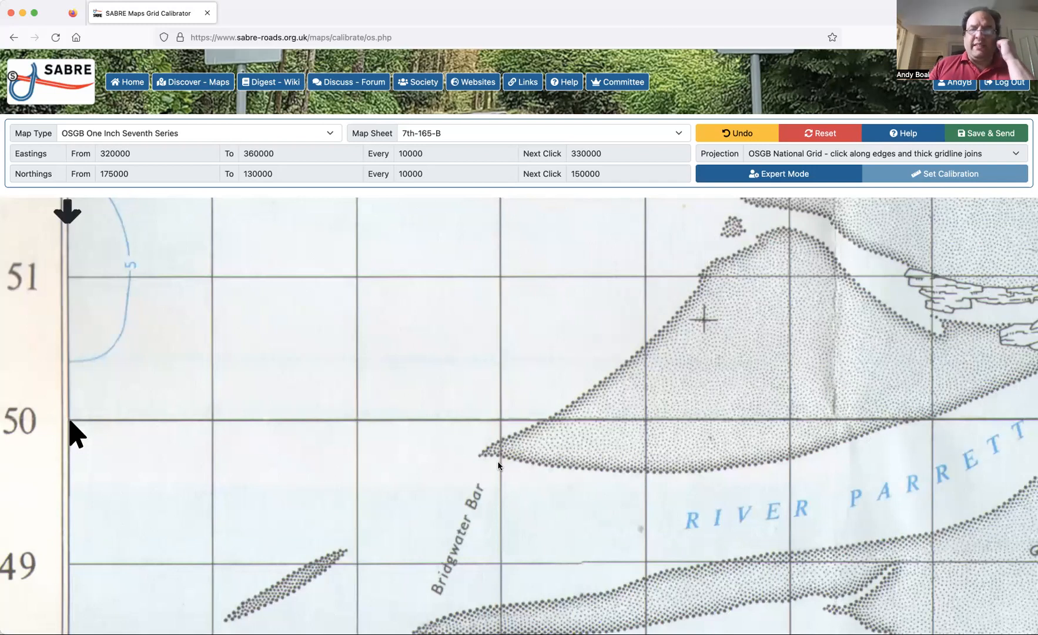
scroll(498, 466, right, 2)
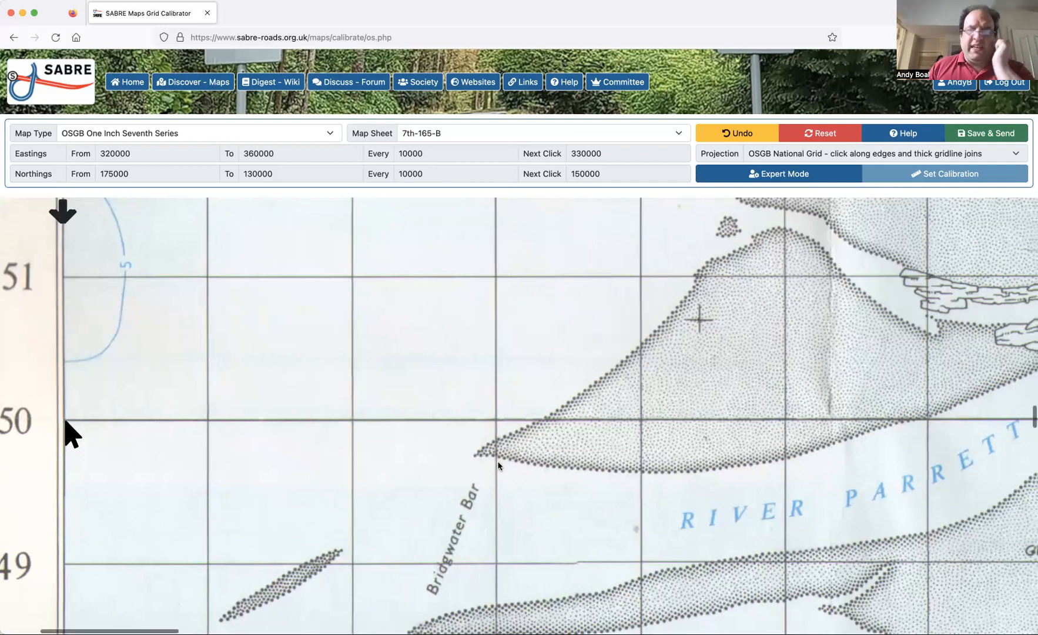
scroll(498, 466, right, 5)
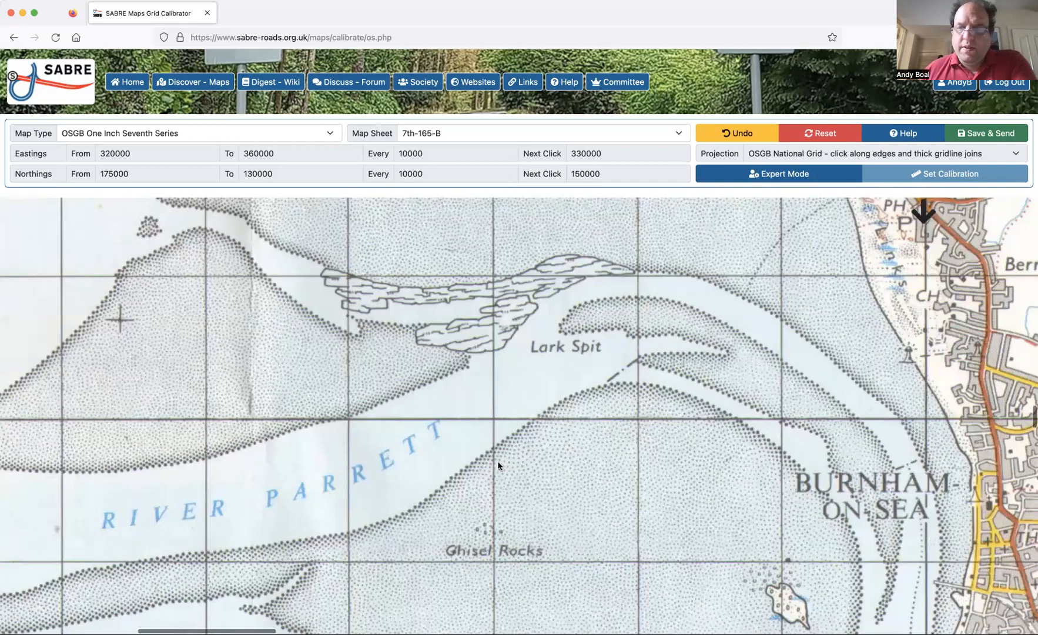
scroll(743, 427, right, 4)
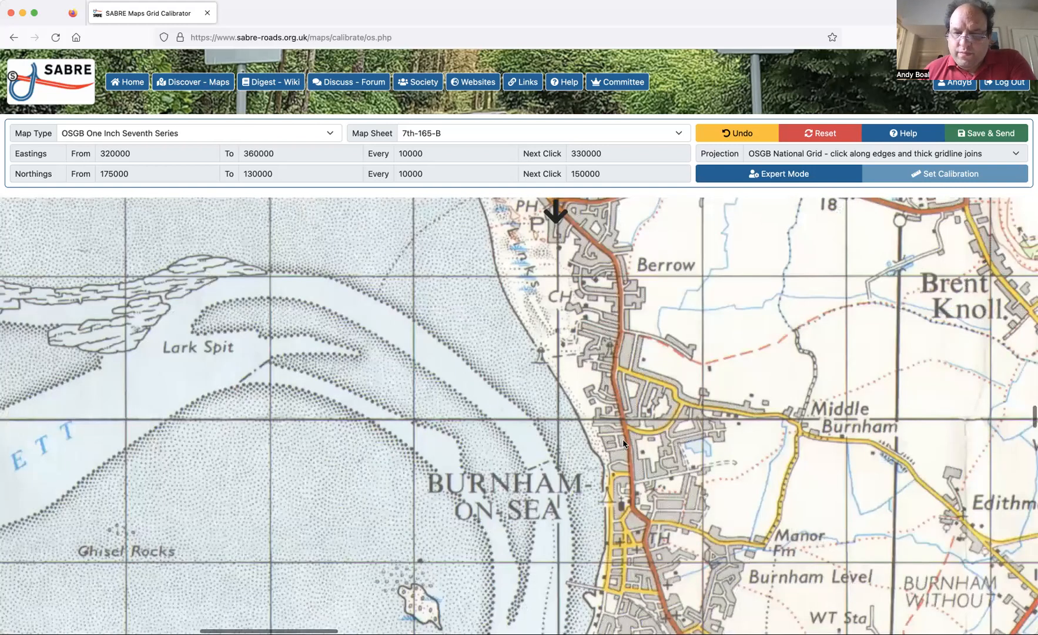
scroll(604, 419, right, 3)
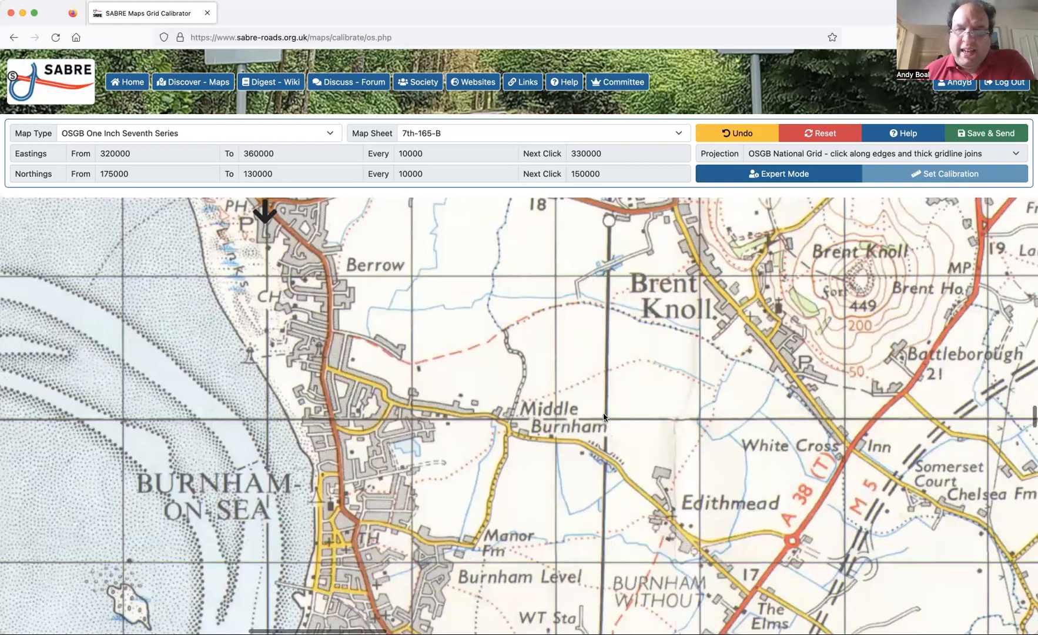
click(267, 418)
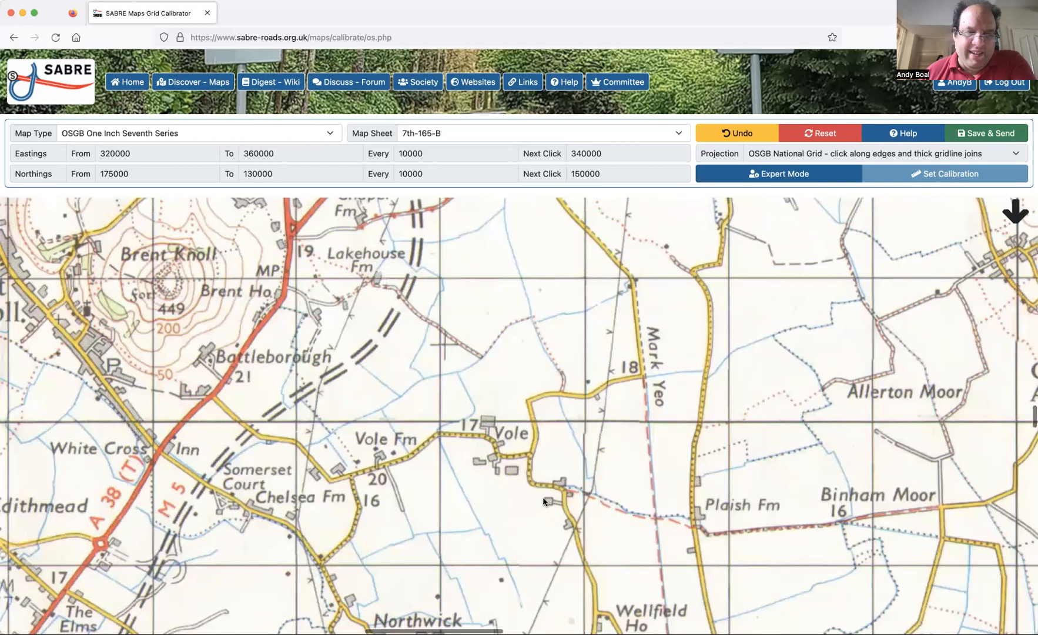
Mark the intersection of the 340000 easting and 150000 northing gridlines just southwest of Chapel Allerton.
scroll(543, 500, right, 2)
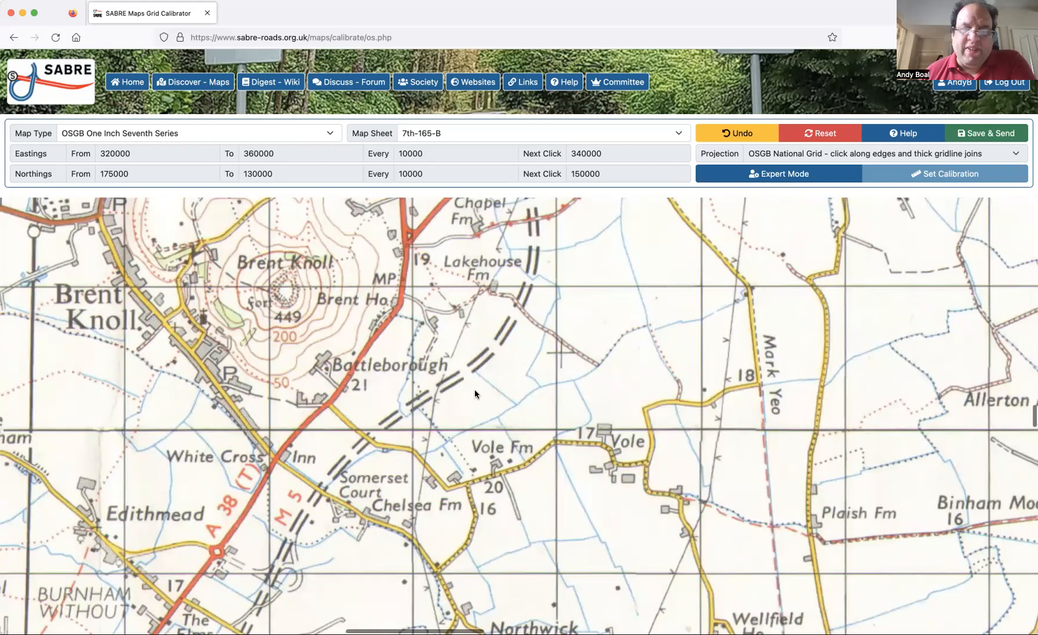
scroll(616, 452, right, 1)
scroll(624, 448, right, 6)
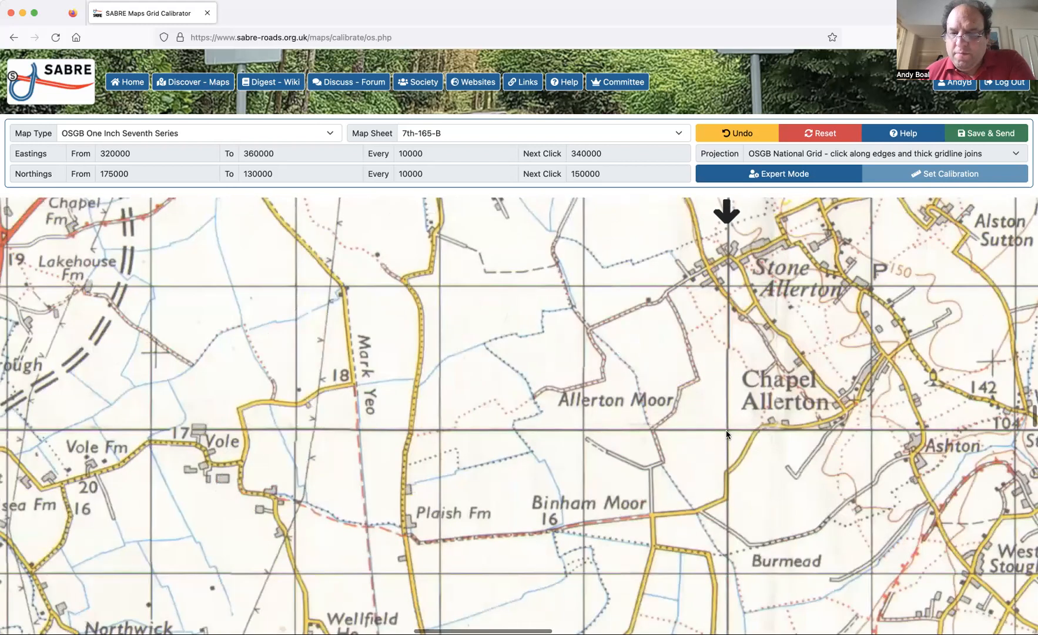
click(727, 432)
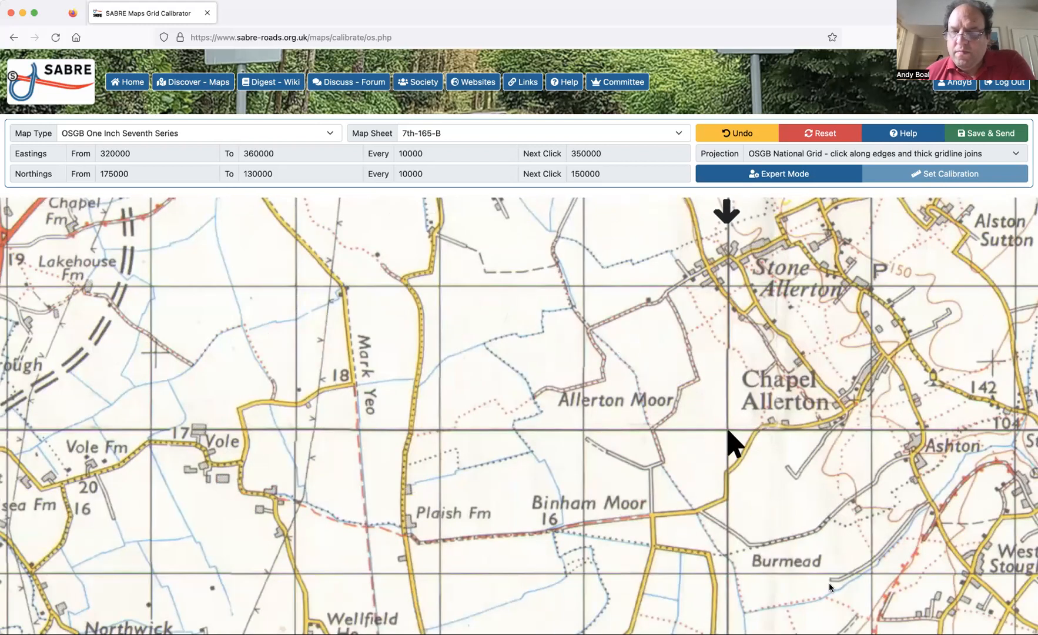
Mark the 150000 northing gridline's crossings with easting 350000 north of Westbury-sub-Mendip and with the eastern sheet edge at easting 360000.
scroll(829, 584, right, 3)
scroll(829, 585, right, 15)
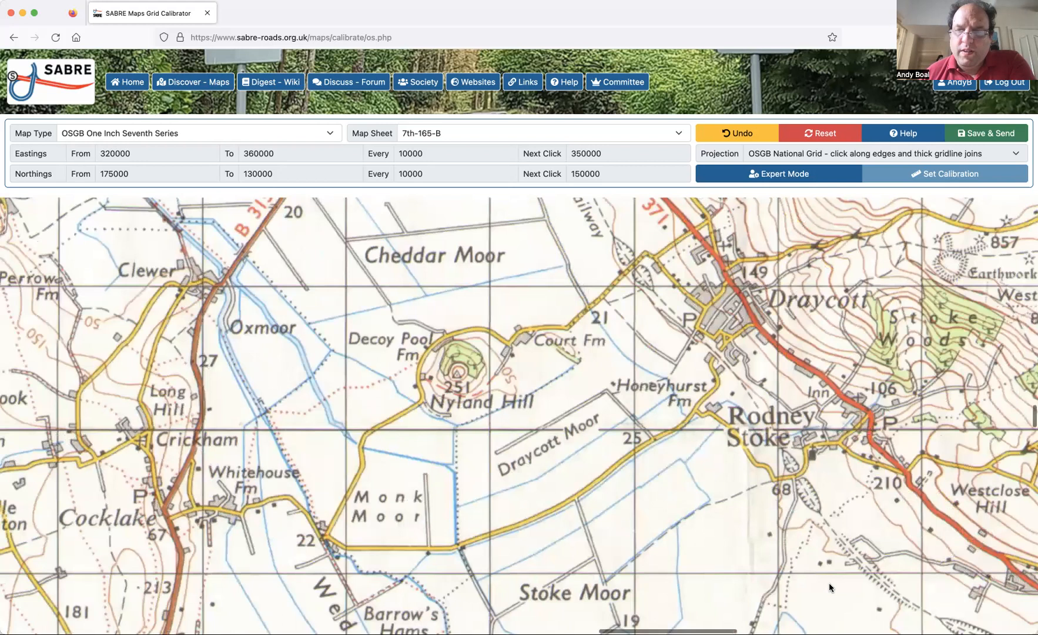
scroll(586, 429, right, 8)
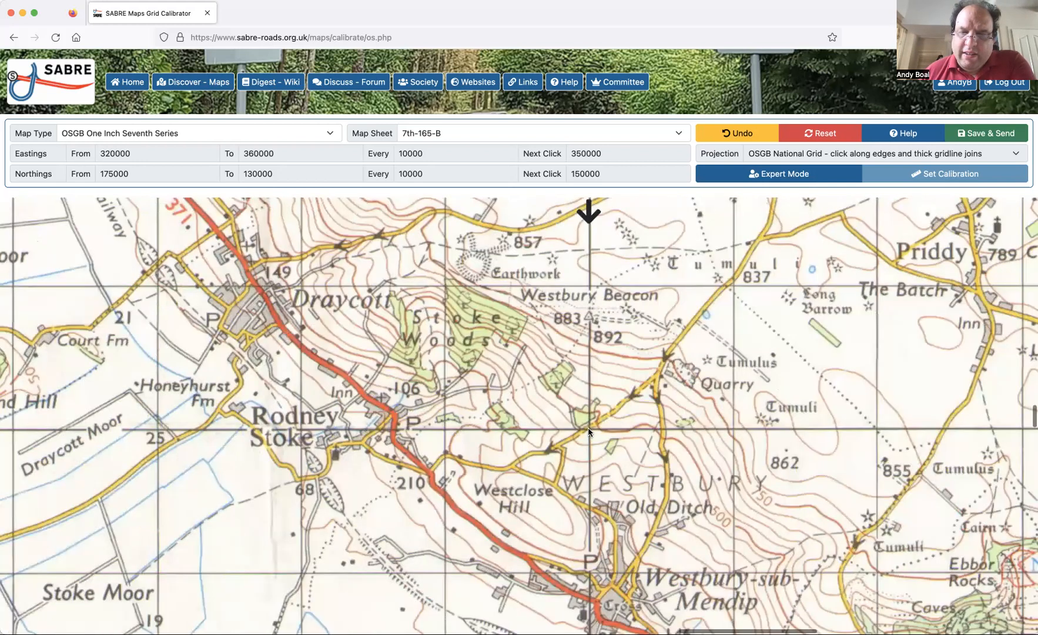
click(589, 431)
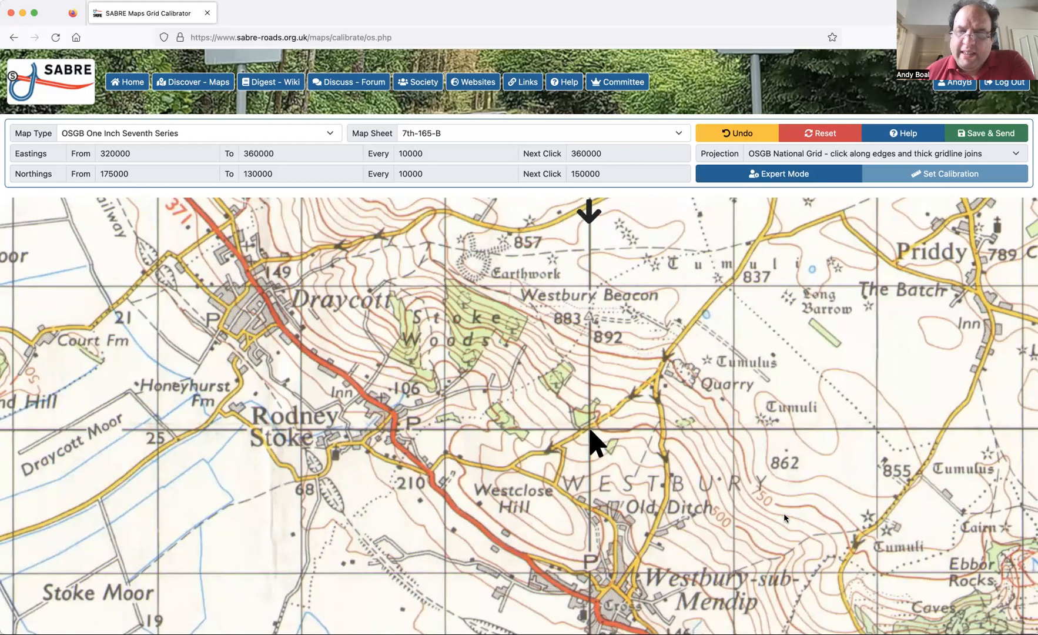
scroll(784, 513, right, 10)
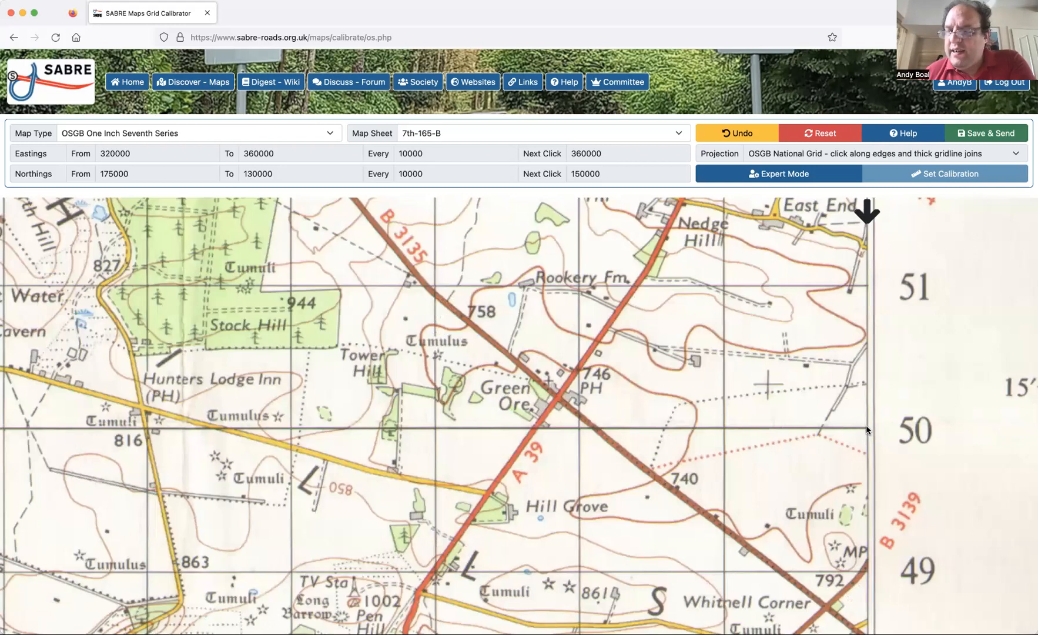
click(866, 429)
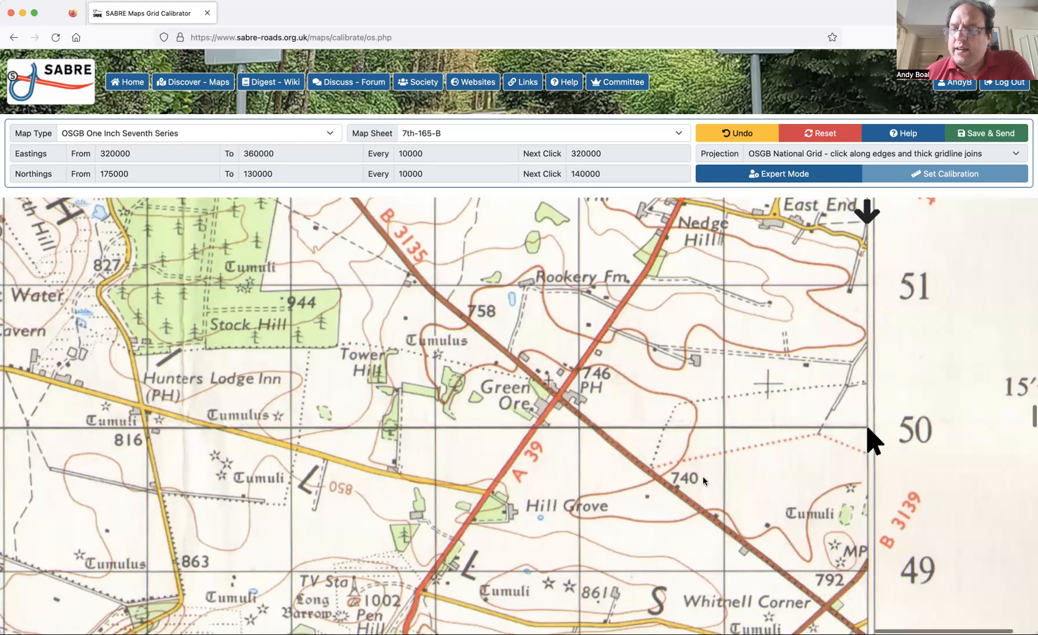
Mark where the 140000 northing gridline meets the sheet's western edge at easting 320000, west of Whitnell.
scroll(702, 476, left, 3)
scroll(703, 481, left, 15)
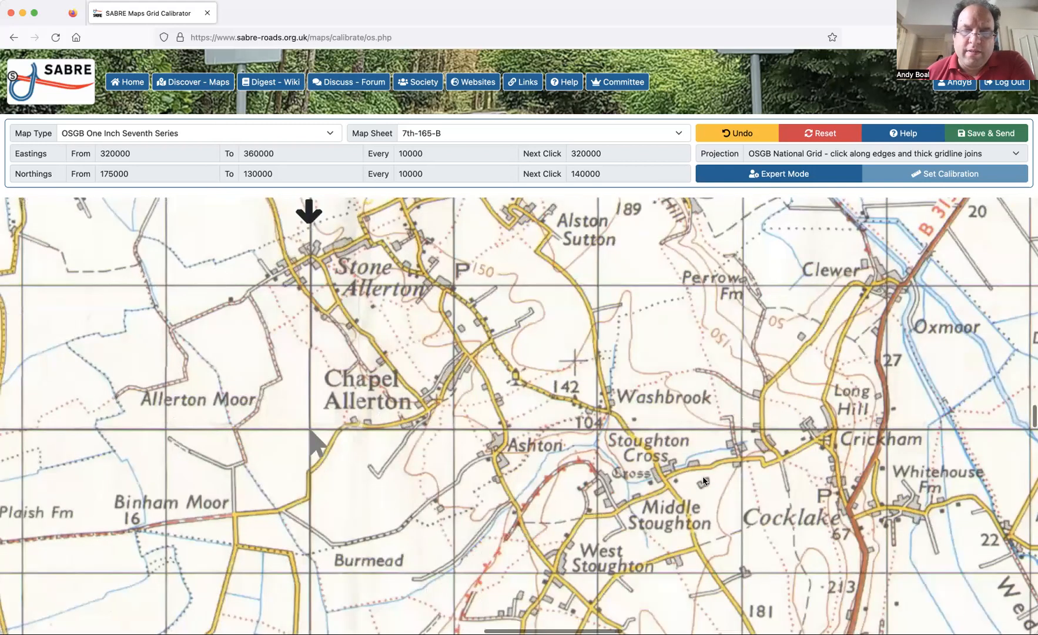
scroll(703, 481, left, 18)
scroll(702, 481, left, 5)
scroll(702, 481, down, 14)
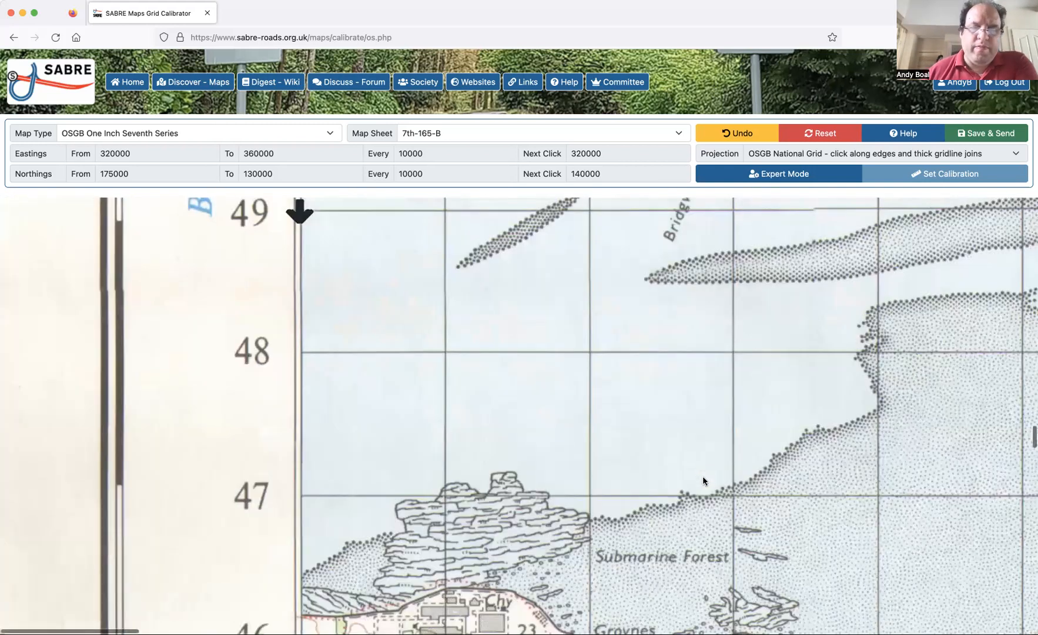
scroll(703, 481, down, 15)
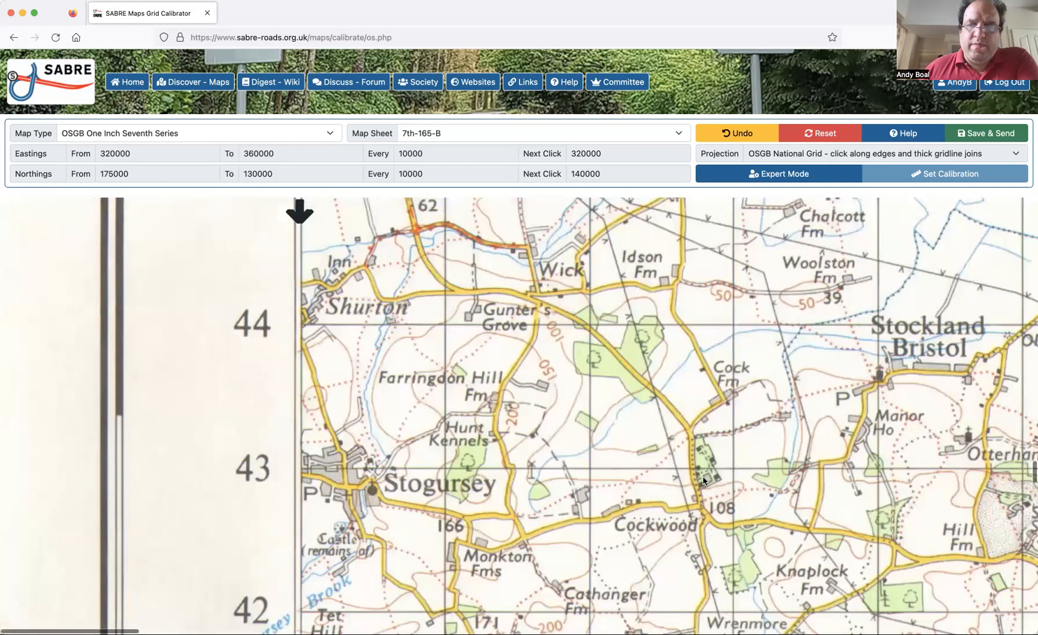
scroll(703, 481, up, 3)
scroll(703, 481, up, 3)
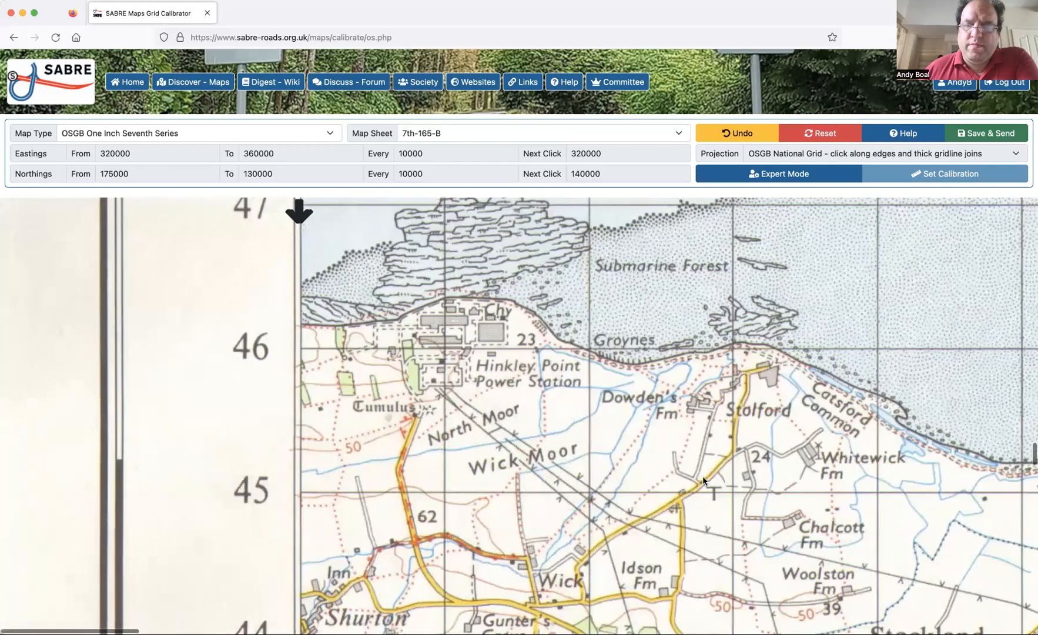
scroll(704, 480, down, 4)
scroll(704, 480, down, 5)
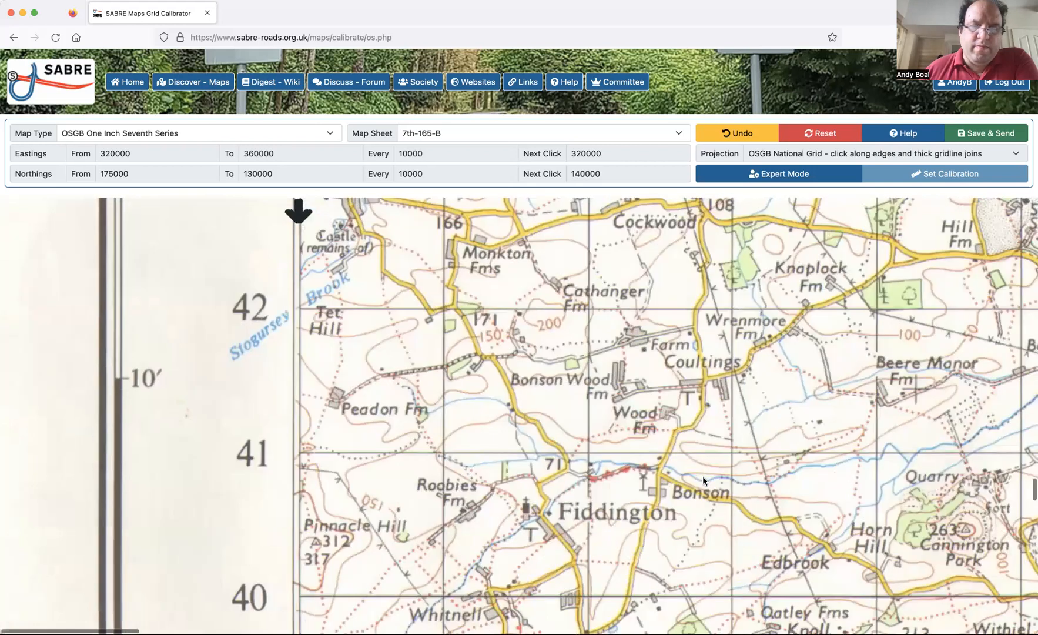
scroll(304, 448, down, 2)
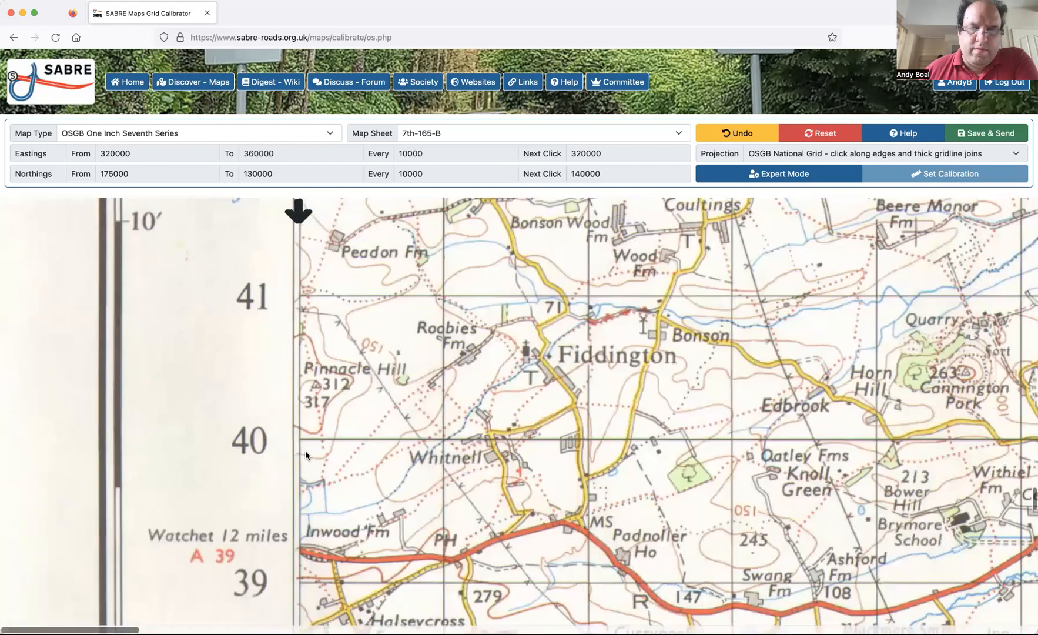
click(299, 442)
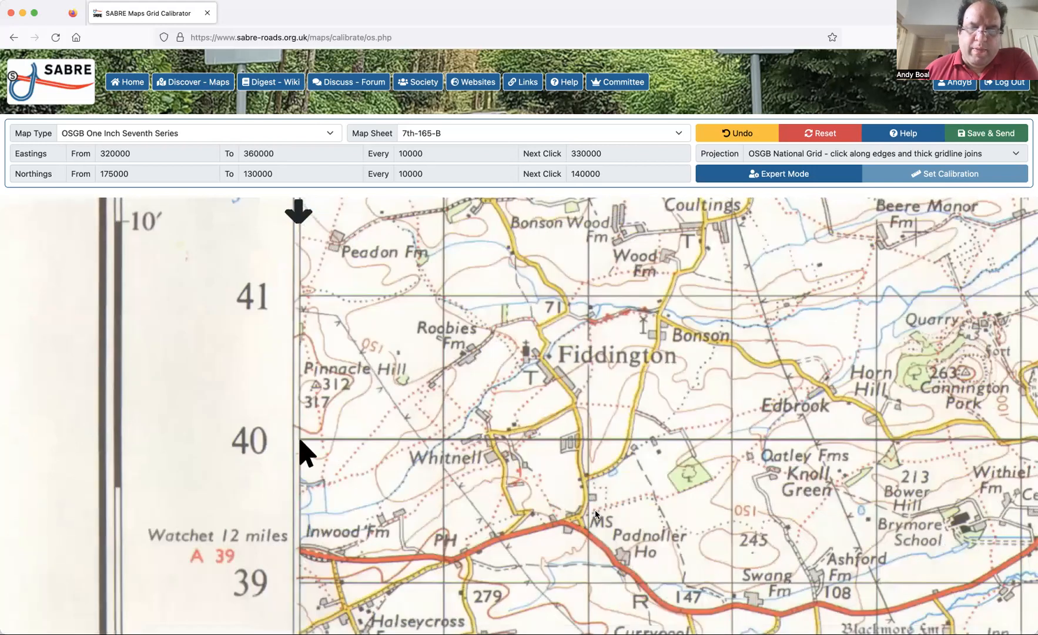
Mark the intersection of the 330000 easting and 140000 northing gridlines between Dairy House Farm and Horsey.
scroll(595, 509, right, 10)
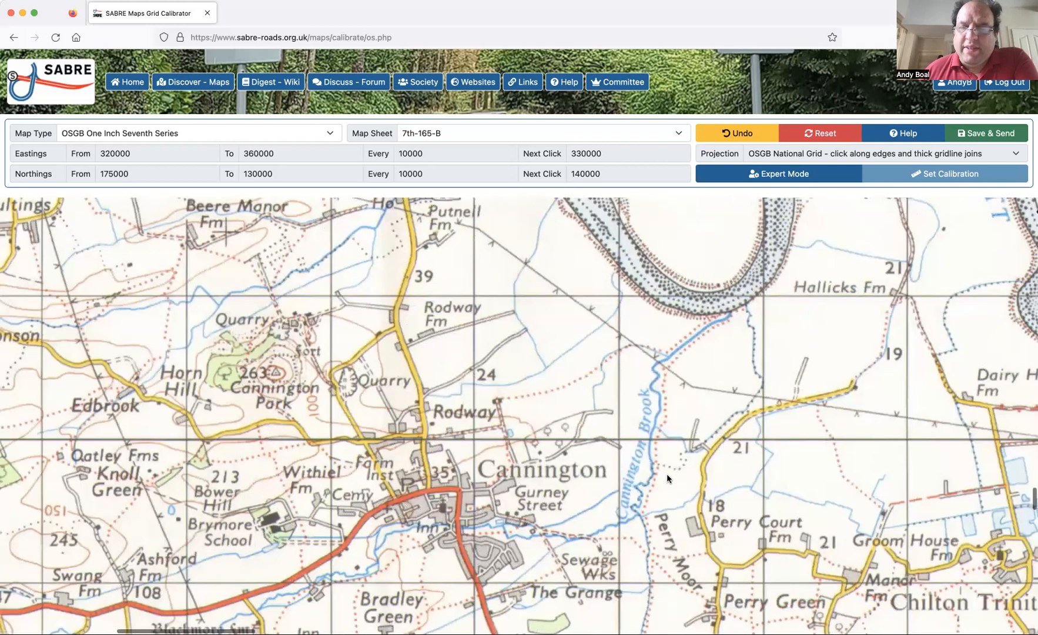
scroll(685, 455, right, 5)
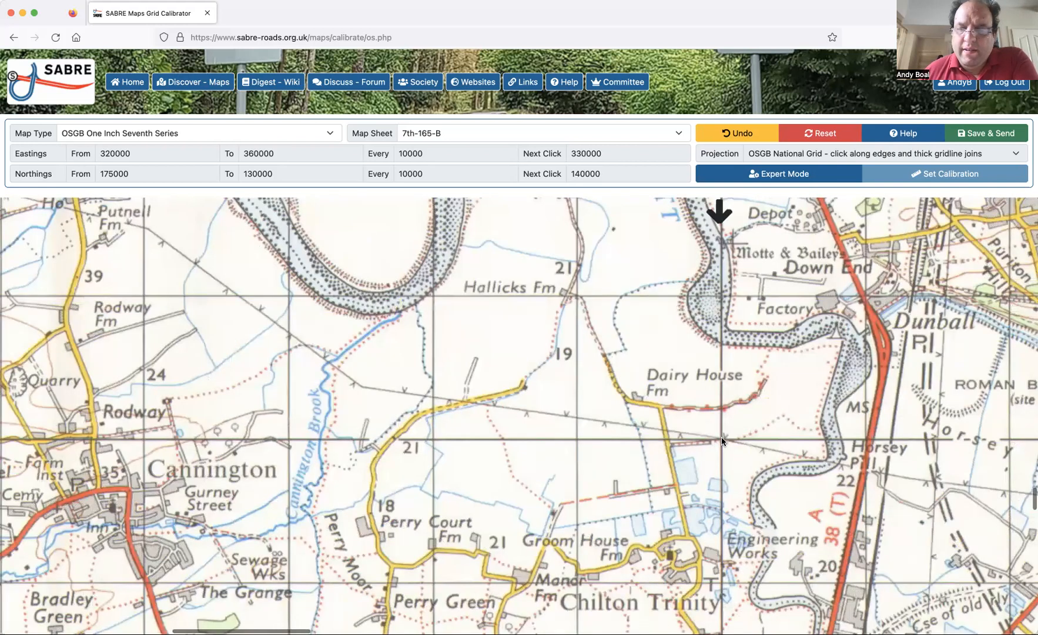
click(720, 437)
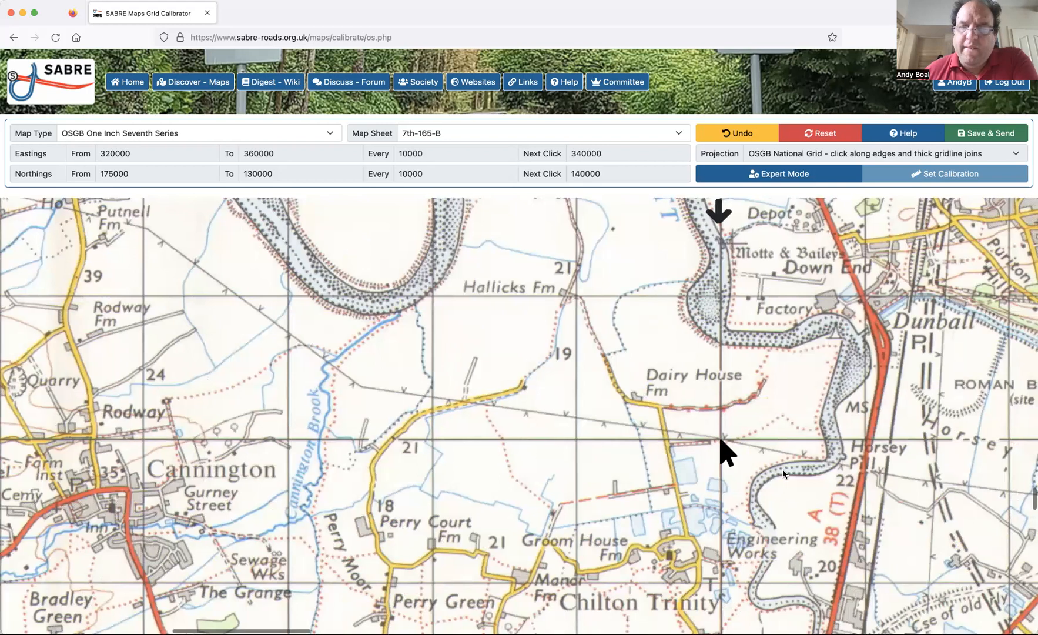
Mark the intersection of the 340000 easting and 140000 northing gridlines just north of Catcott.
scroll(783, 473, right, 2)
scroll(783, 473, right, 13)
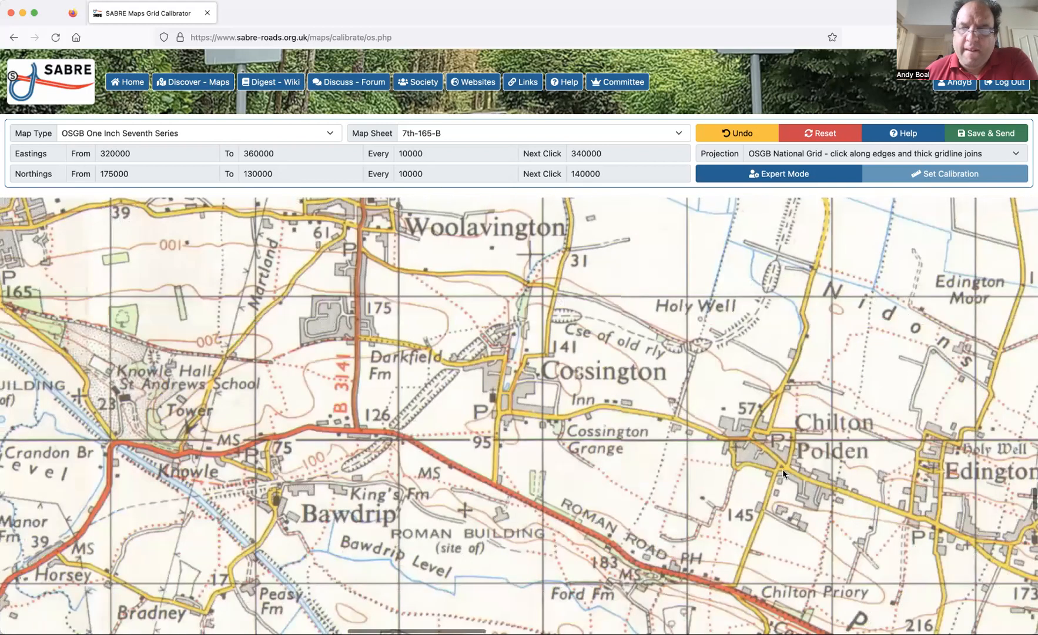
scroll(687, 442, right, 6)
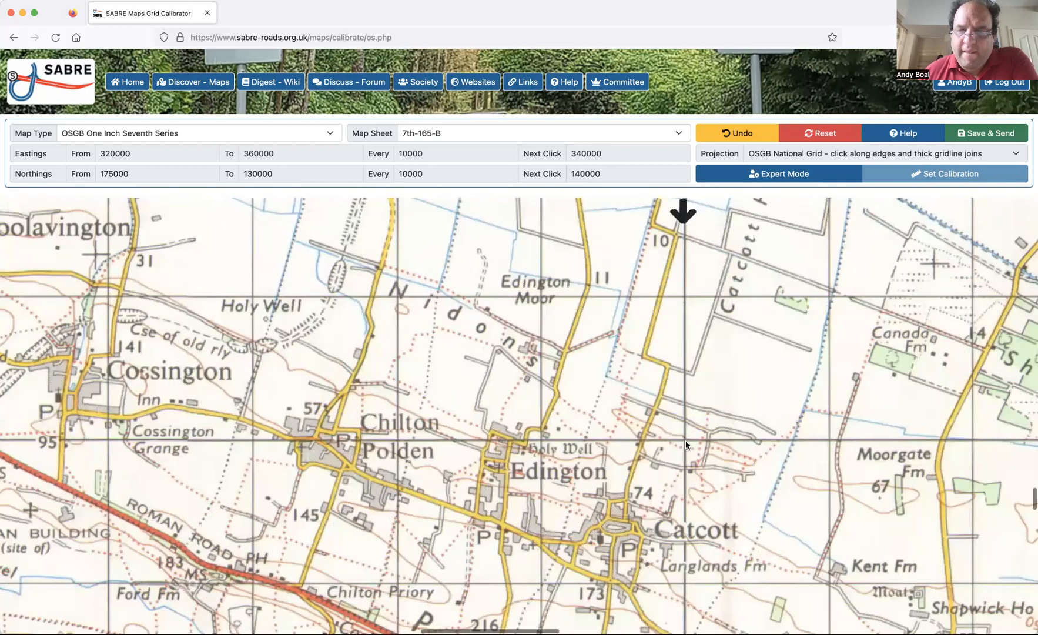
click(683, 438)
Mark the intersection of the 350000 easting and 140000 northing gridlines just northwest of Glastonbury, near Common Moor.
scroll(824, 473, right, 9)
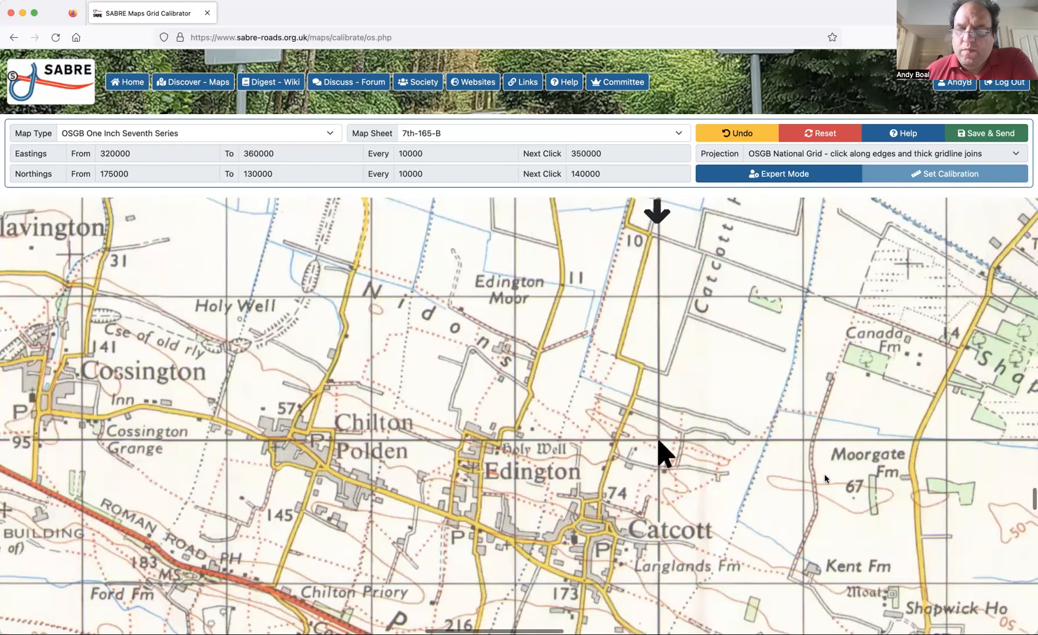
scroll(799, 462, right, 6)
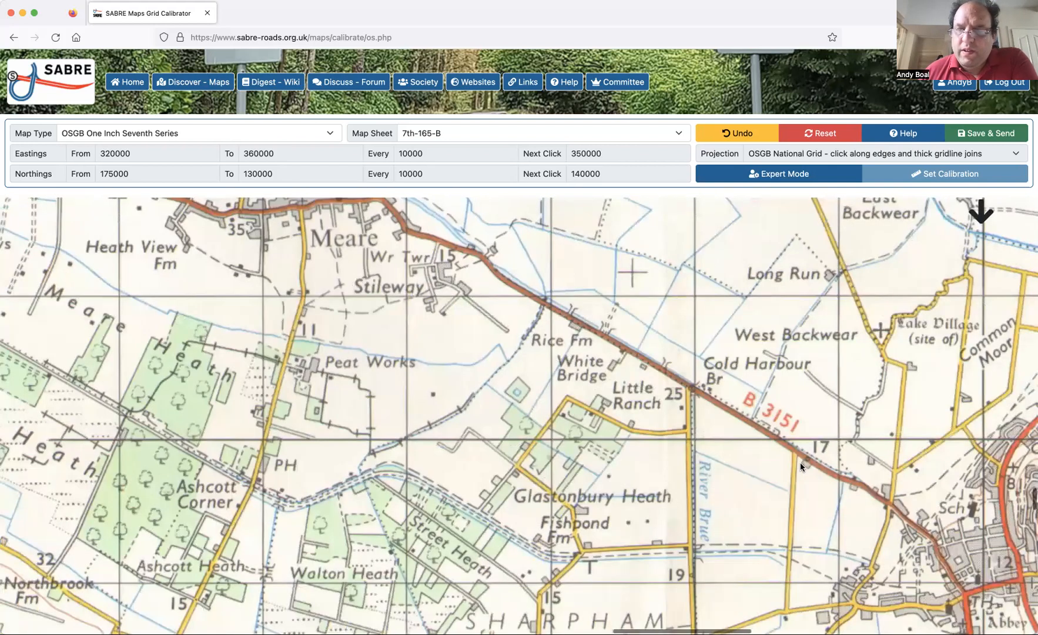
scroll(571, 442, right, 6)
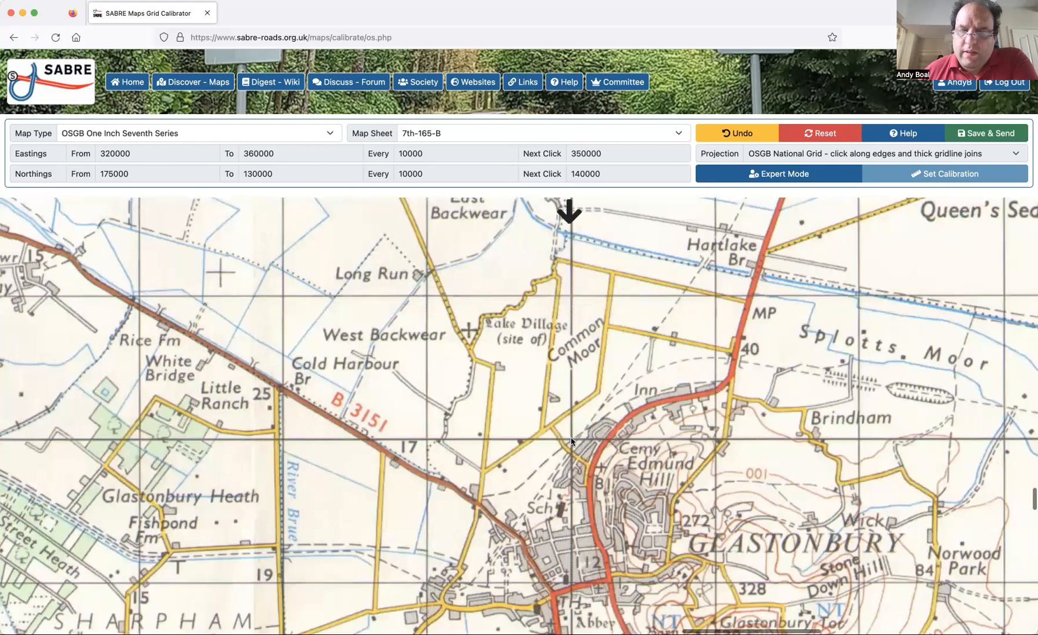
click(572, 441)
Mark where the 140000 northing gridline meets the sheet's eastern edge at easting 360000, south of Pilton.
scroll(750, 506, right, 15)
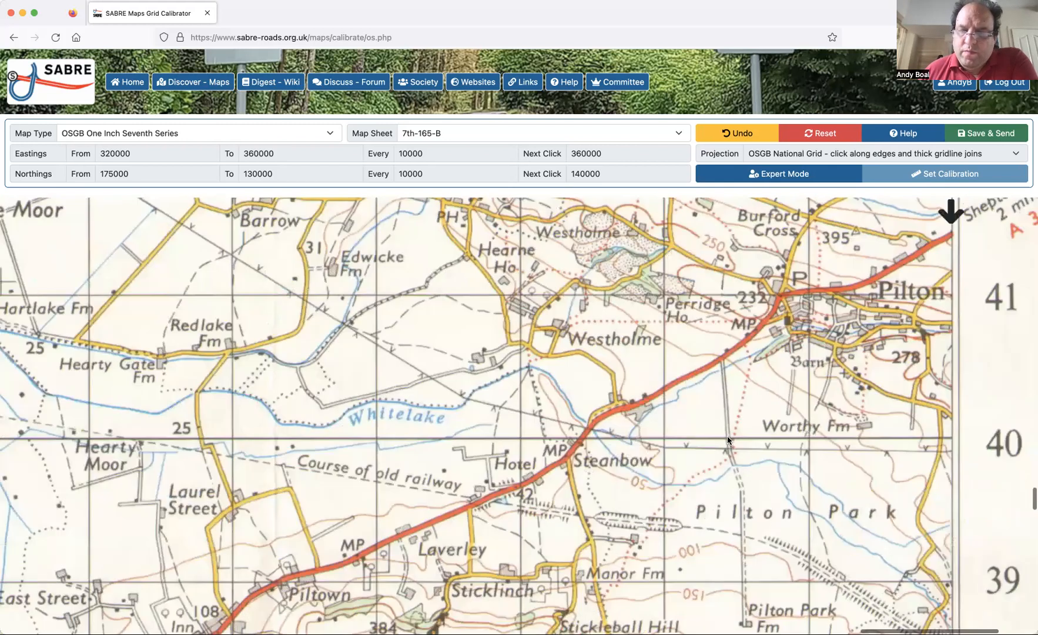
scroll(728, 441, right, 3)
click(728, 439)
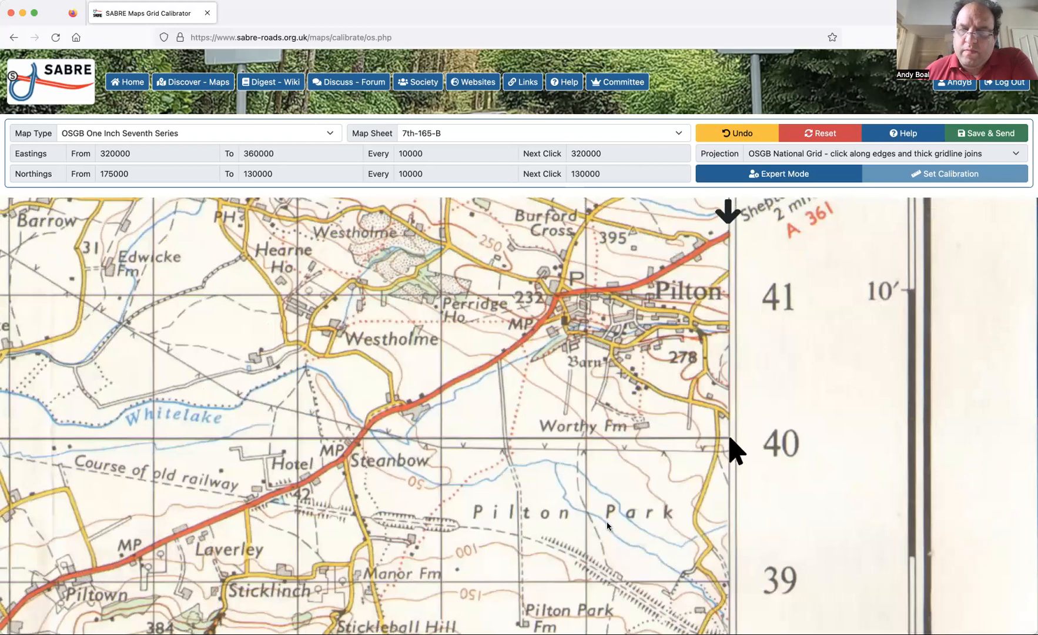
Mark the sheet's southwestern corner at easting 320000 and northing 130000.
scroll(608, 524, left, 3)
scroll(607, 525, left, 20)
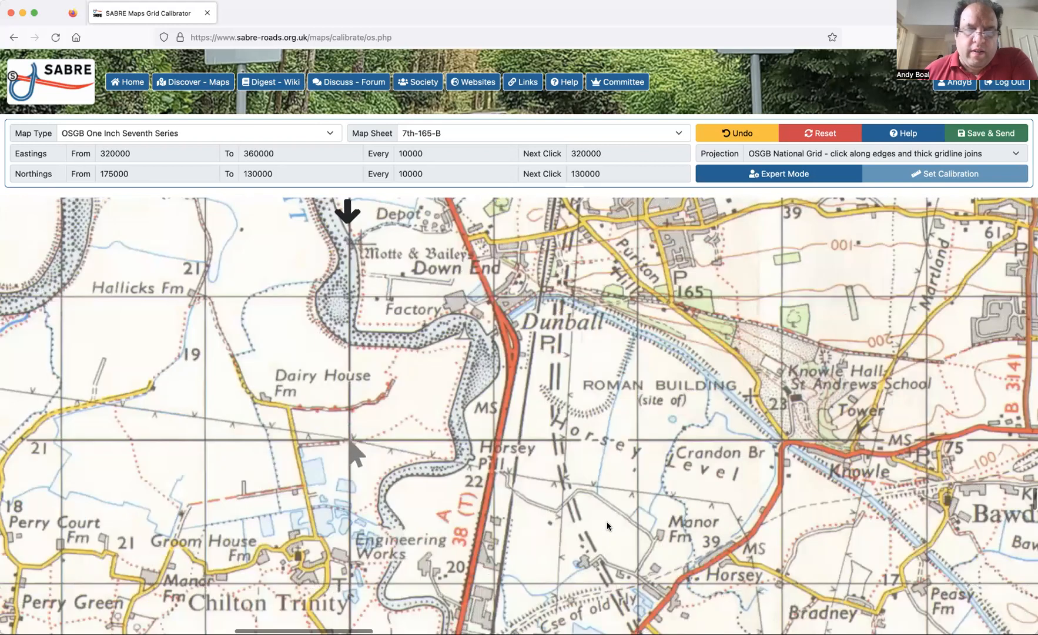
scroll(606, 523, left, 15)
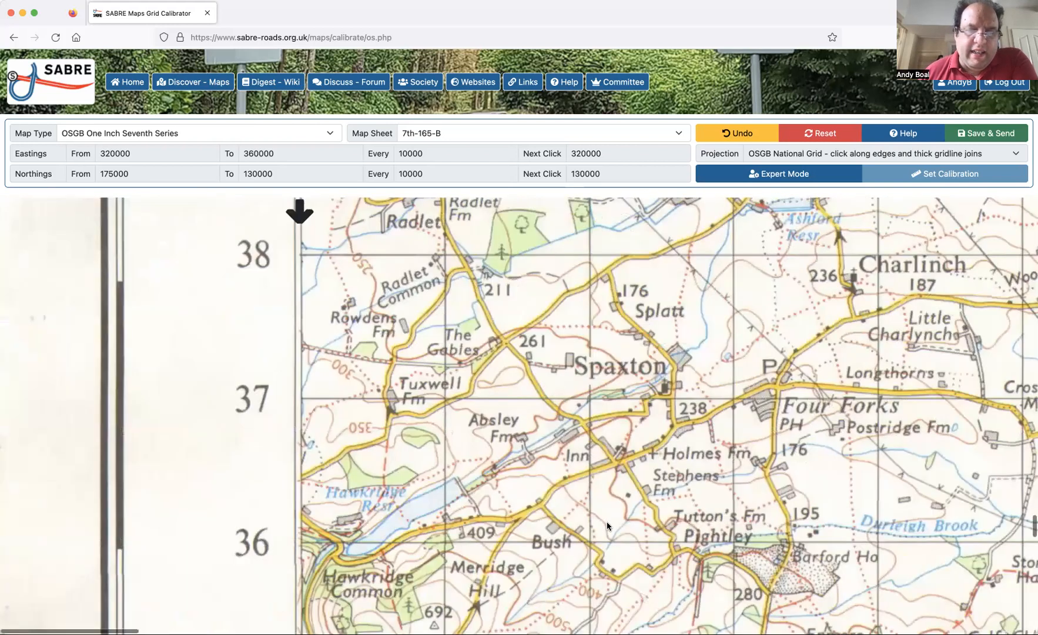
scroll(607, 525, down, 15)
scroll(302, 269, up, 1)
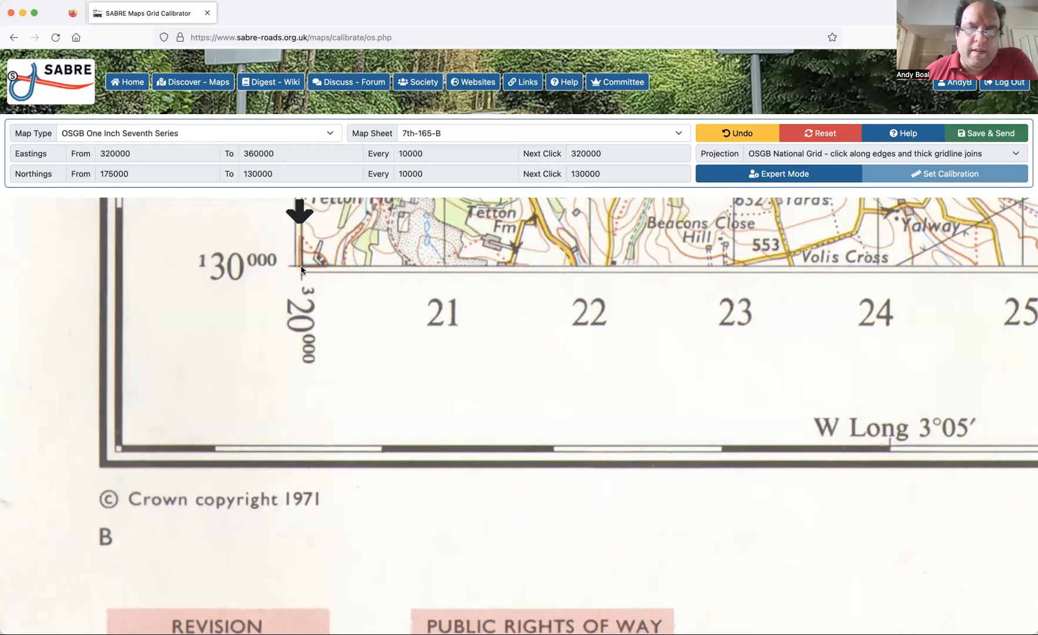
click(301, 268)
Mark where the 330000 easting gridline meets the sheet's southern edge at northing 130000, below St Michael Church.
scroll(561, 322, right, 3)
scroll(561, 322, right, 10)
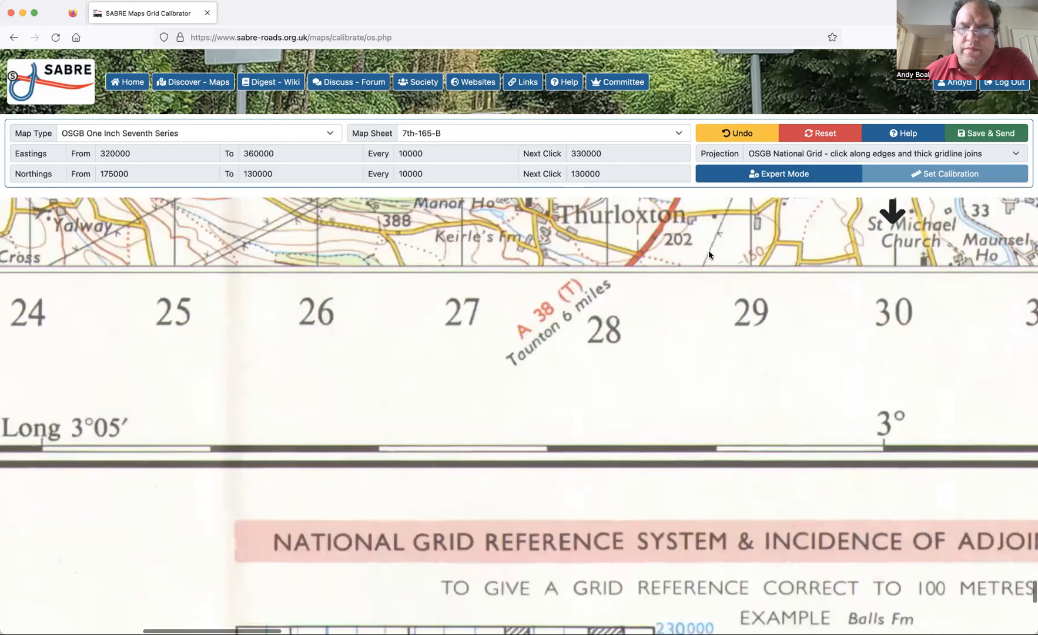
scroll(730, 268, right, 2)
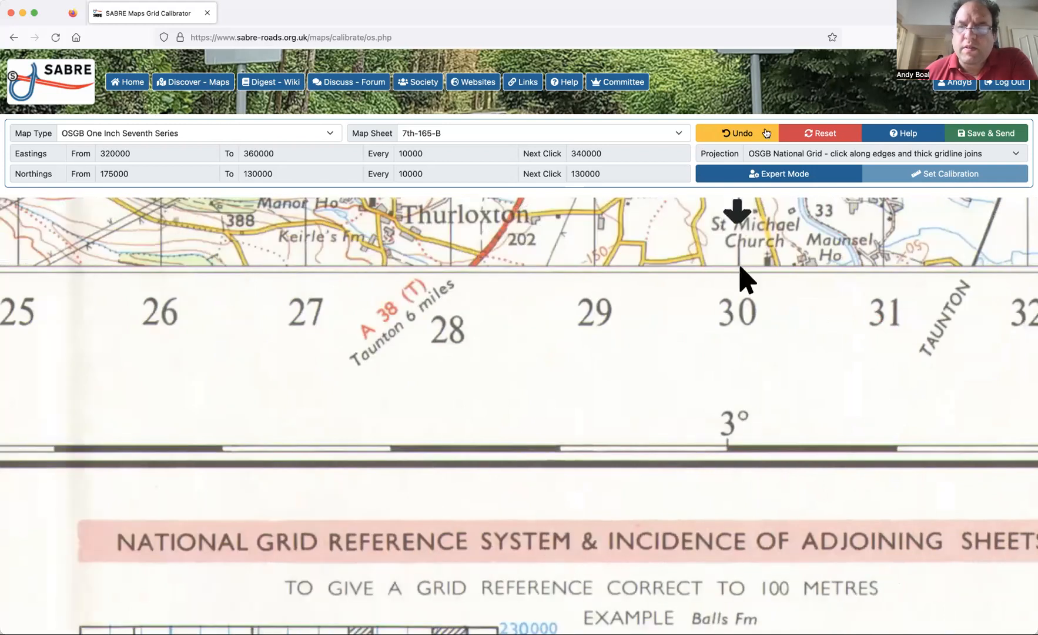
click(738, 266)
Mark where the 340000 easting gridline meets the southern edge at northing 130000, beside the A 372 to Yeovil.
scroll(823, 313, right, 15)
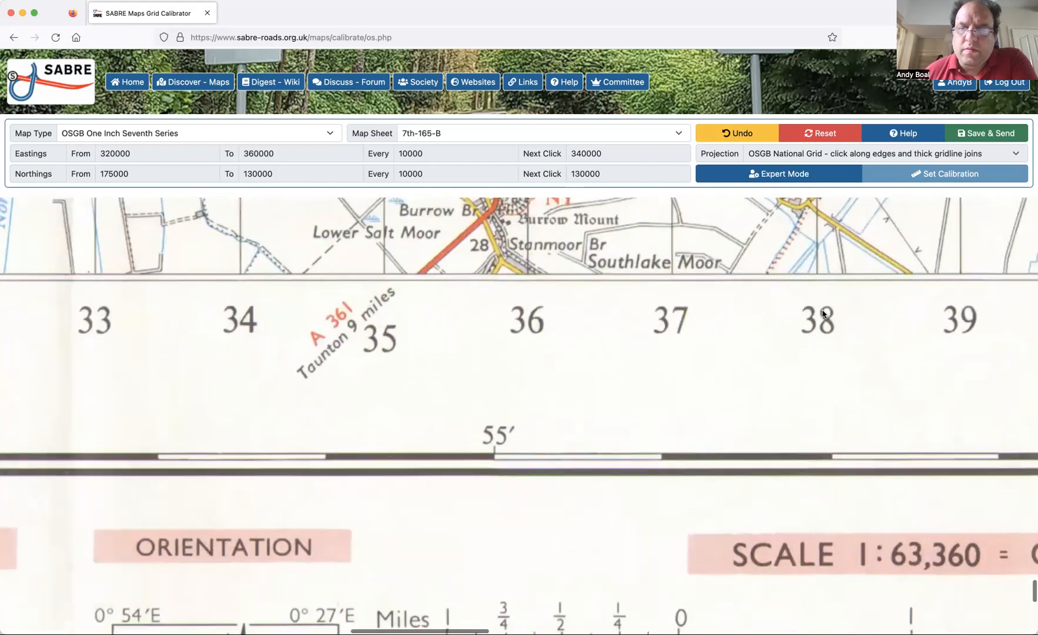
scroll(822, 313, right, 2)
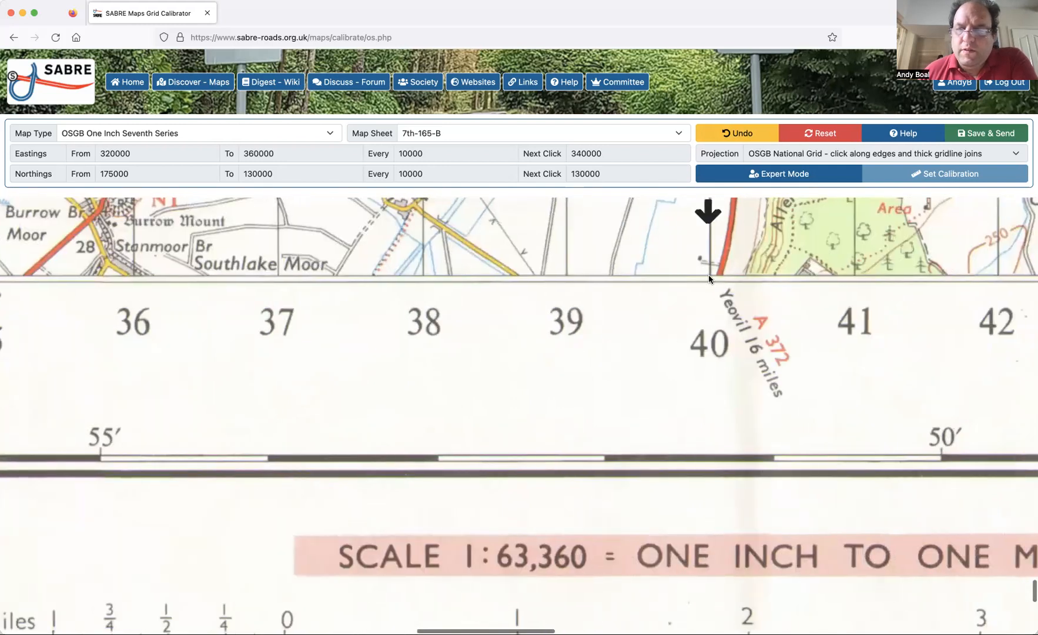
click(707, 274)
Mark where the 350000 easting gridline meets the southern edge at northing 130000, between Castley Hill and Hurcot Hill.
scroll(825, 334, right, 1)
scroll(830, 338, right, 18)
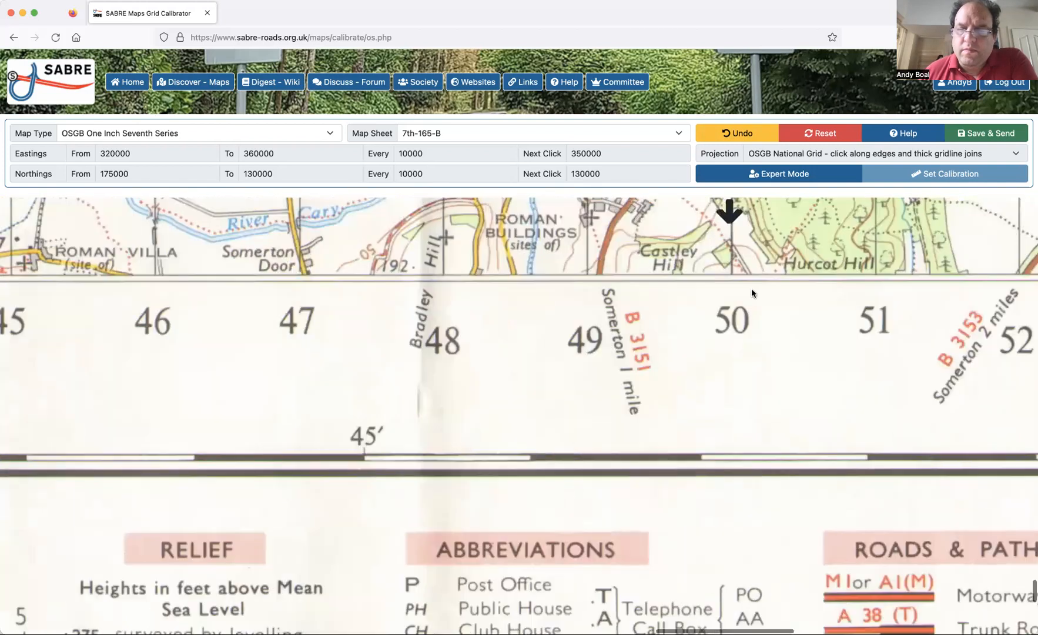
scroll(715, 273, right, 1)
click(715, 272)
Mark the sheet's southeastern corner at easting 360000 and northing 130000.
scroll(842, 367, right, 6)
scroll(842, 367, right, 10)
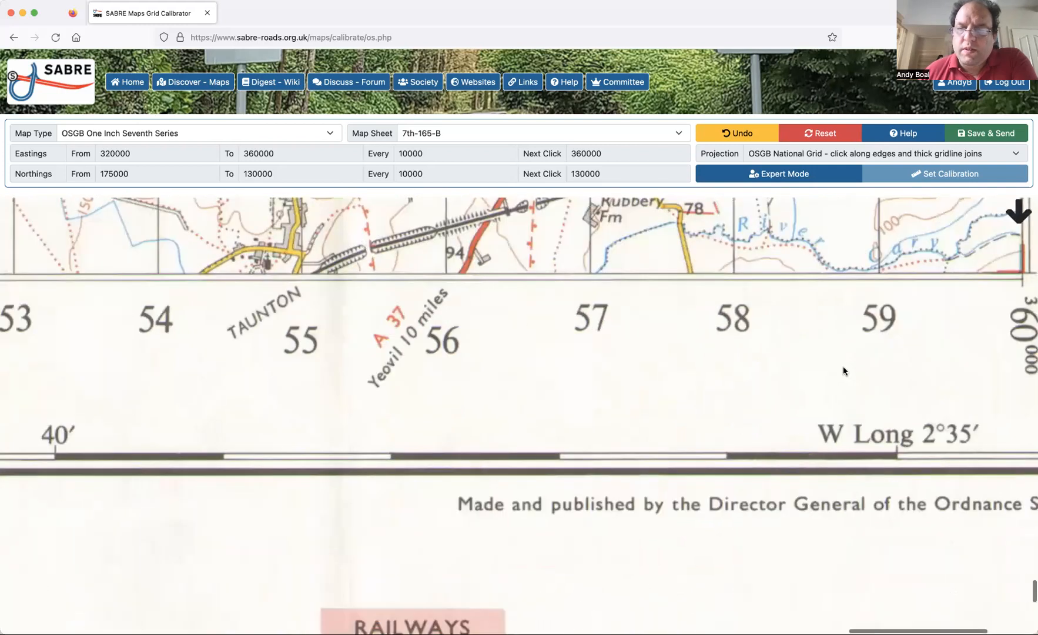
scroll(736, 273, right, 1)
click(736, 273)
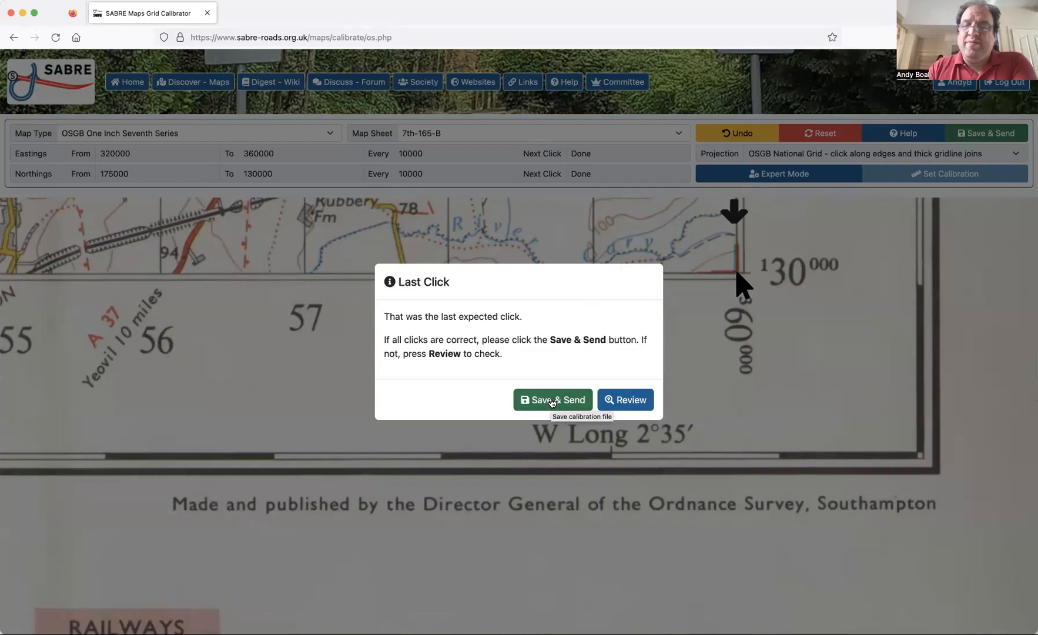
Choose to review the placed points and check those along the sheet's northern edge and the 170000 northing gridline.
click(622, 402)
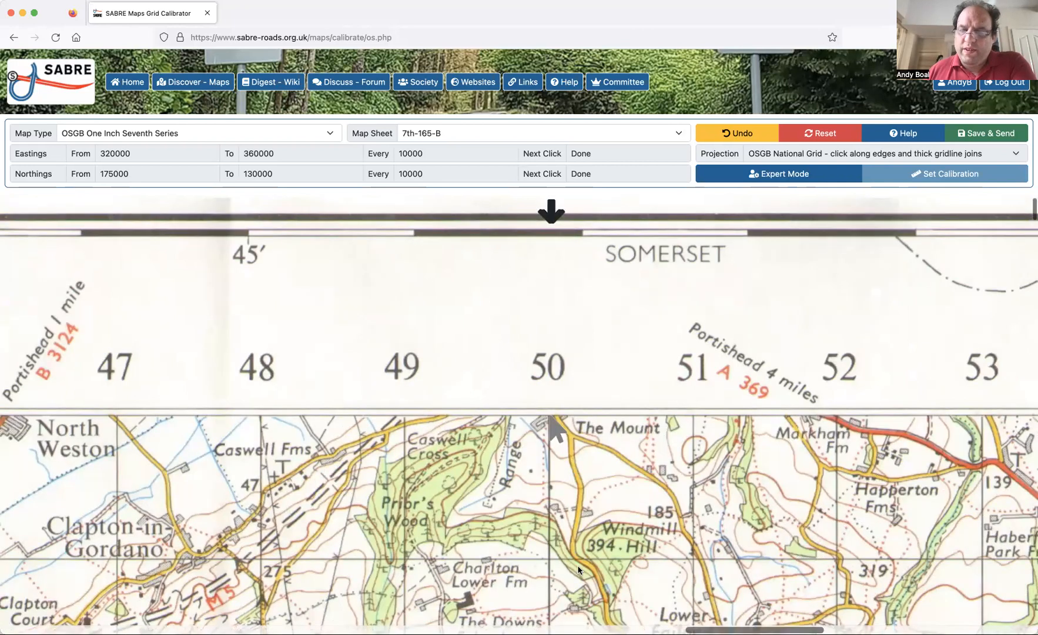
scroll(794, 381, right, 2)
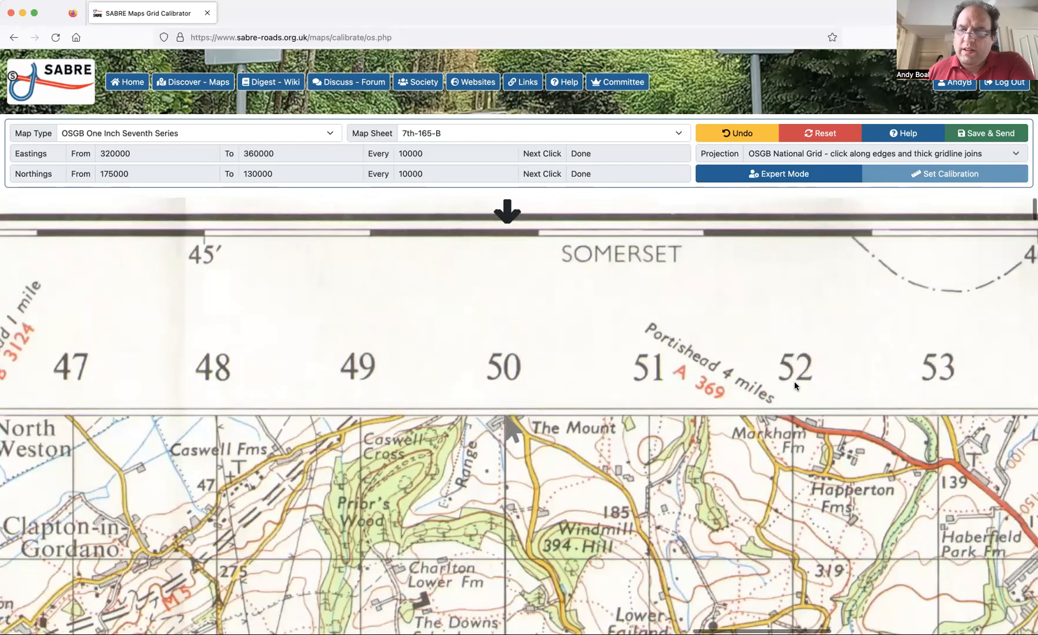
scroll(794, 385, right, 10)
scroll(794, 385, right, 5)
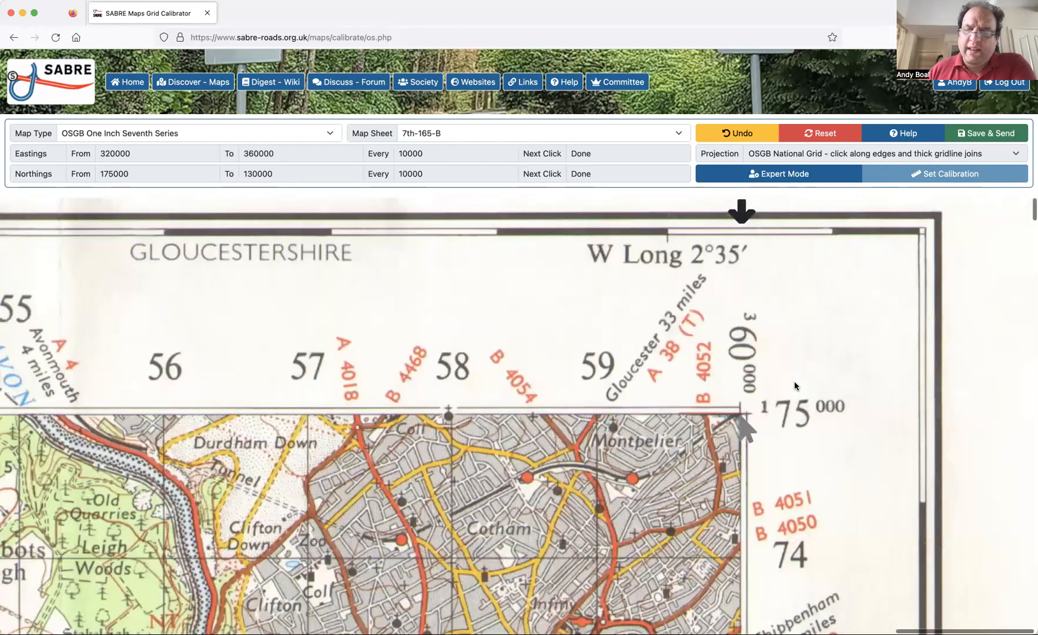
scroll(794, 386, down, 12)
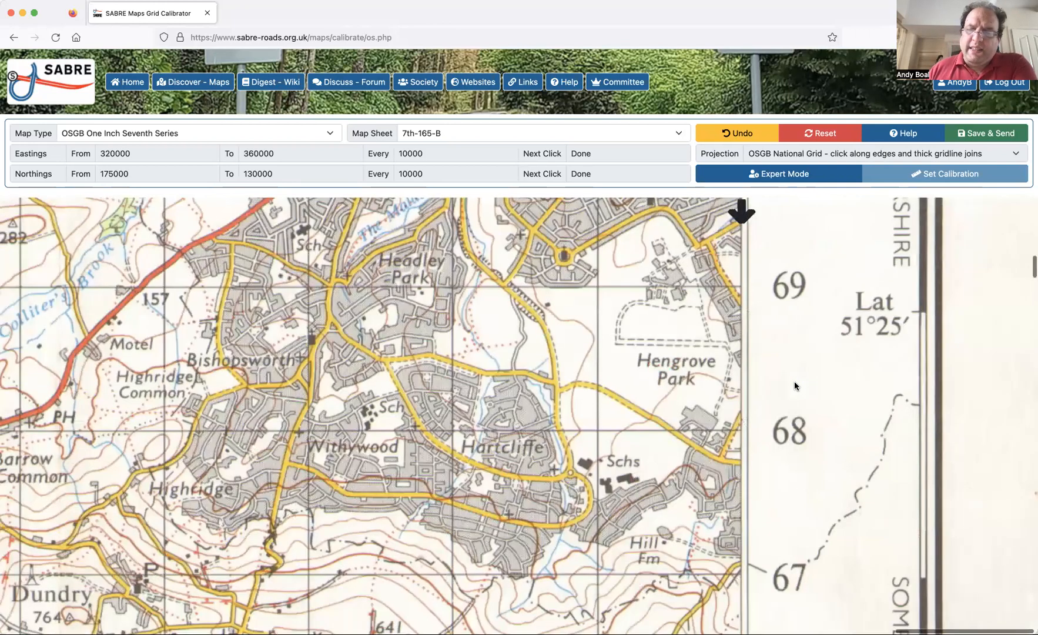
scroll(794, 385, left, 6)
scroll(794, 386, up, 3)
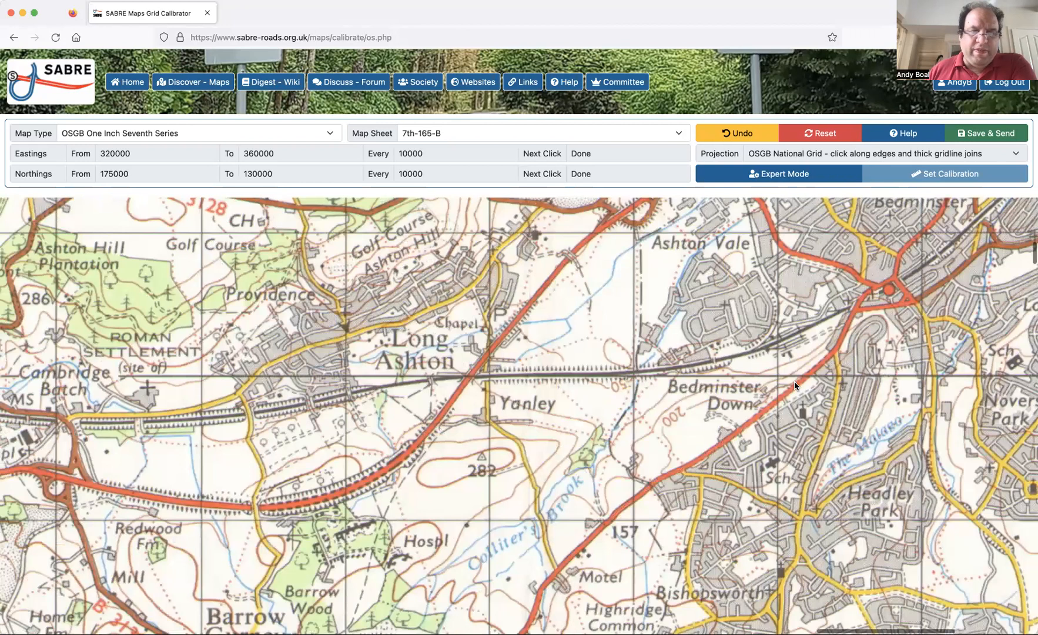
scroll(794, 386, left, 8)
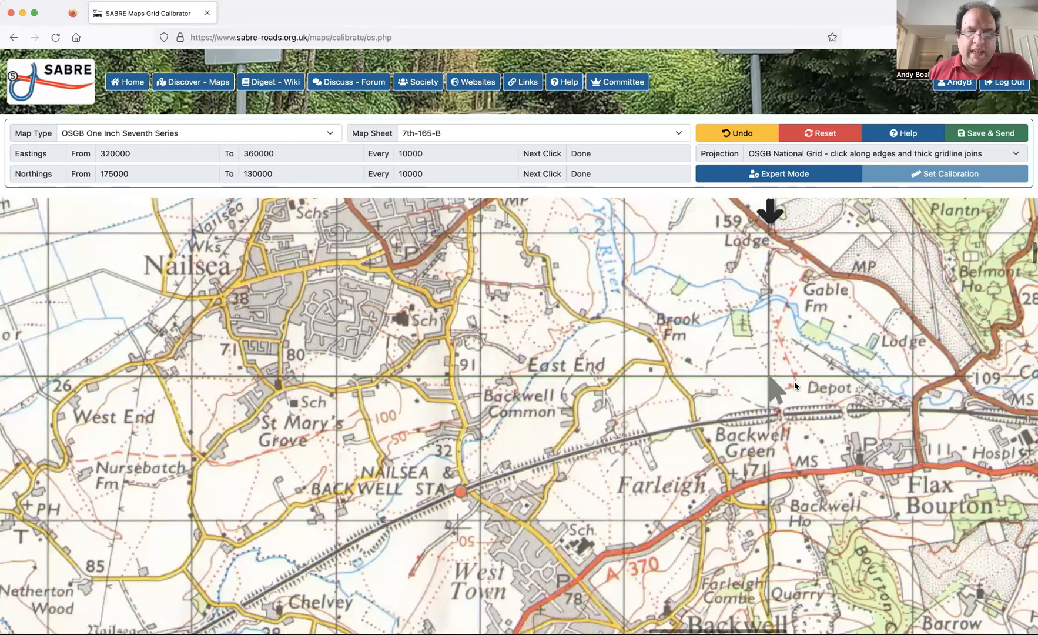
scroll(794, 385, left, 10)
scroll(795, 384, left, 15)
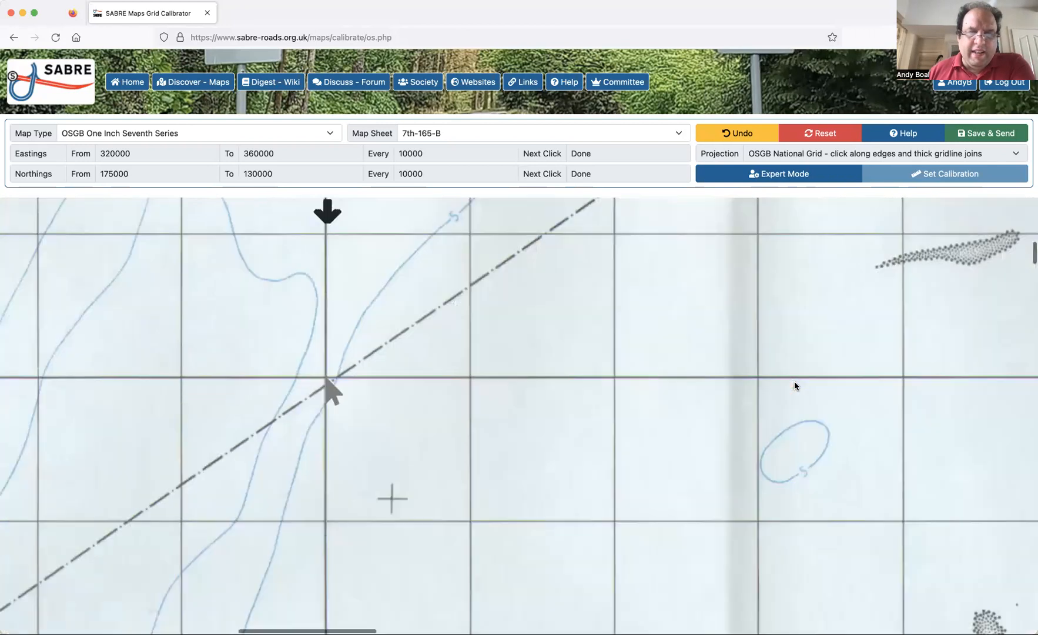
scroll(794, 386, left, 1)
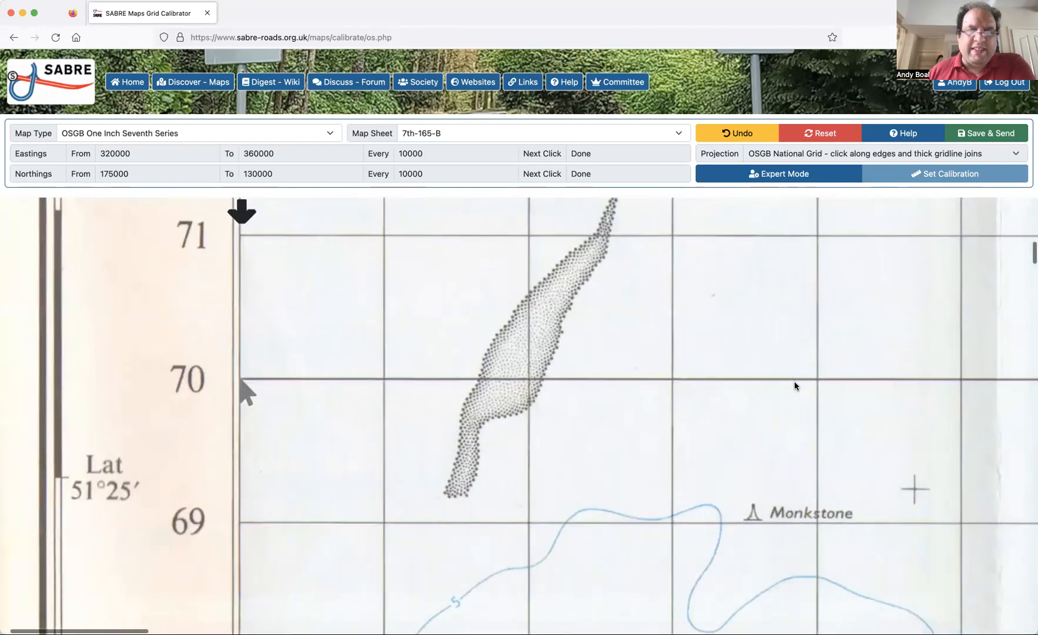
Check the points marked along the sheet's western edge, from northing 175000 down to the southwestern corner at 130000.
scroll(794, 386, up, 3)
scroll(794, 386, up, 10)
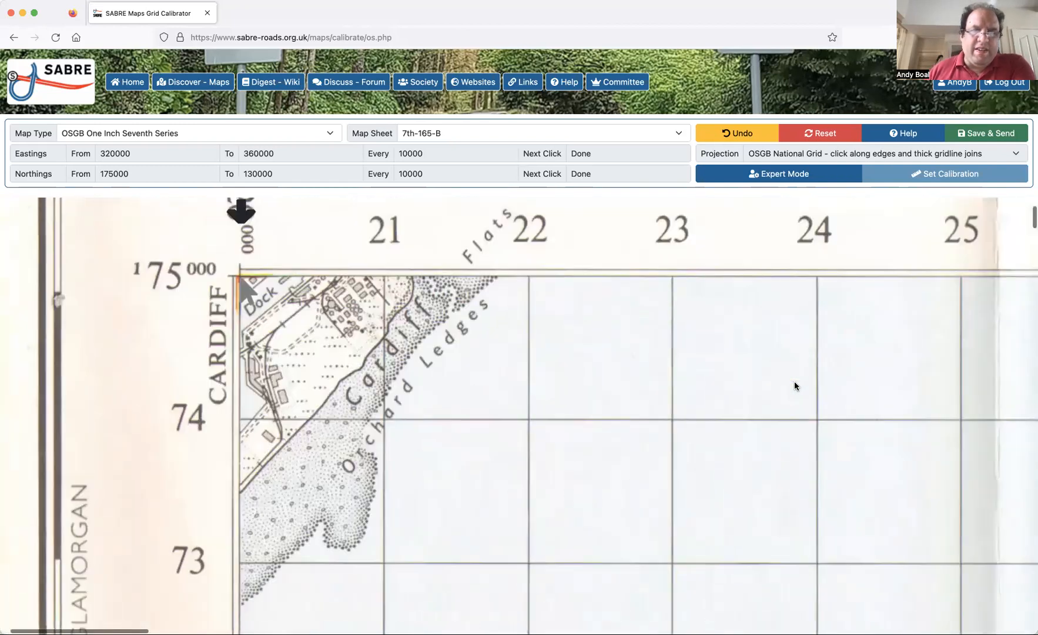
scroll(794, 385, down, 3)
scroll(794, 386, down, 20)
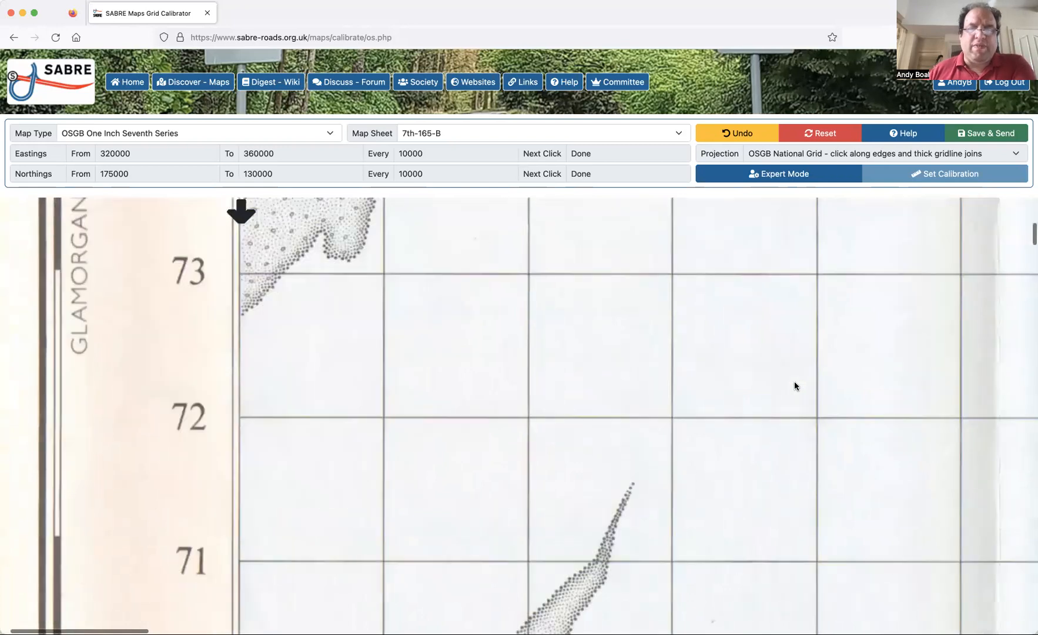
scroll(794, 386, down, 15)
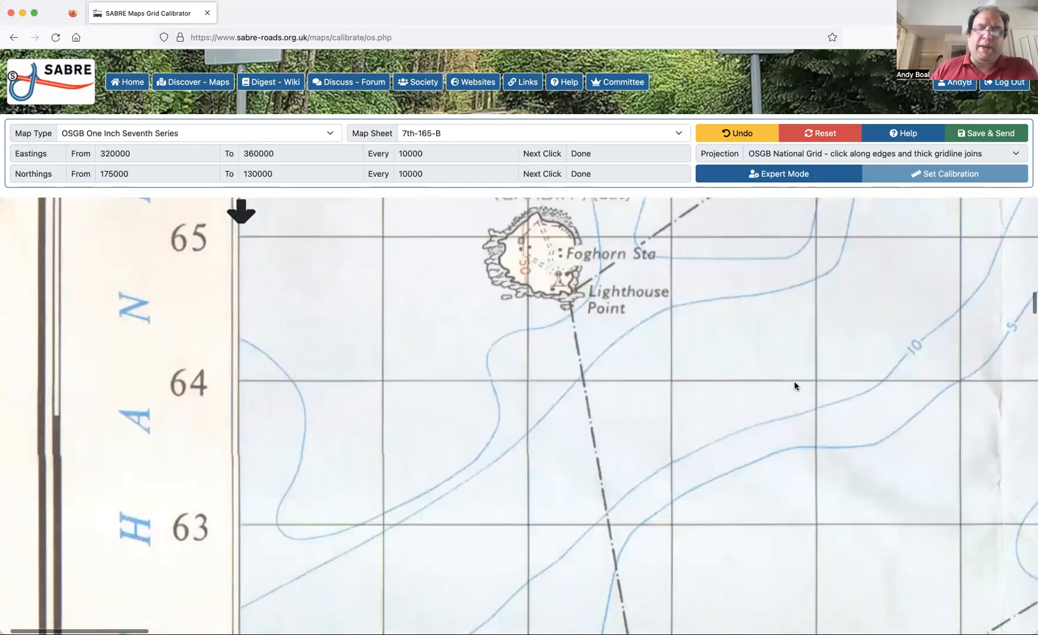
scroll(848, 530, down, 20)
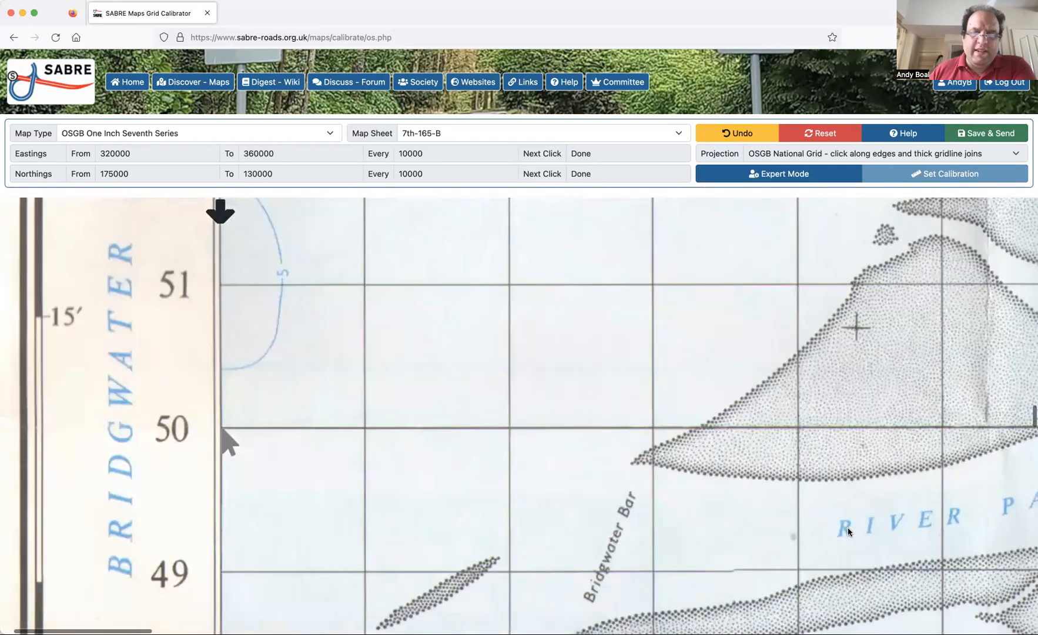
scroll(847, 530, down, 8)
scroll(848, 532, down, 10)
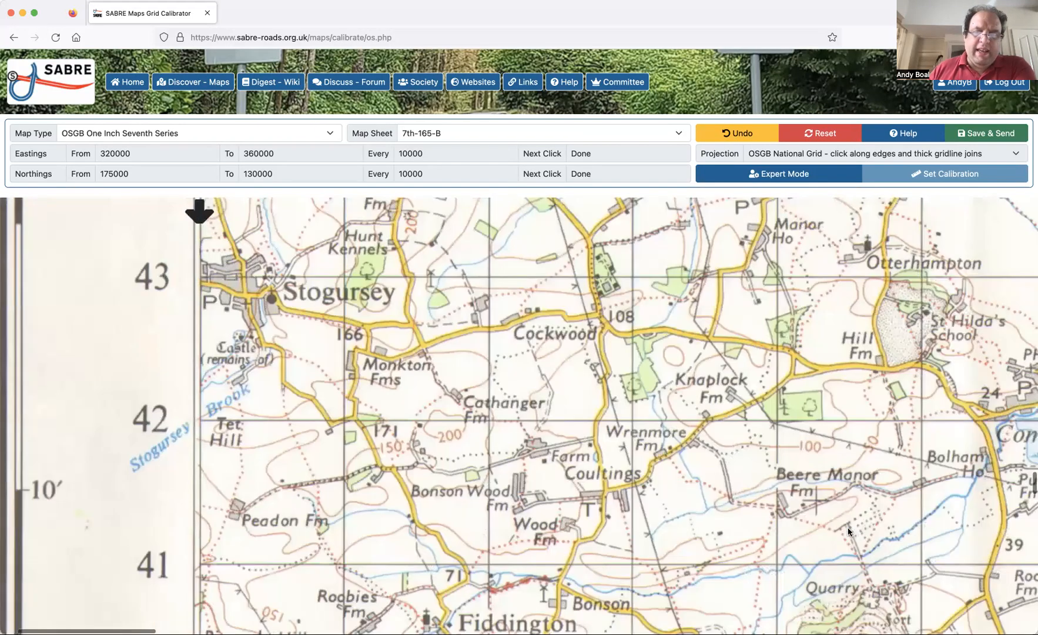
scroll(848, 531, down, 10)
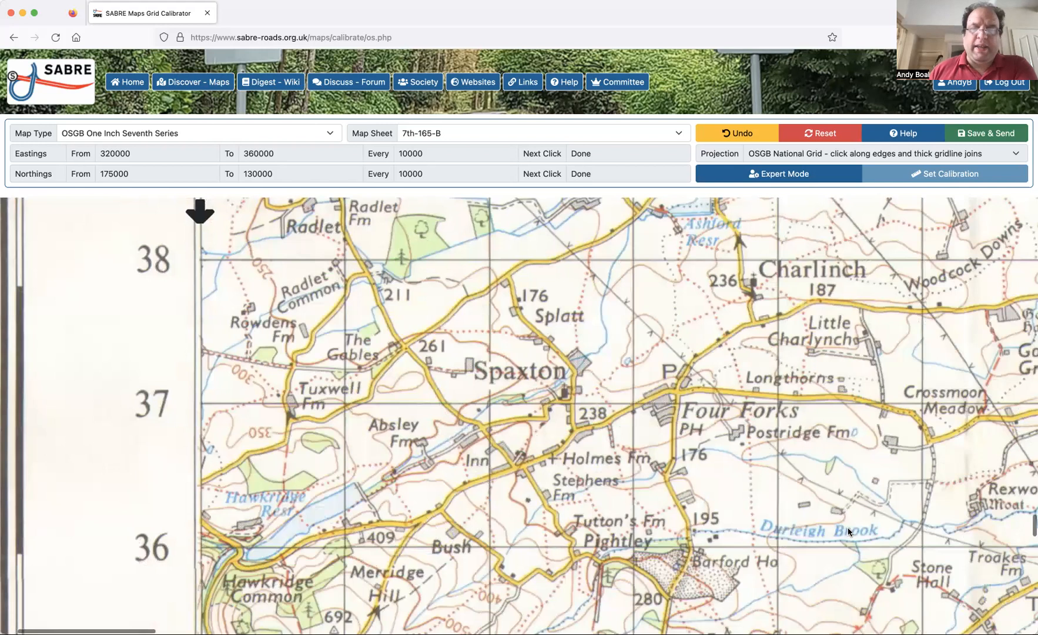
scroll(848, 531, down, 8)
scroll(848, 531, down, 12)
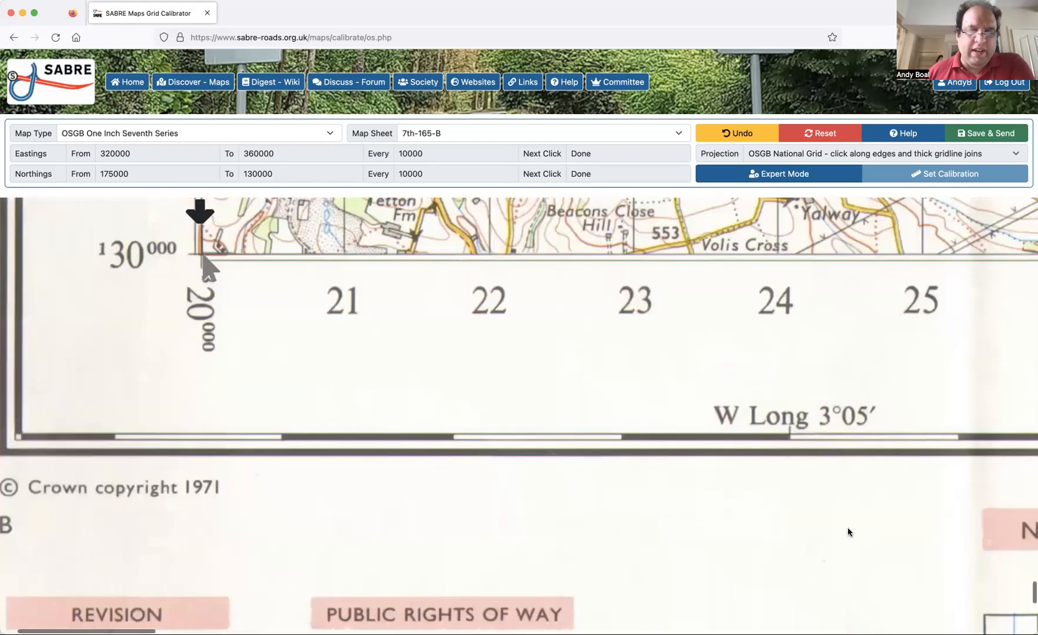
Examine the bottom margin of the sheet, including the revision notes, adjoining sheets diagram and grid reference instructions.
scroll(848, 531, left, 3)
scroll(847, 532, down, 2)
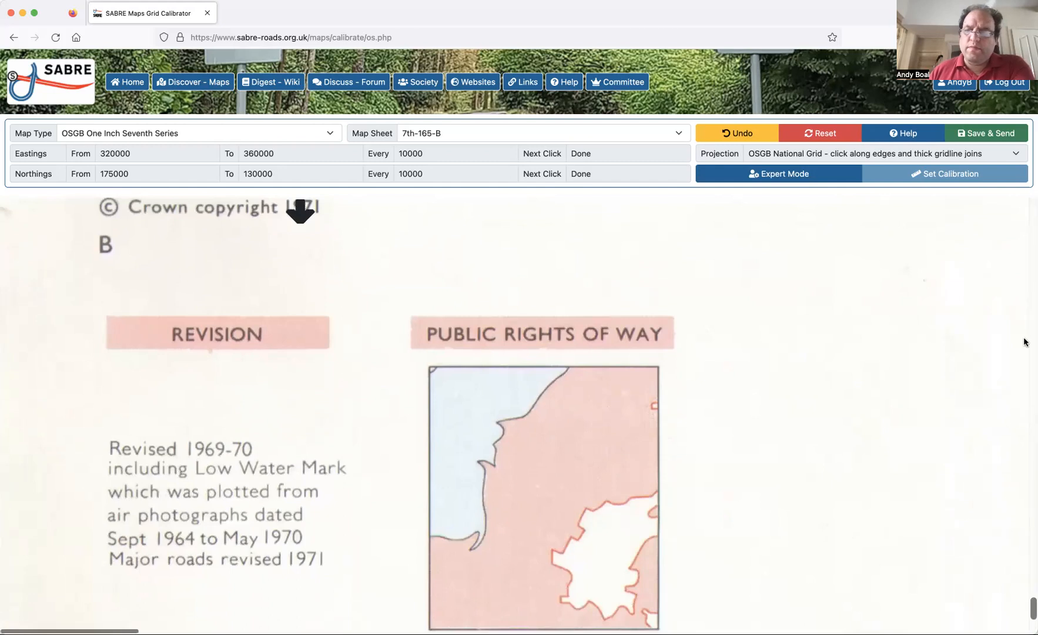
scroll(891, 389, right, 5)
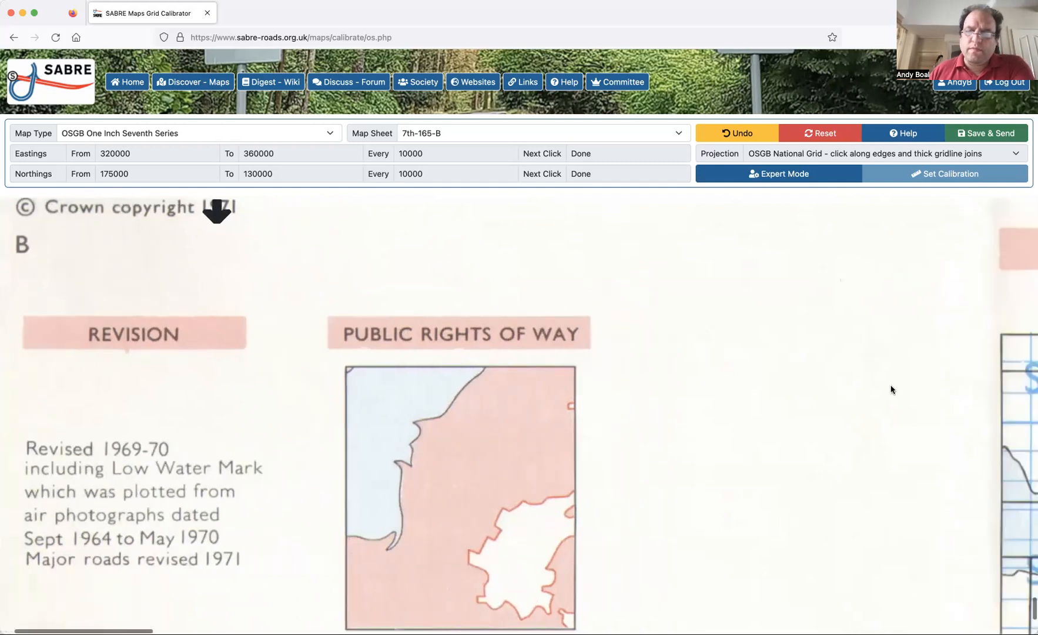
scroll(891, 389, down, 5)
scroll(891, 389, right, 5)
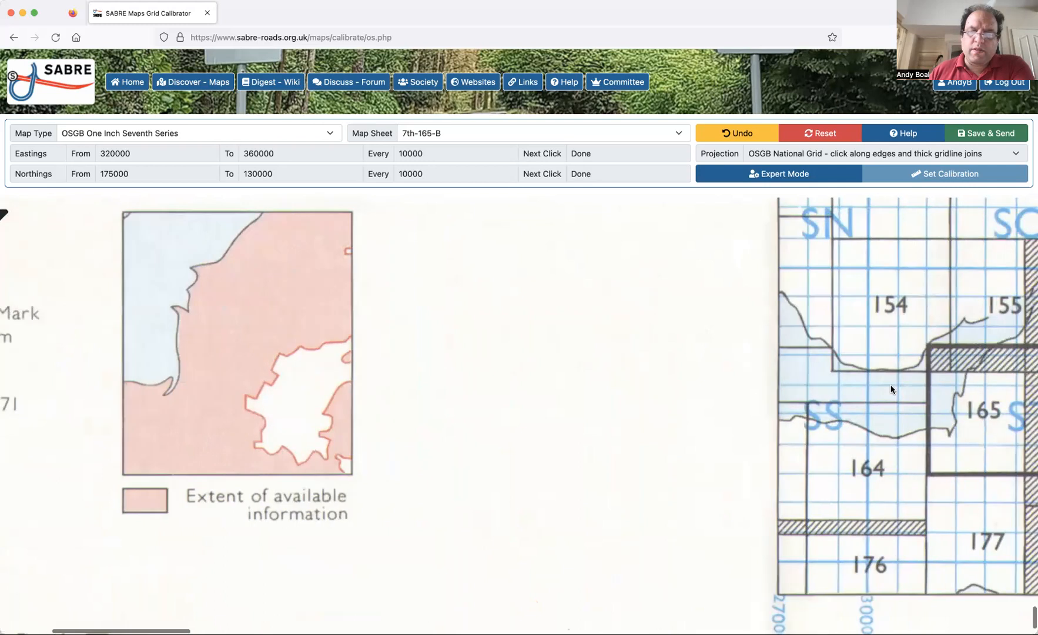
scroll(891, 389, right, 3)
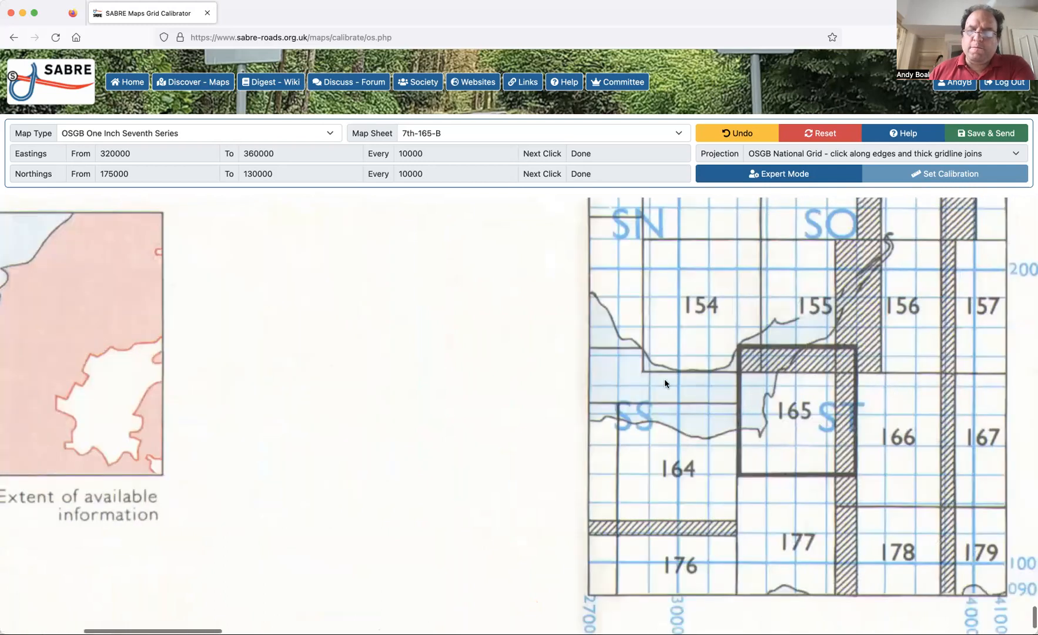
scroll(472, 381, right, 10)
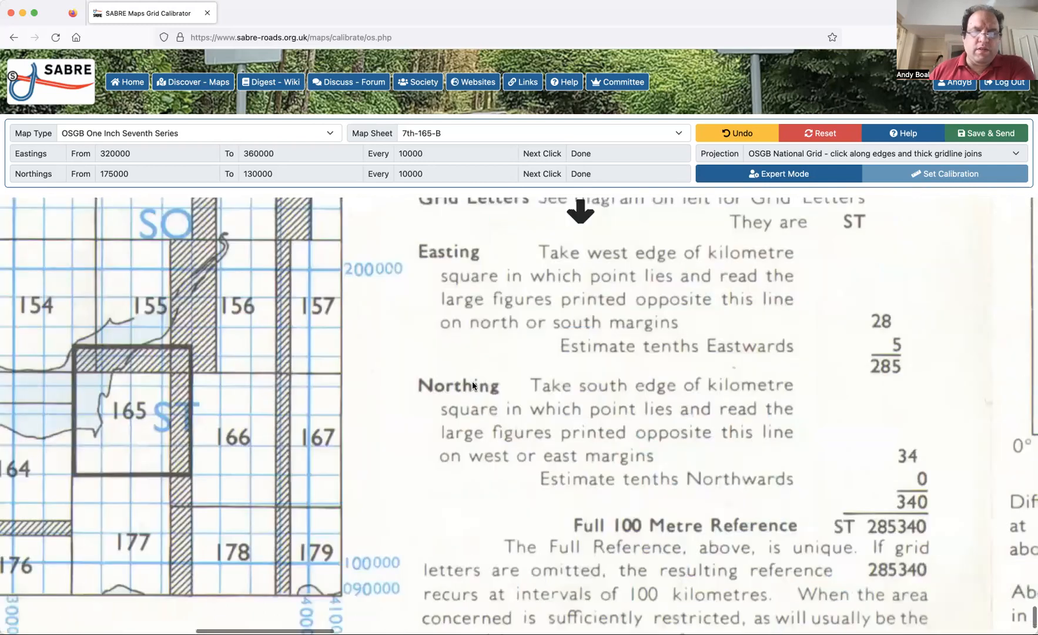
Examine the rest of the sheet's bottom margin, from the grid reference example and north notes through the symbol legends to the sheet number.
scroll(472, 381, left, 3)
scroll(473, 386, right, 4)
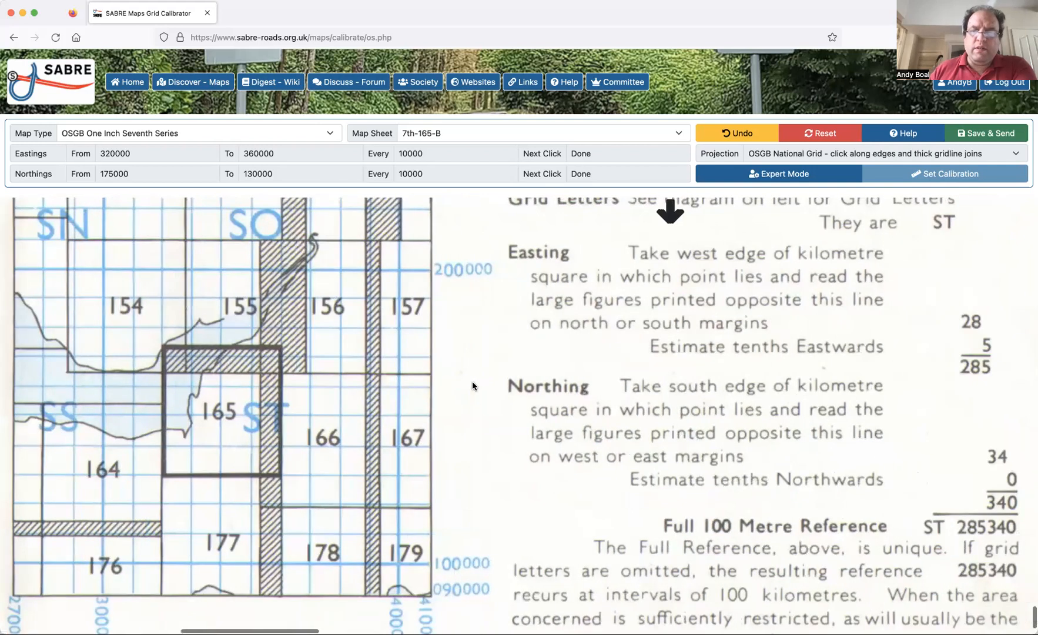
scroll(472, 381, right, 5)
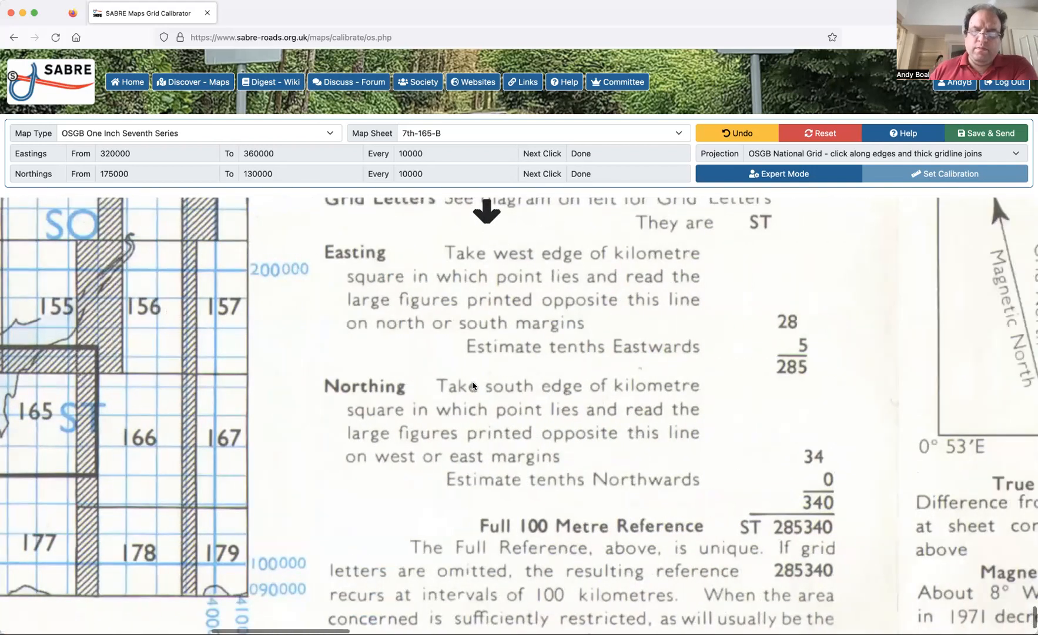
scroll(471, 381, right, 1)
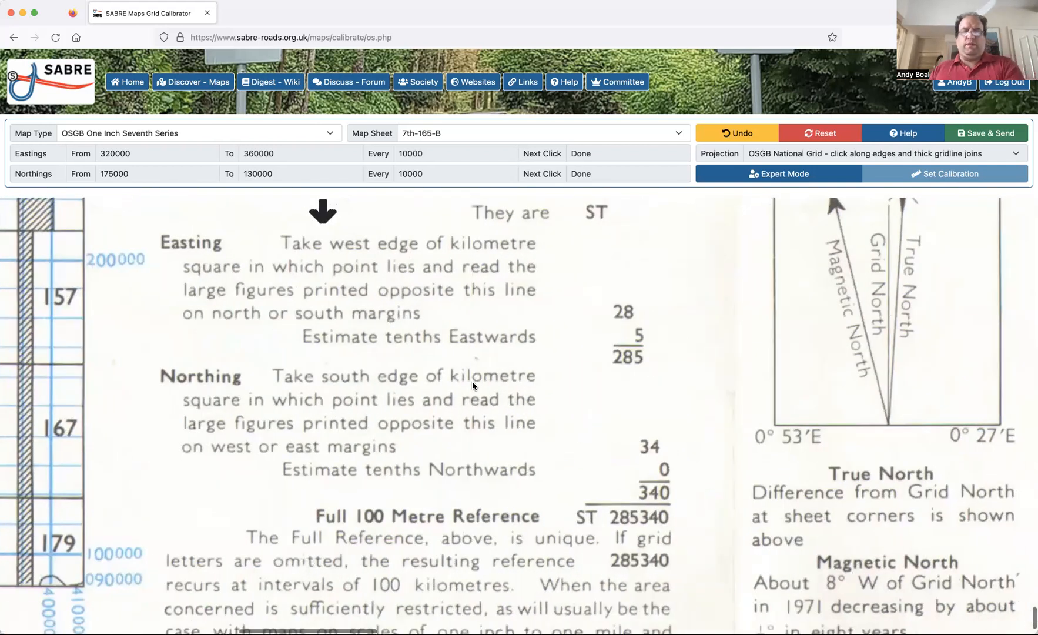
scroll(472, 380, down, 1)
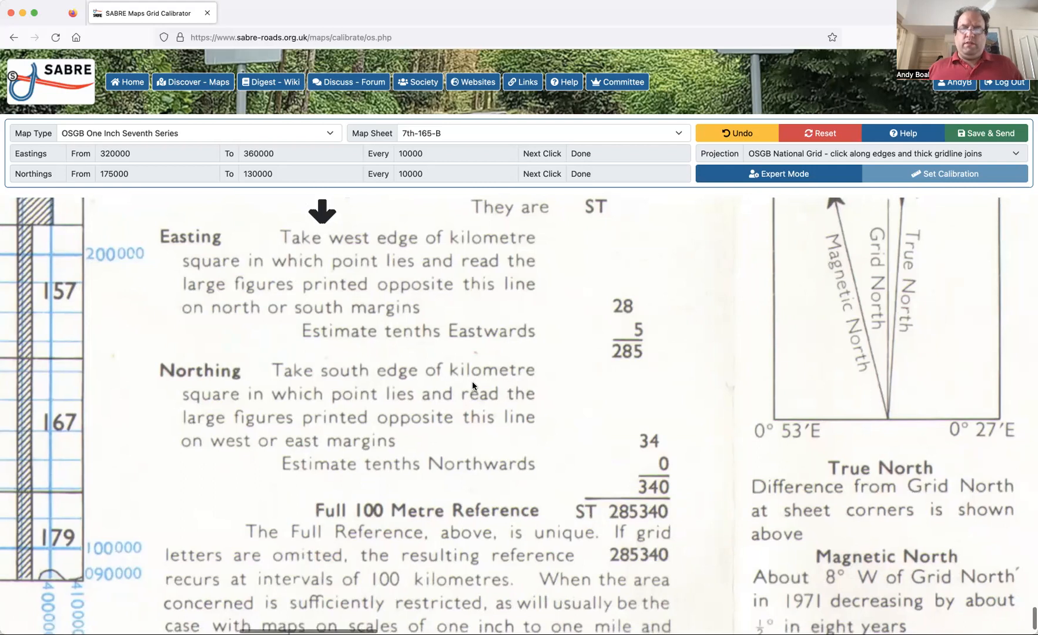
scroll(472, 381, right, 5)
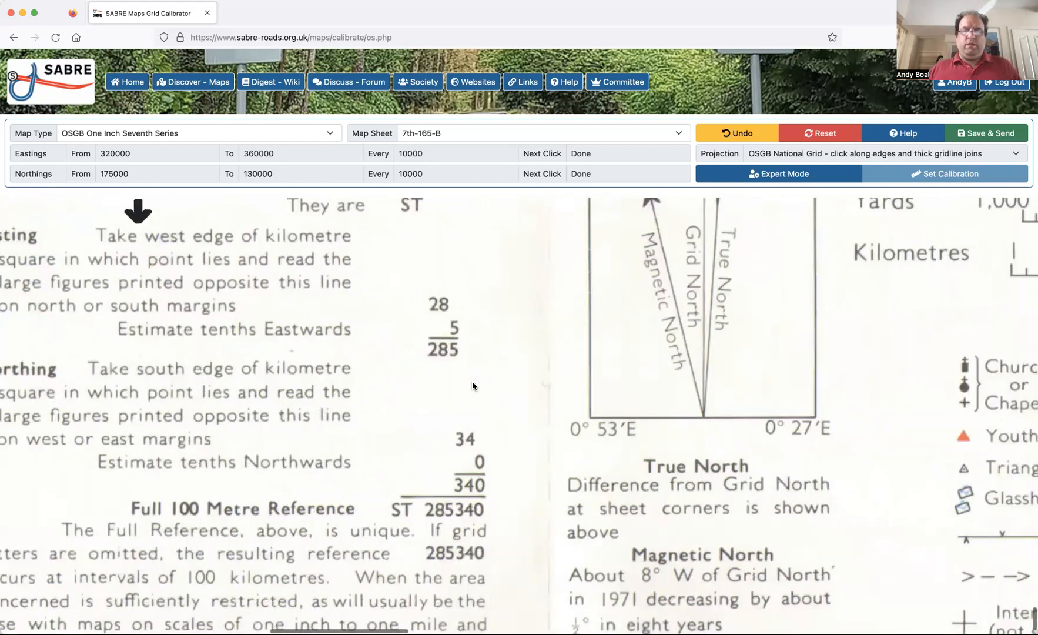
scroll(471, 380, down, 3)
scroll(471, 381, right, 2)
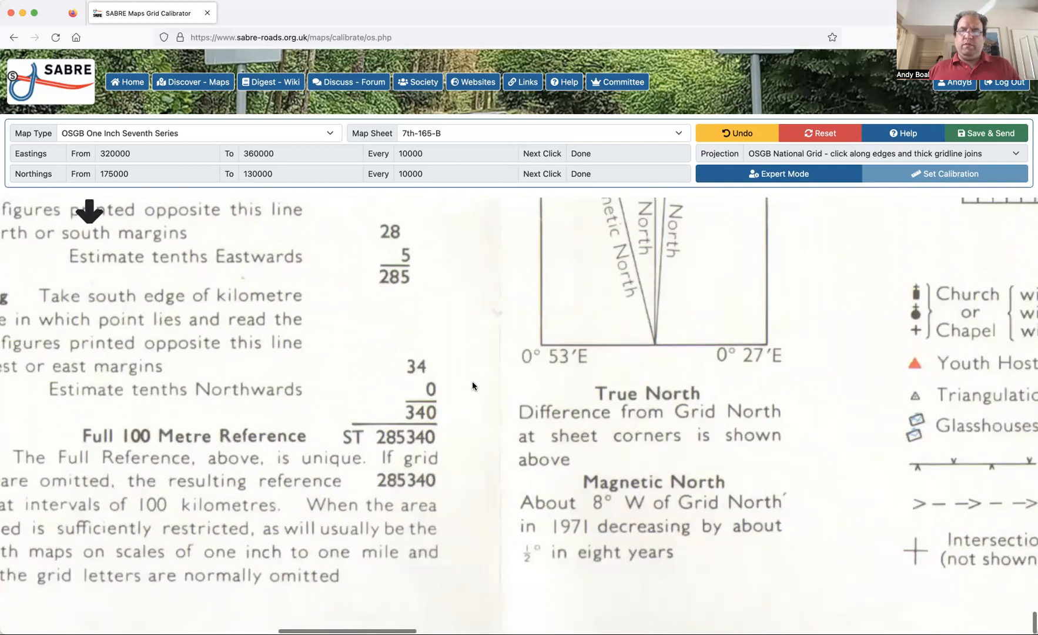
scroll(473, 382, right, 5)
scroll(440, 397, right, 15)
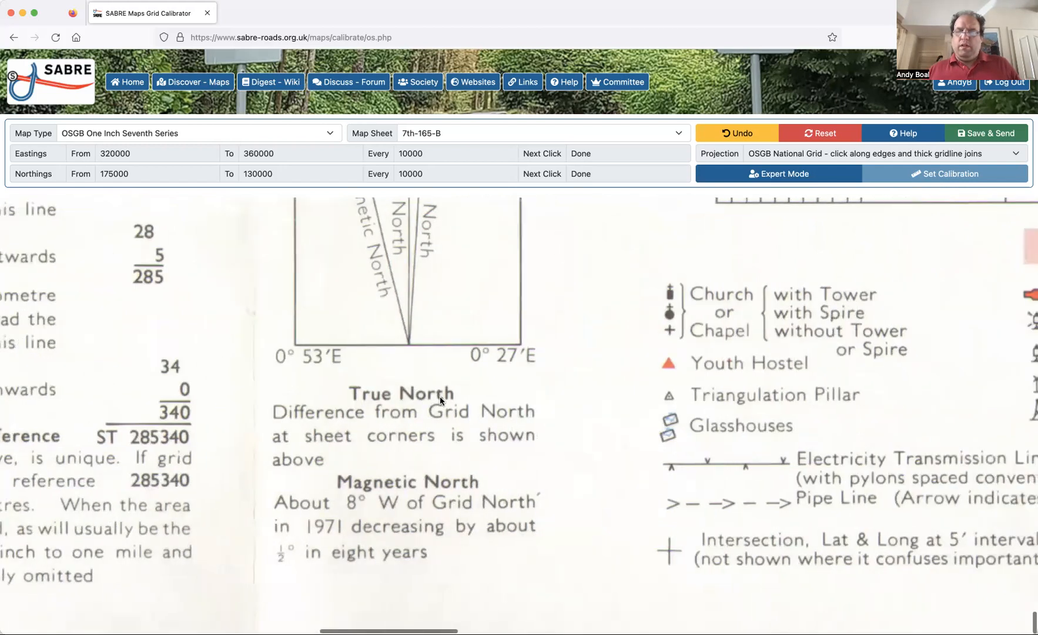
scroll(440, 399, right, 18)
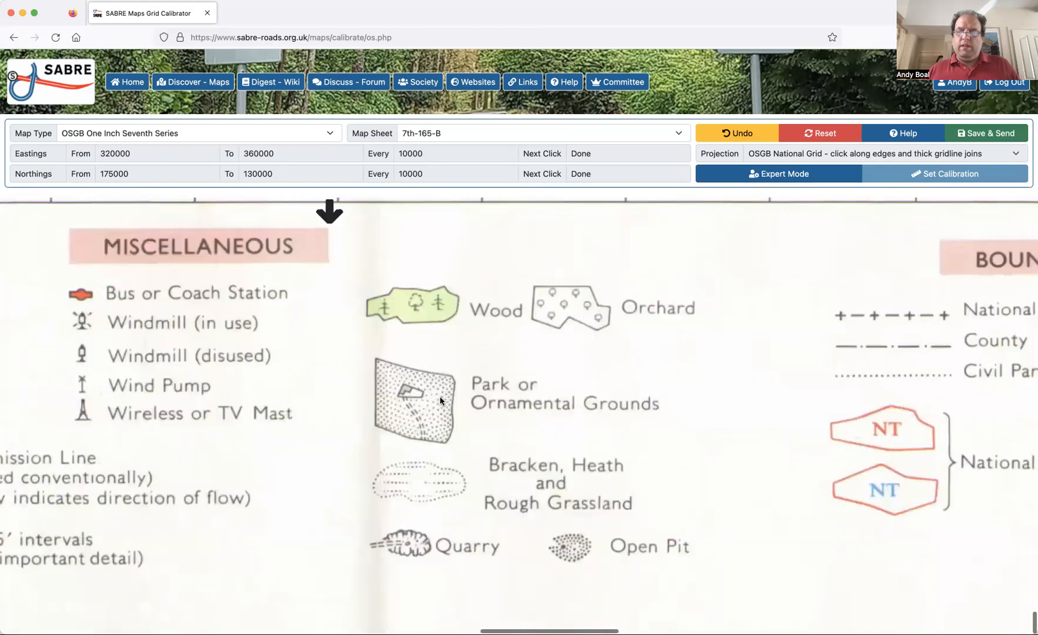
scroll(440, 398, right, 20)
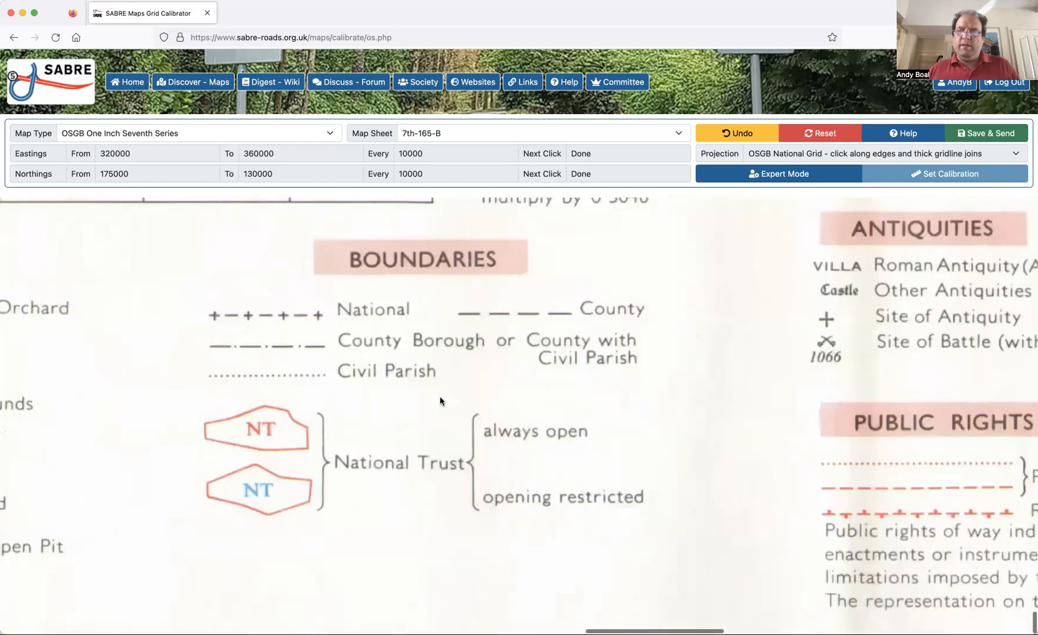
scroll(439, 398, right, 17)
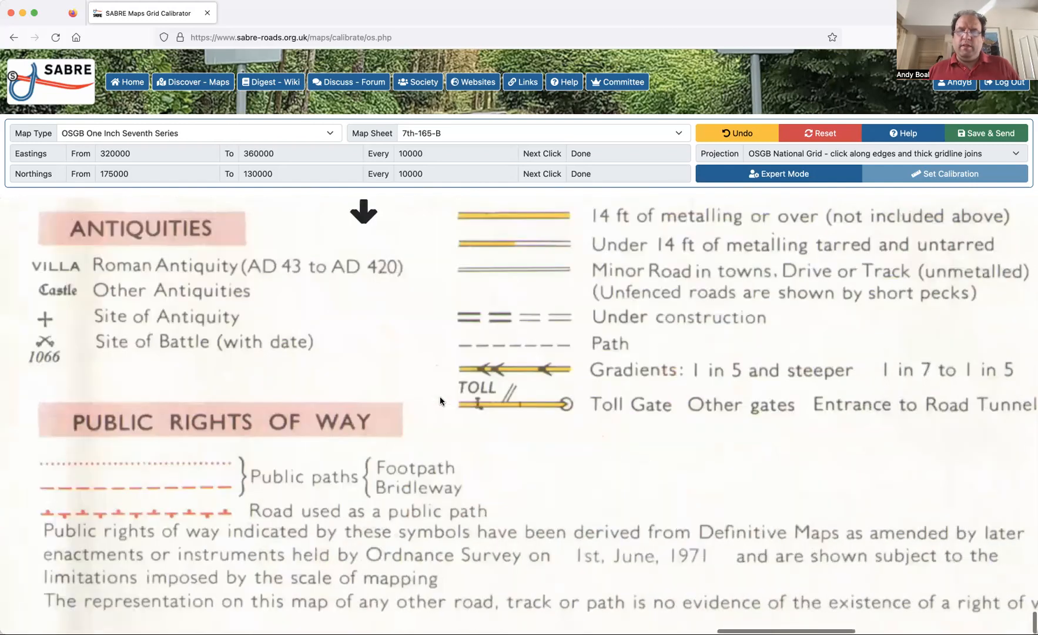
scroll(439, 396, right, 14)
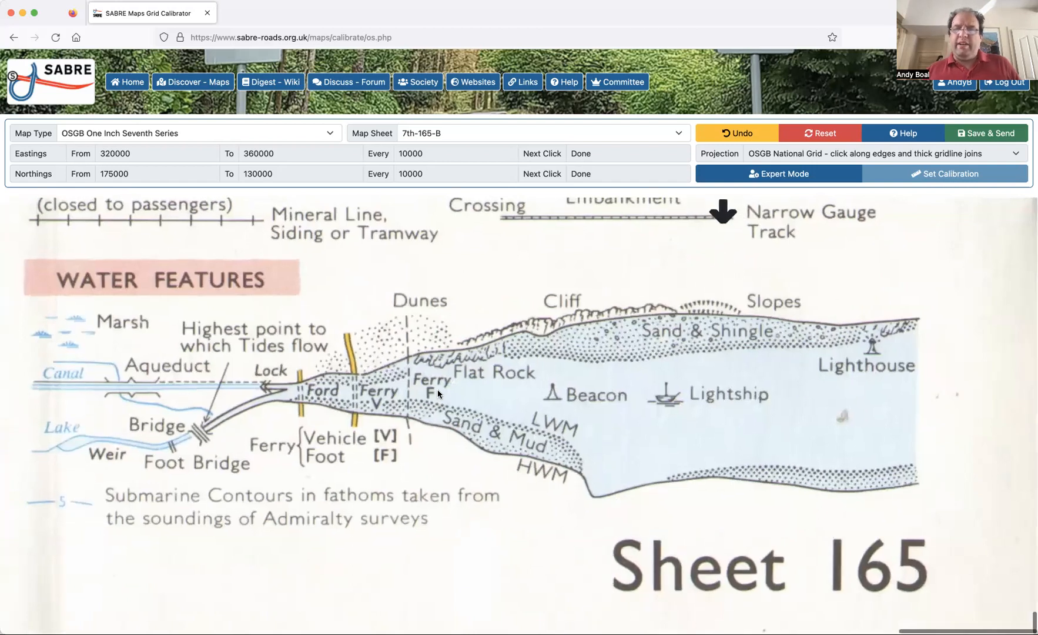
Save and send the calibration of sheet 7th-165-B, and choose to try another sheet.
scroll(437, 394, up, 4)
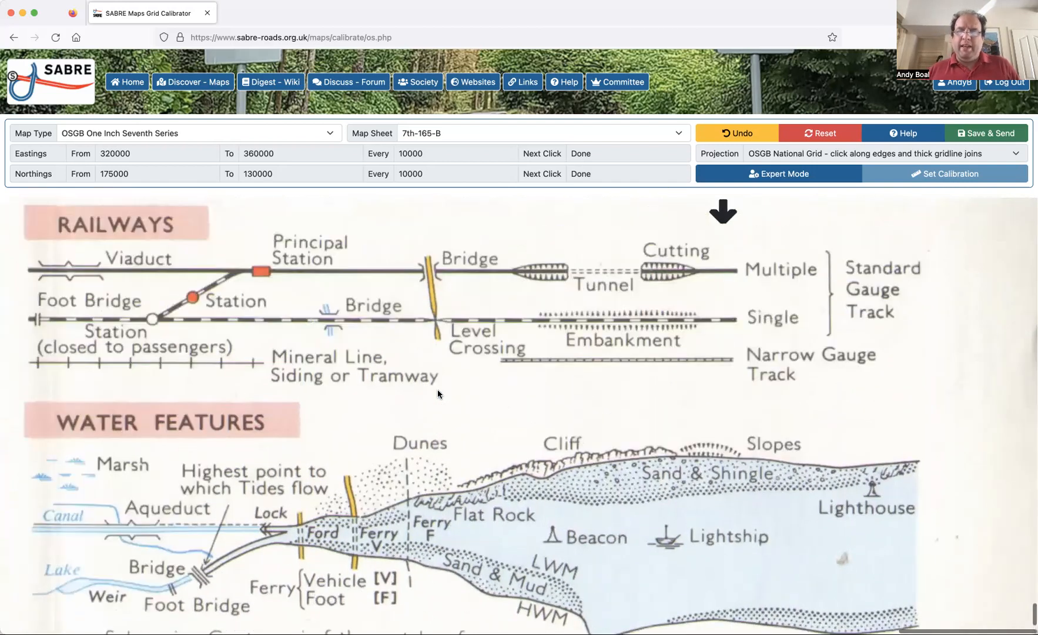
click(989, 133)
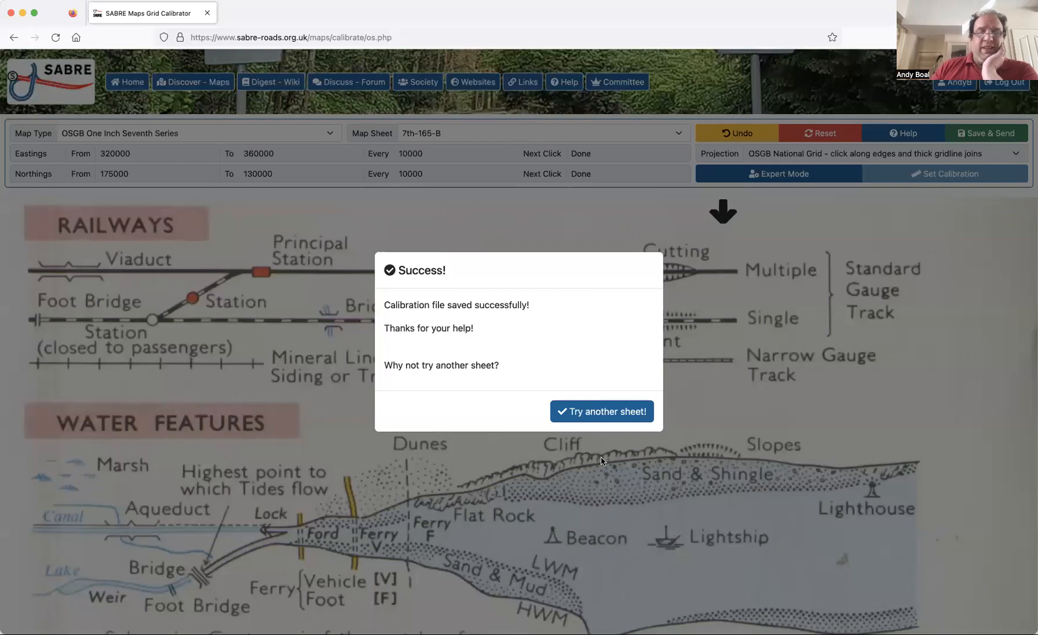
click(600, 412)
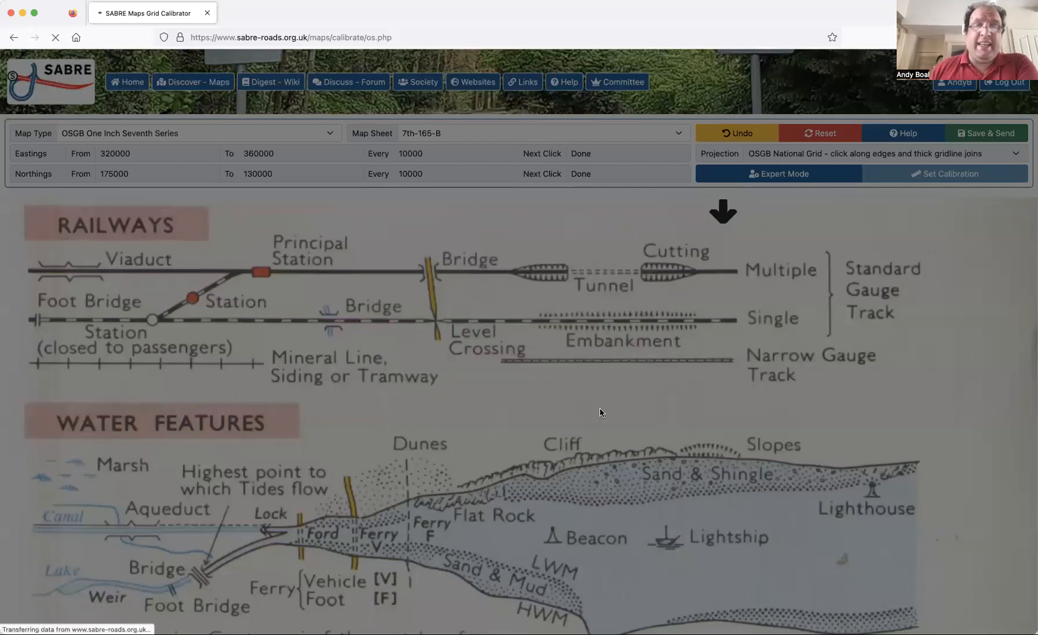
click(288, 140)
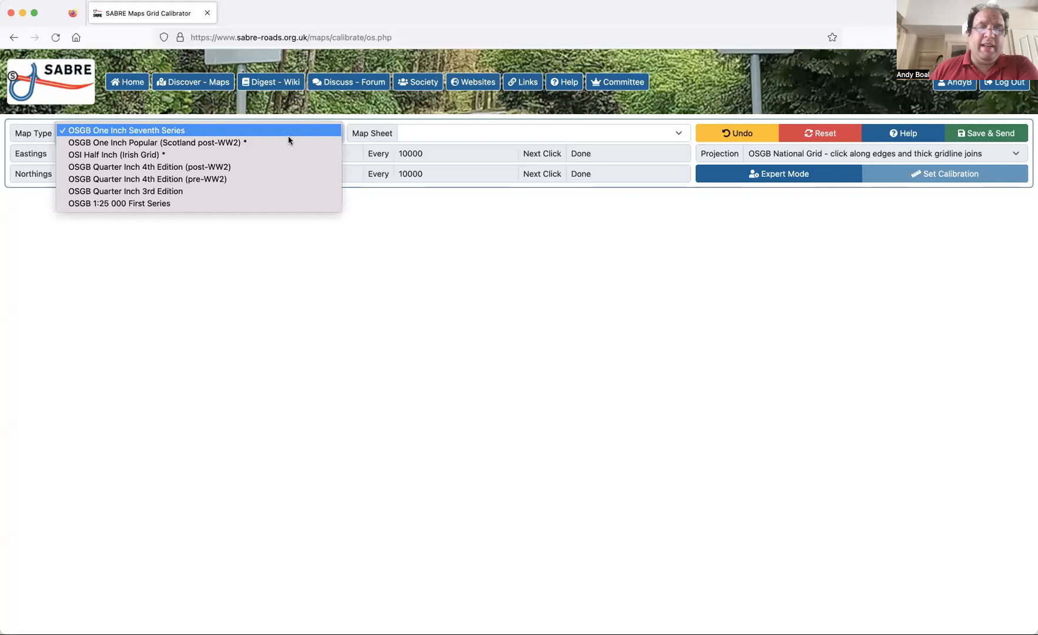
click(419, 135)
click(419, 137)
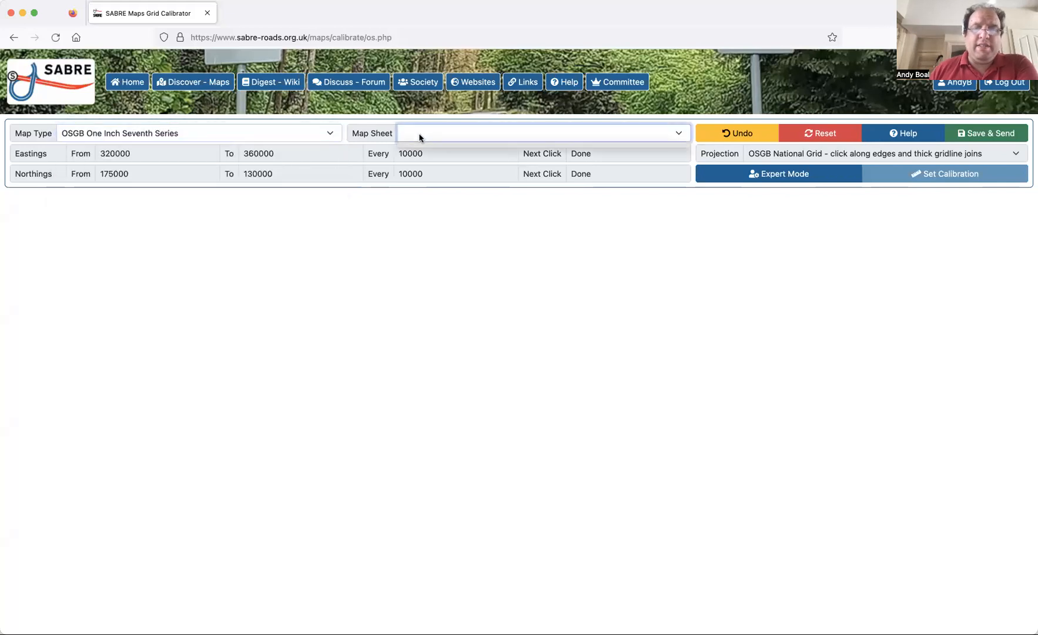
click(294, 134)
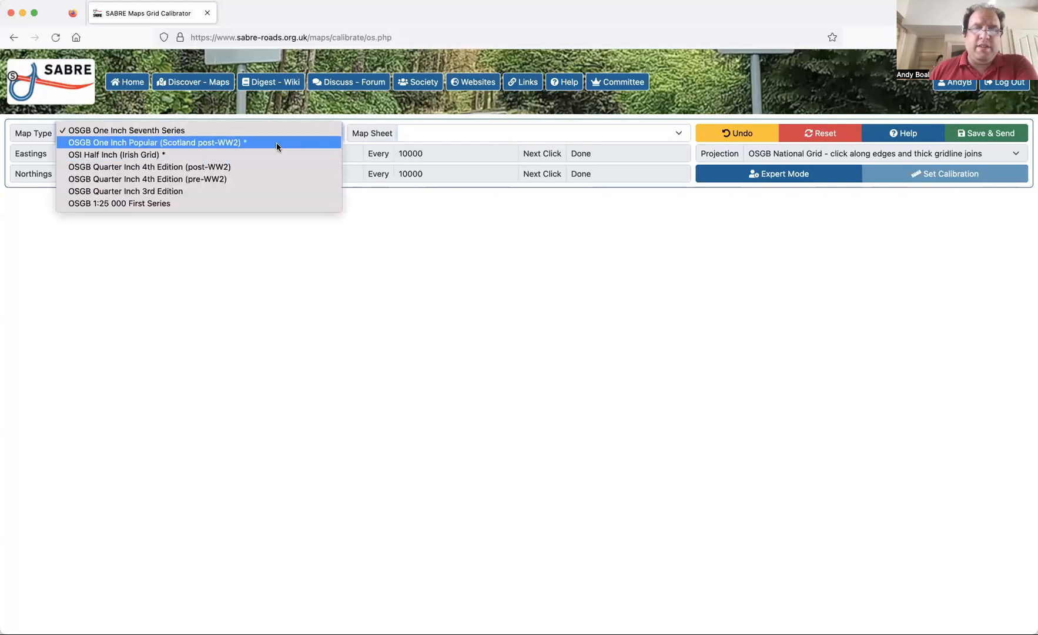
click(420, 134)
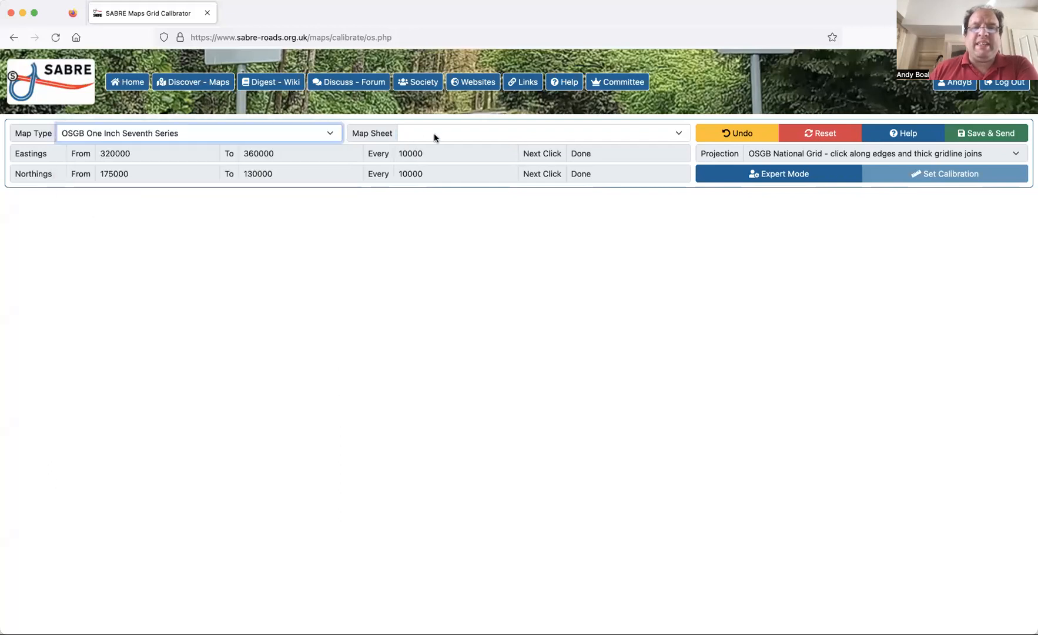
Choose the OSGB Quarter Inch 4th Edition (post-WW2) map type and load sheet QI-4-s04b-2019.
click(301, 132)
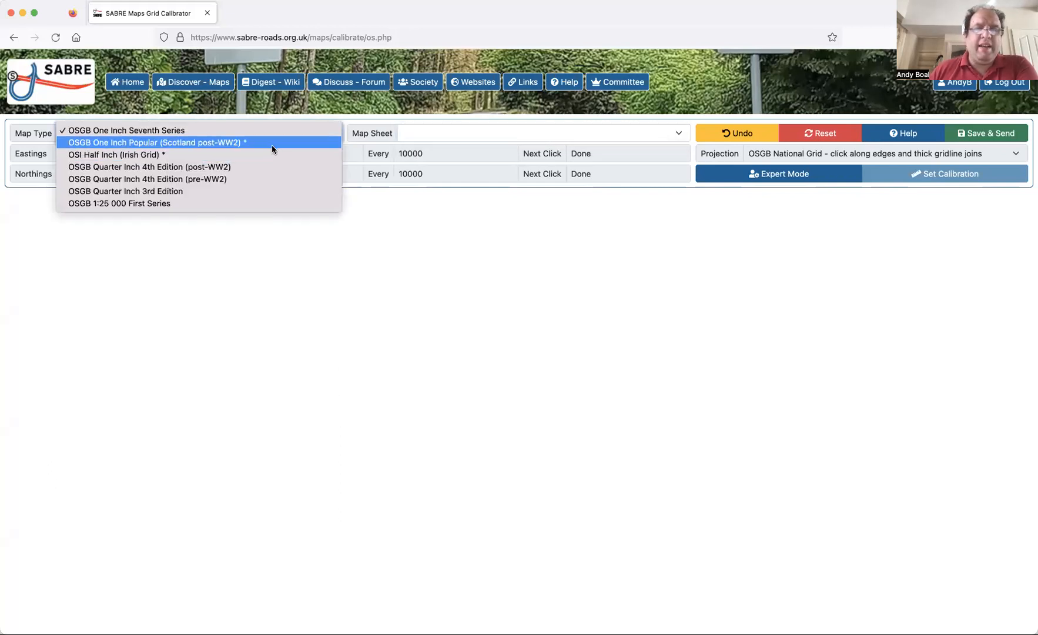
click(494, 135)
click(475, 149)
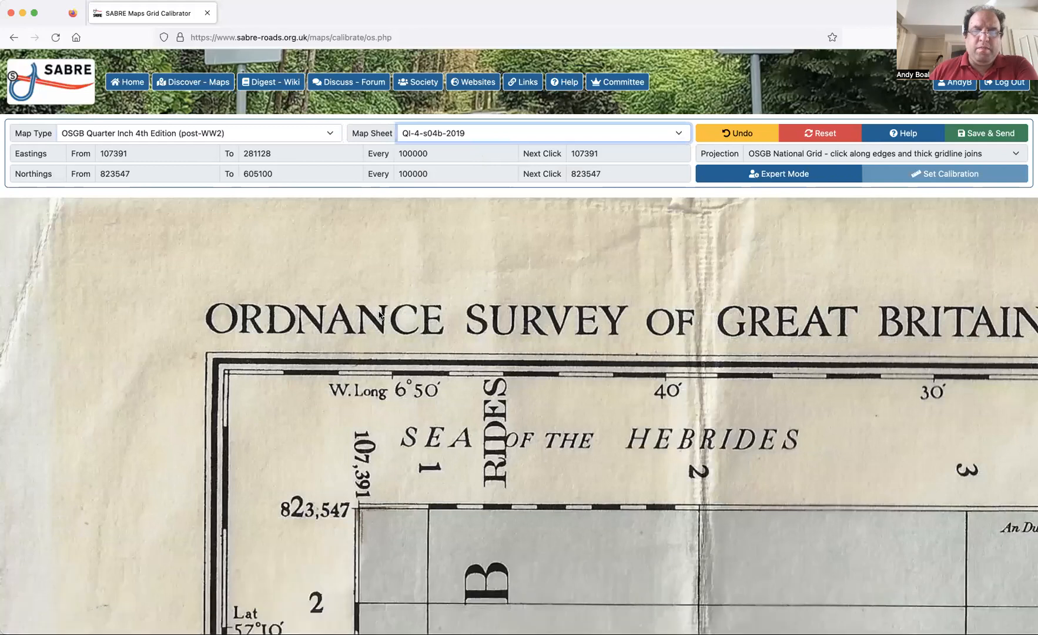
Examine the sheet's northwestern corner coordinates and the gridline labels along its northern edge as far as the thick line labelled 20.
scroll(379, 316, down, 5)
scroll(379, 315, down, 2)
scroll(379, 316, right, 2)
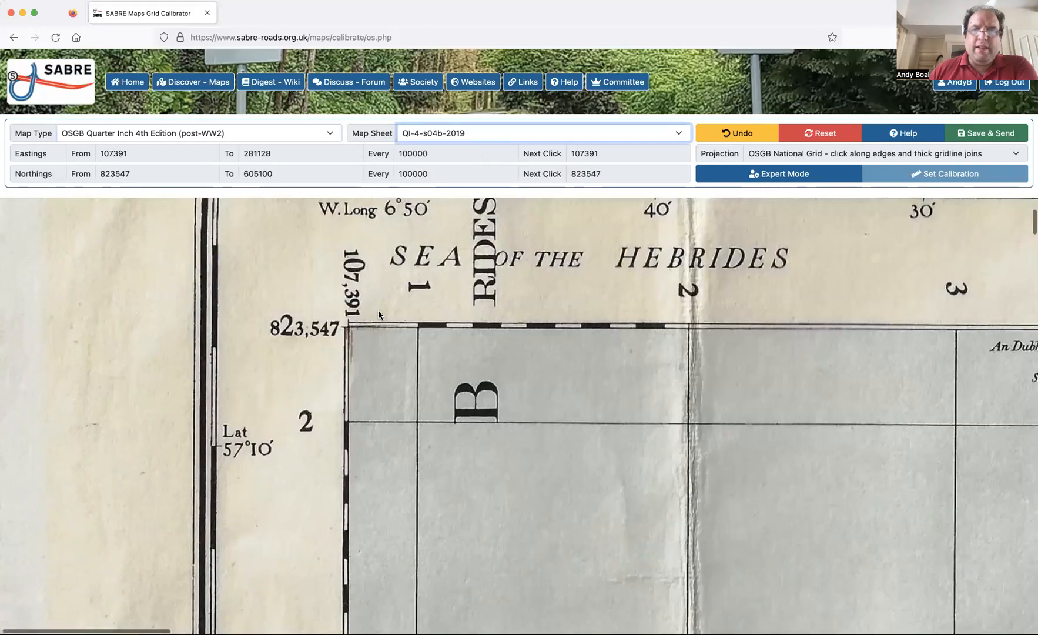
scroll(379, 315, right, 3)
scroll(379, 315, up, 1)
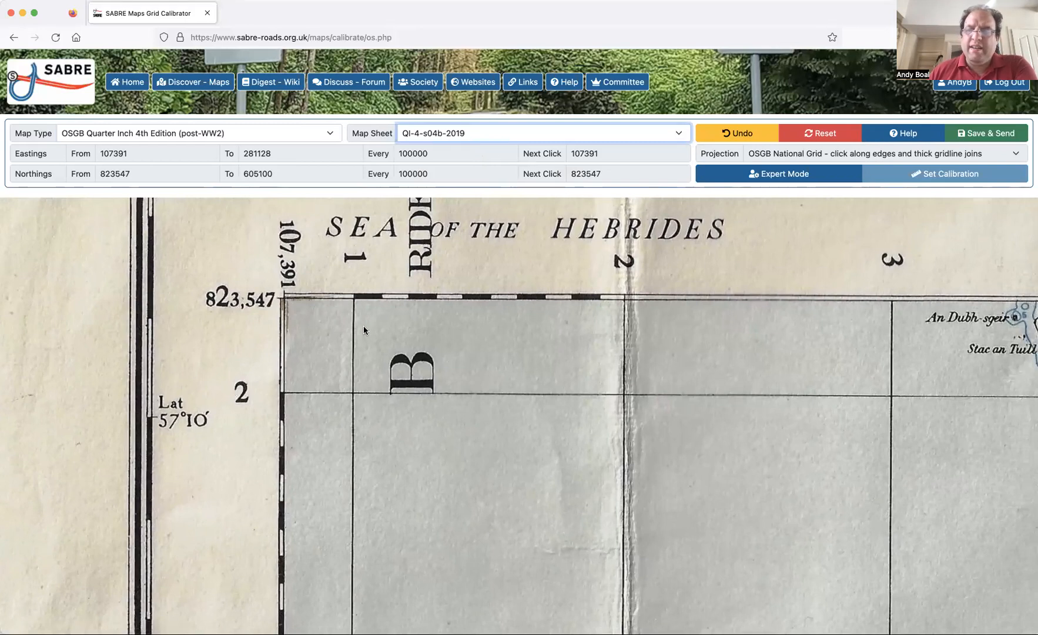
scroll(364, 329, right, 5)
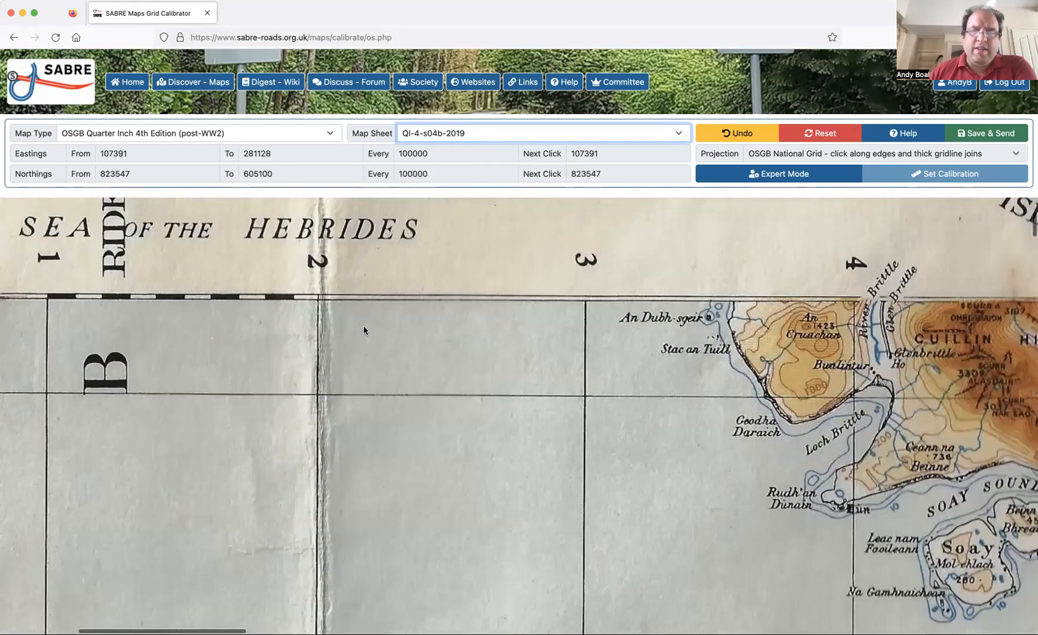
scroll(363, 330, left, 5)
scroll(363, 329, right, 3)
scroll(363, 330, right, 10)
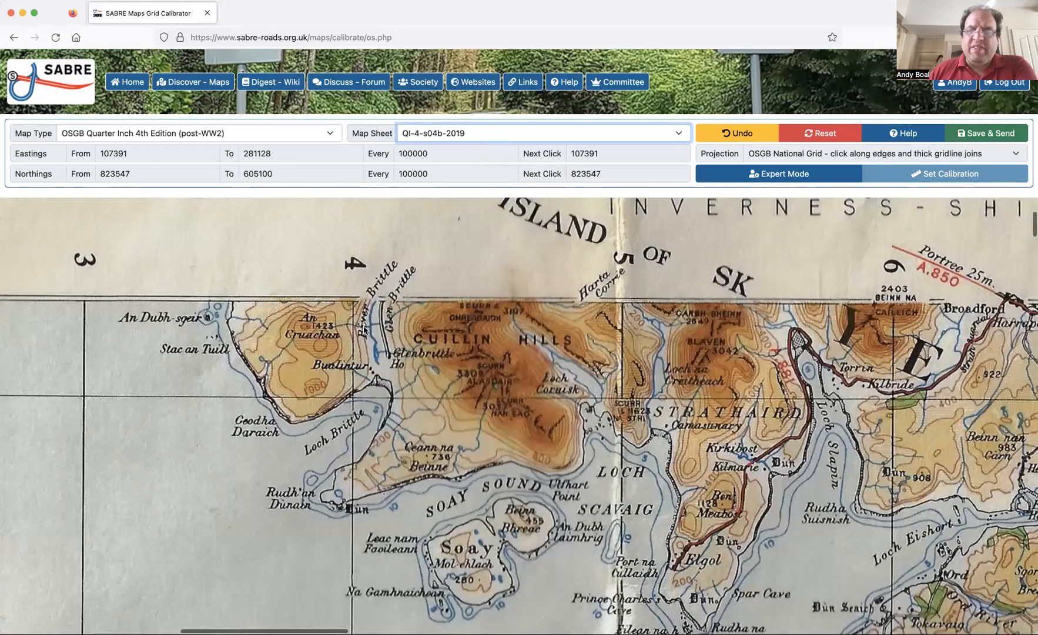
scroll(364, 329, right, 15)
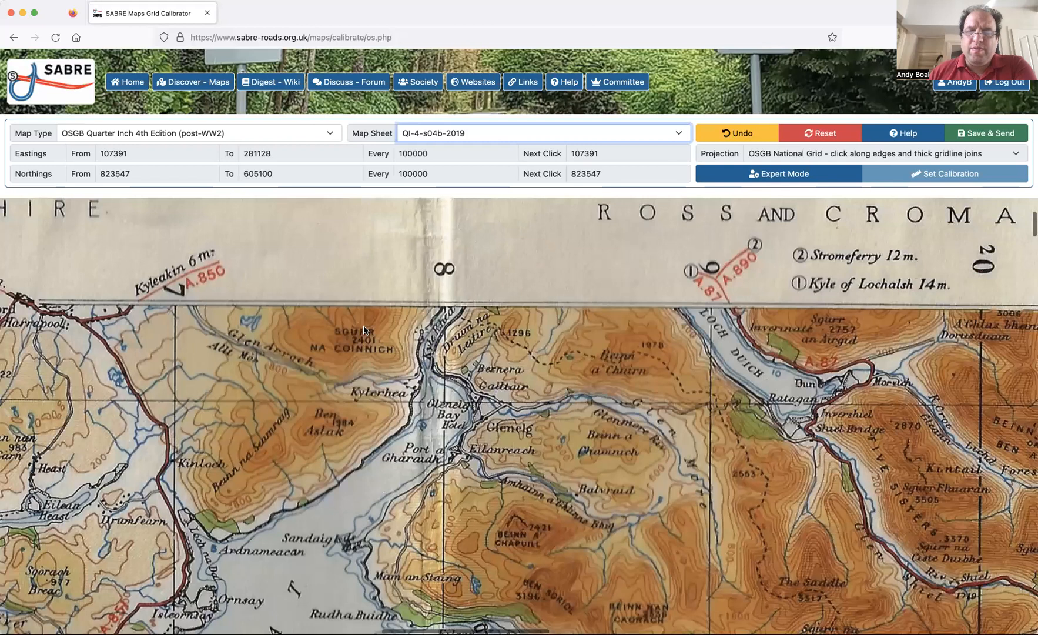
scroll(363, 330, right, 7)
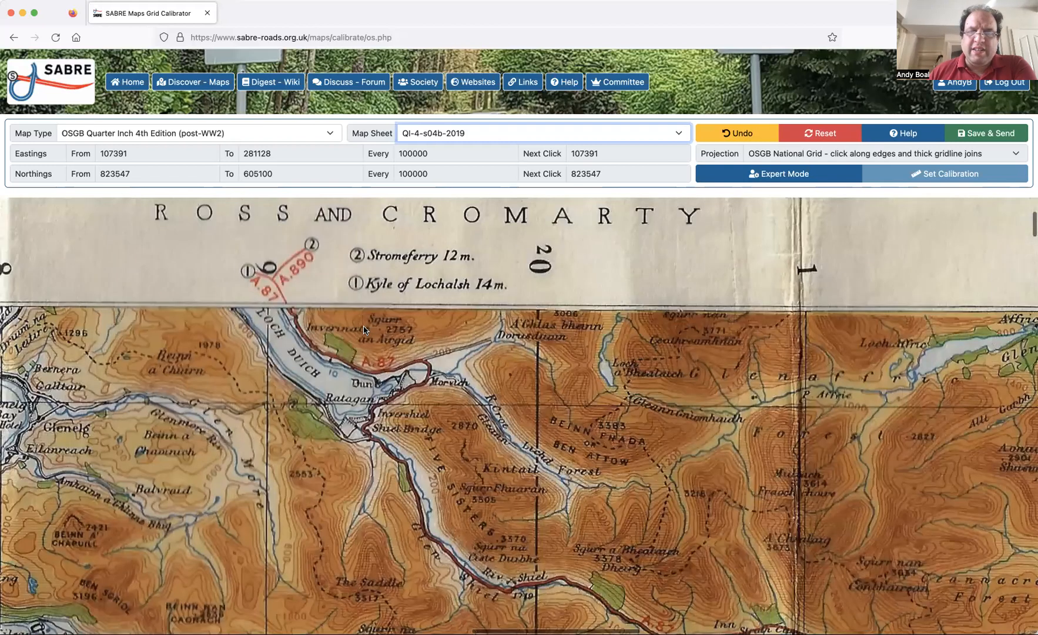
Recheck the northern edge from the northwestern corner, following the numbered gridlines past the thick line 20 to the Loch Ness area.
scroll(363, 330, left, 20)
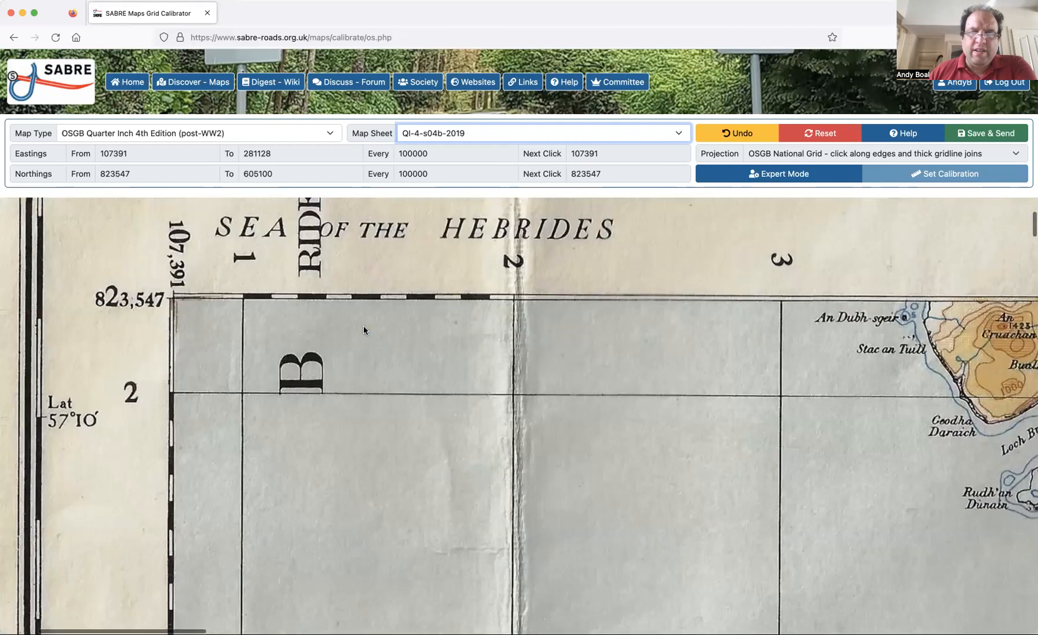
scroll(364, 329, left, 2)
scroll(363, 330, right, 9)
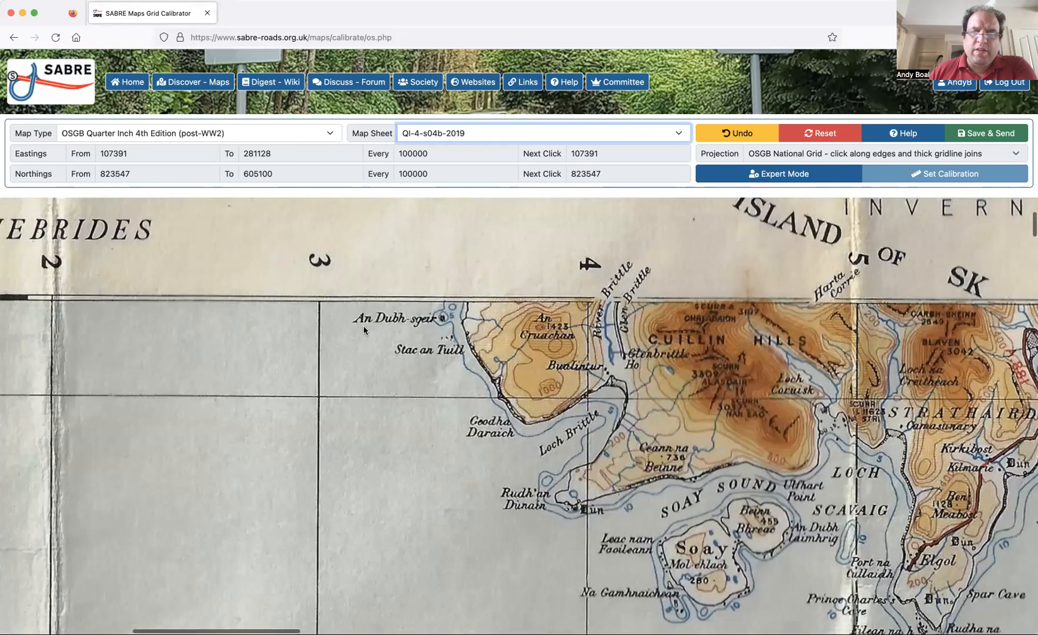
scroll(363, 327, right, 15)
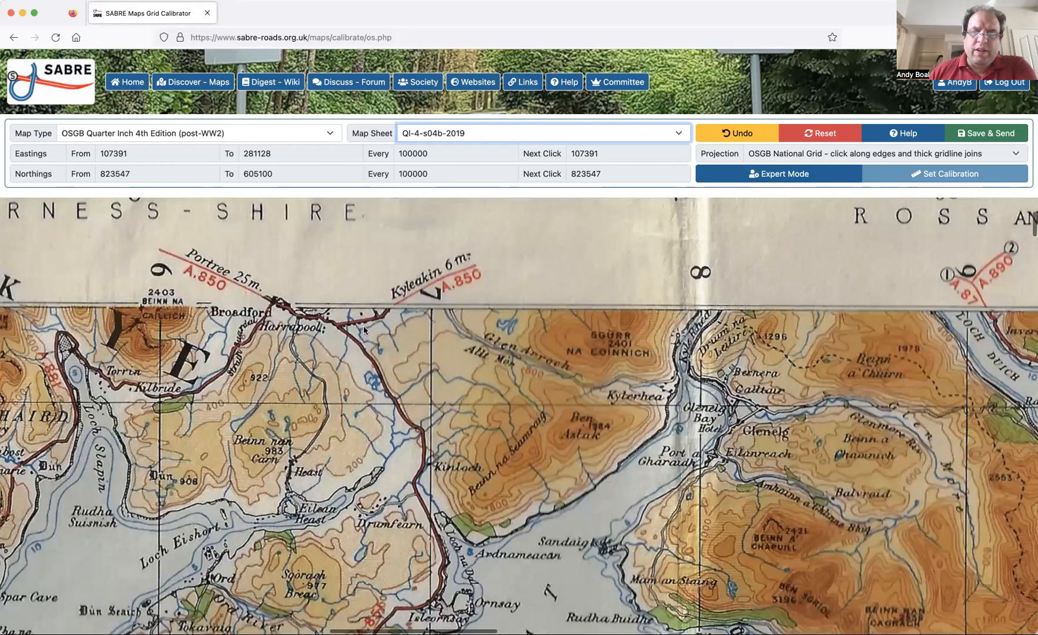
scroll(363, 328, right, 14)
scroll(363, 329, right, 5)
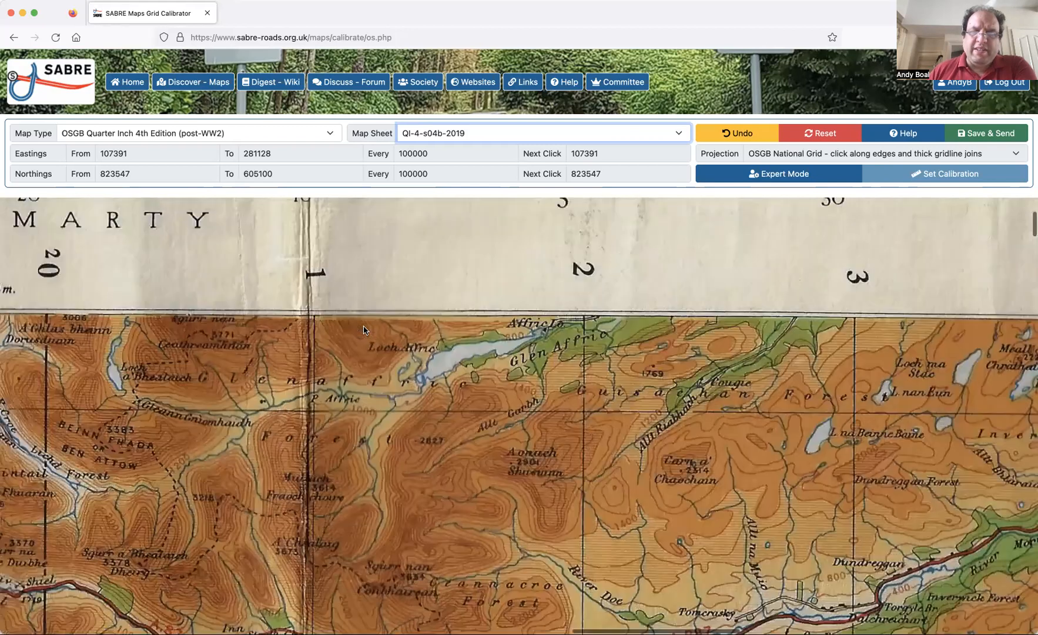
scroll(363, 330, left, 2)
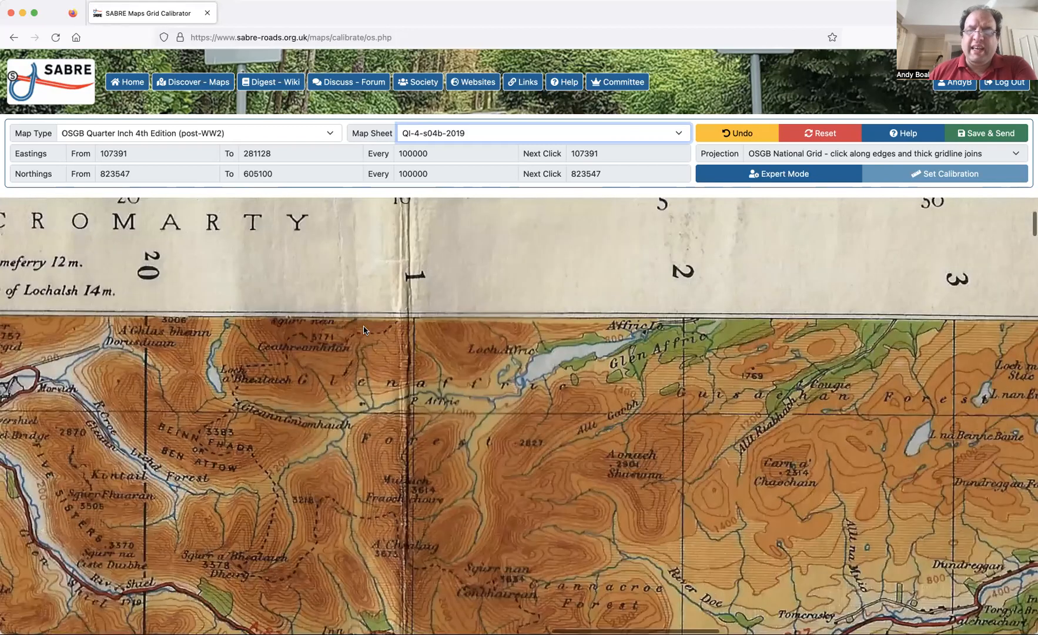
scroll(363, 329, right, 18)
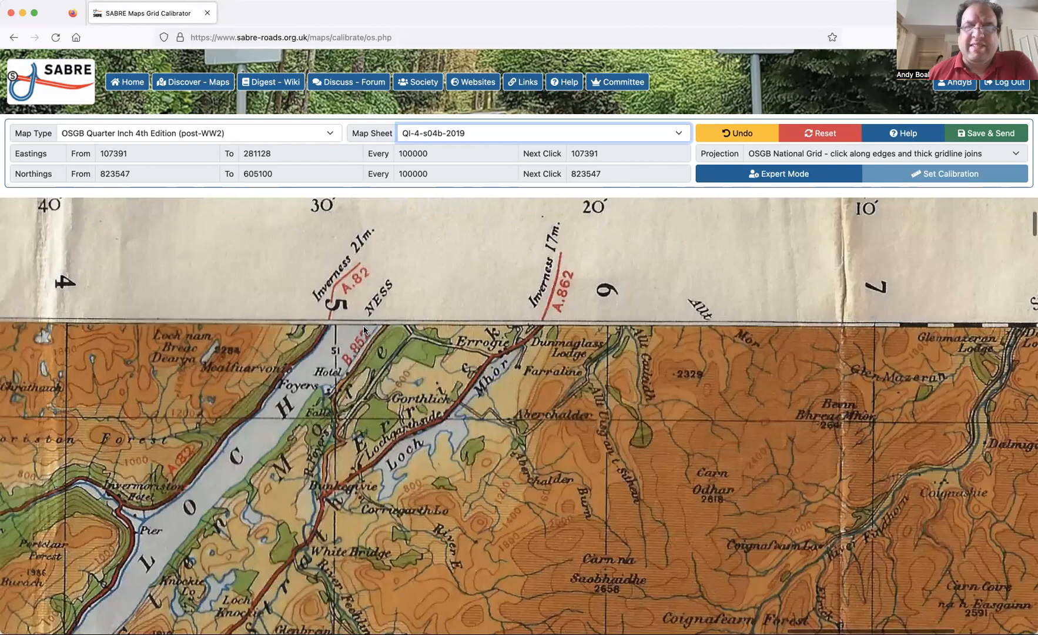
Examine the gridline labels down the western edge, from the northwestern corner past the thick line 70 to the southwestern corner.
scroll(363, 330, left, 20)
scroll(363, 329, right, 1)
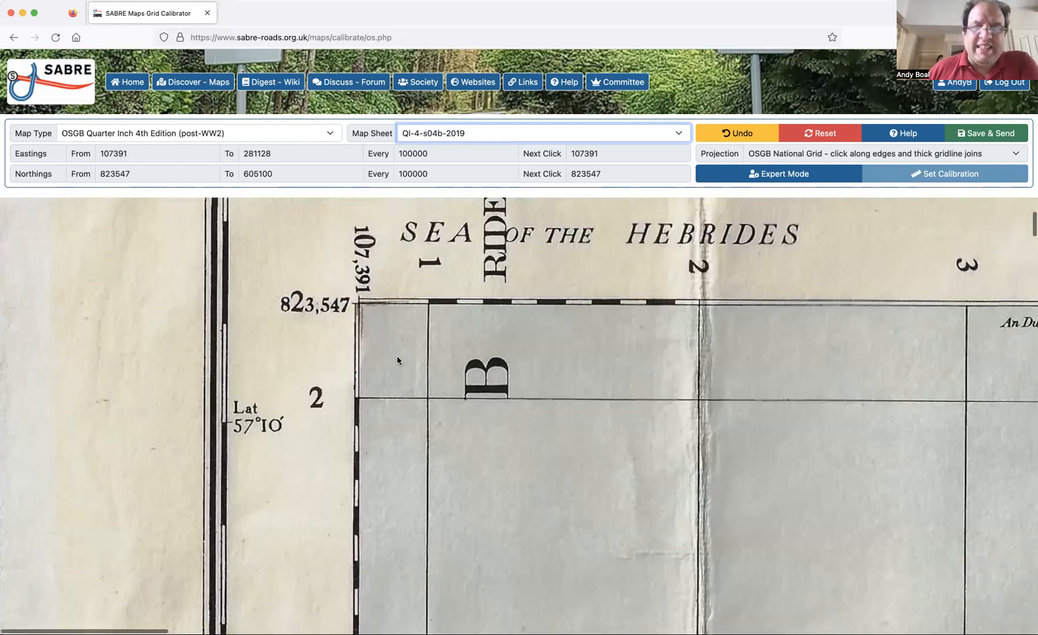
scroll(367, 432, down, 1)
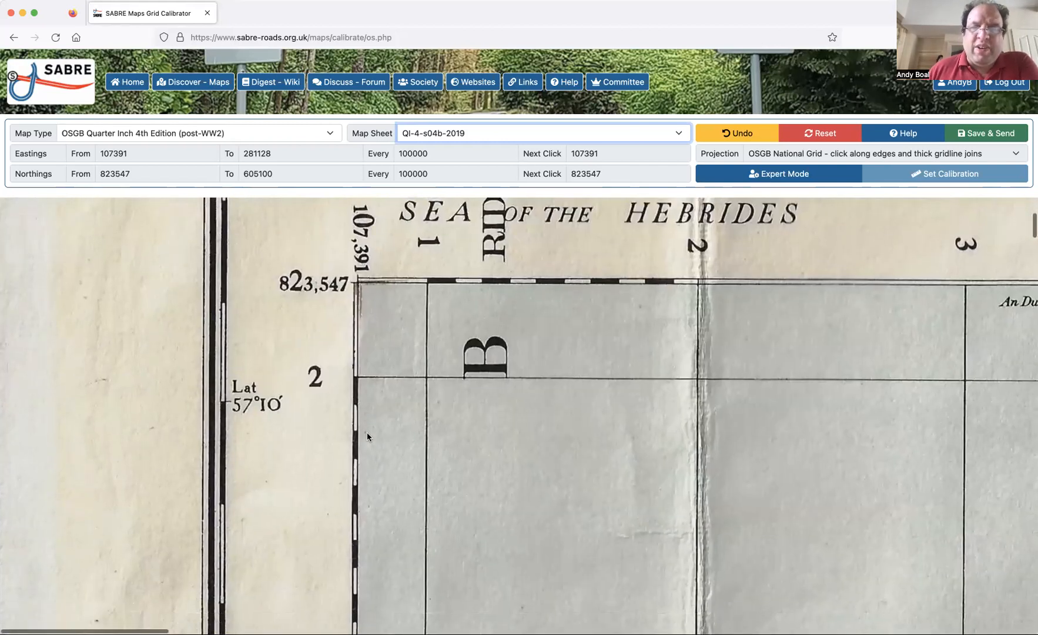
scroll(394, 329, down, 4)
scroll(394, 329, right, 3)
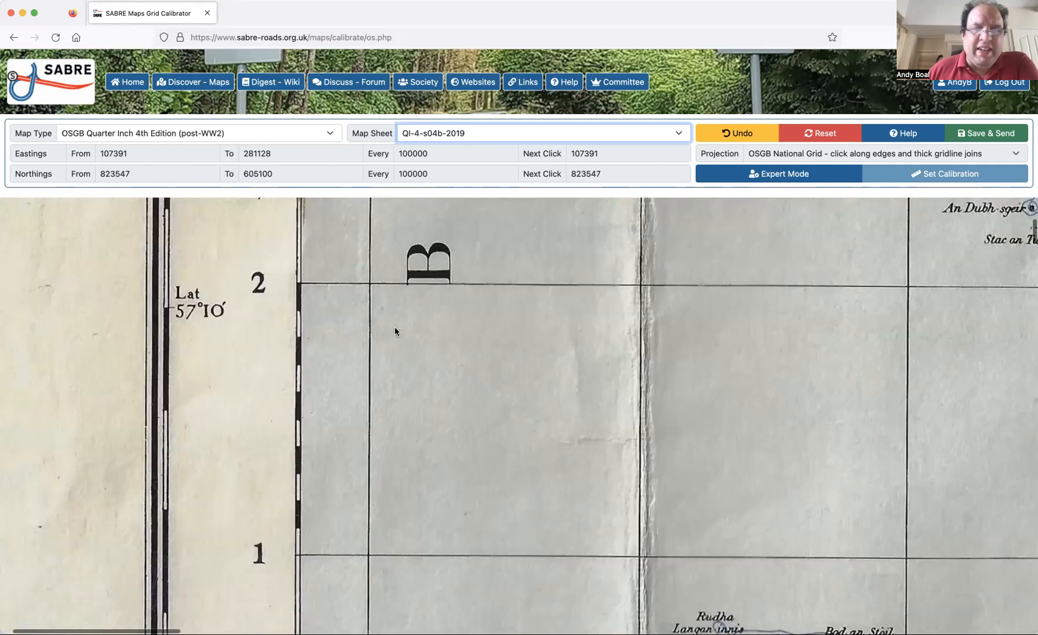
scroll(395, 331, down, 15)
scroll(395, 331, right, 1)
scroll(394, 331, down, 20)
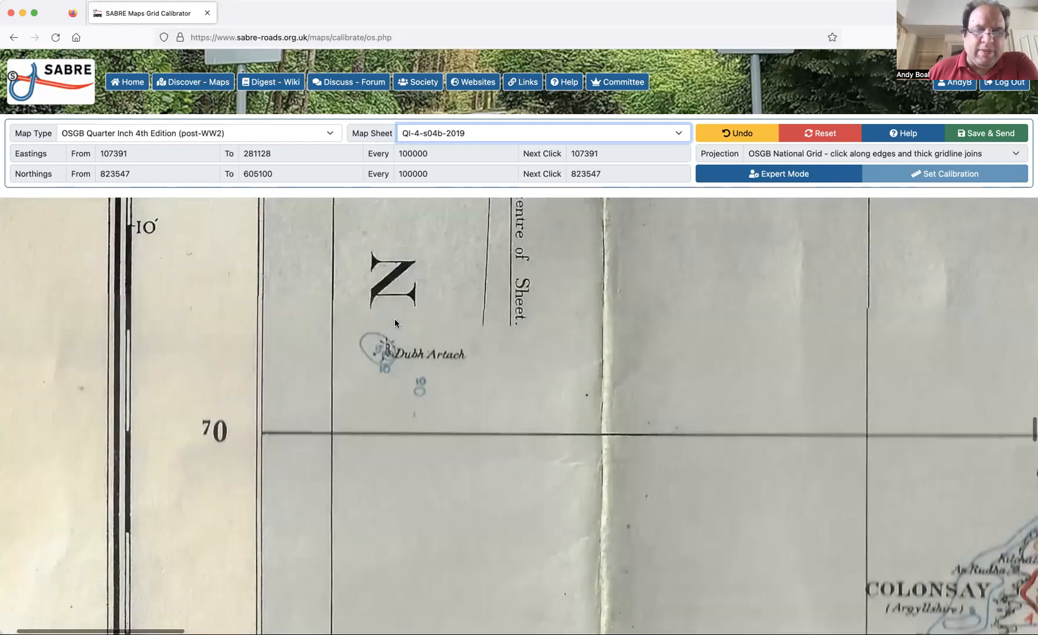
scroll(394, 321, down, 20)
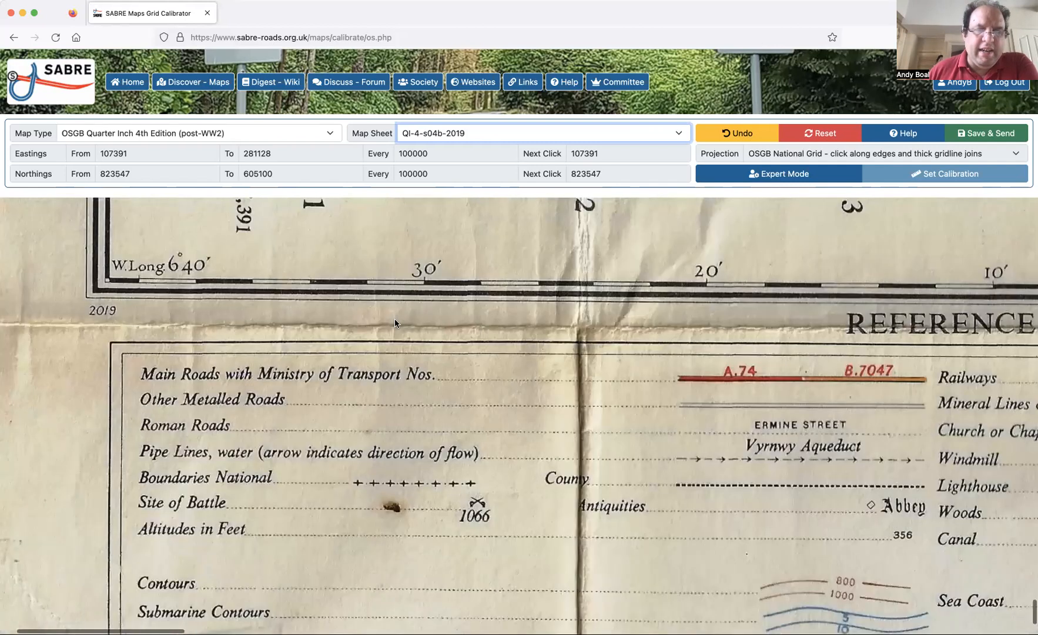
scroll(395, 322, up, 6)
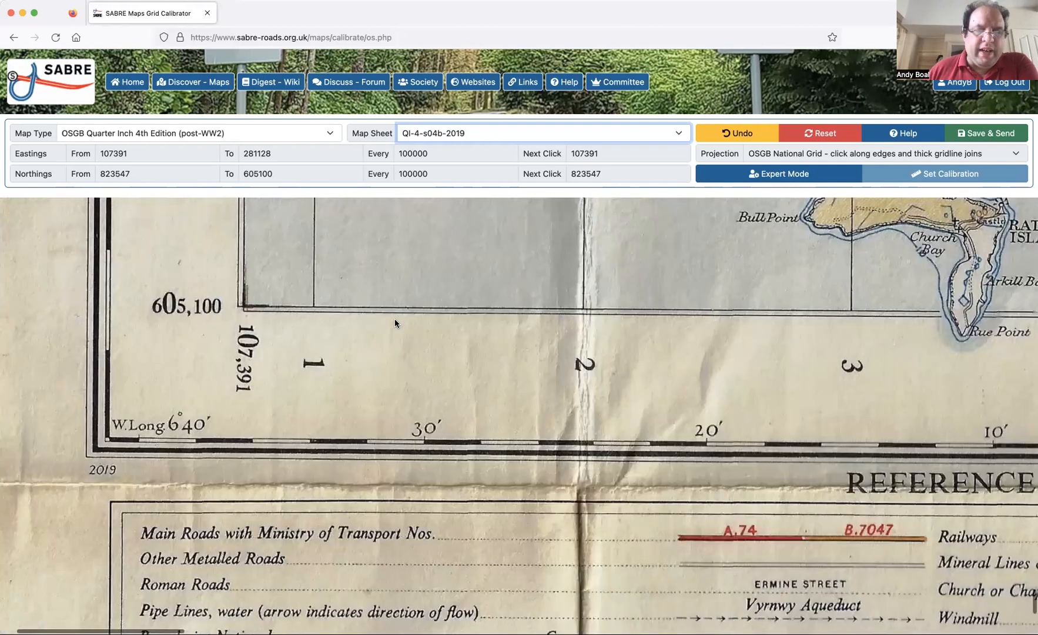
Follow the numbered gridlines along the southern edge to the eastern side, and look up the eastern part of the sheet to the northern edge.
scroll(394, 318, right, 15)
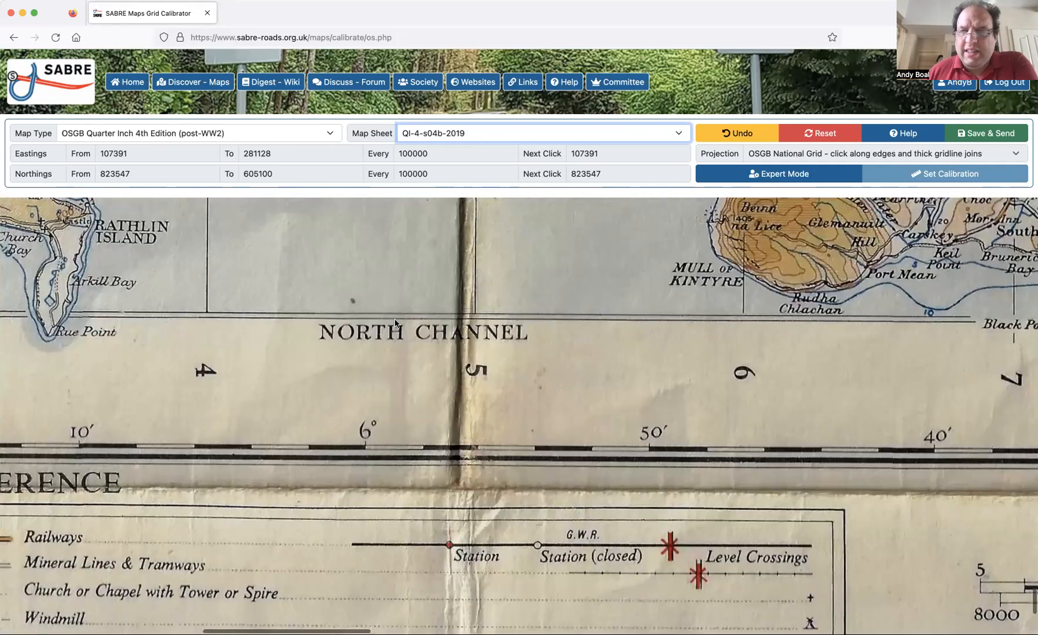
scroll(395, 322, right, 8)
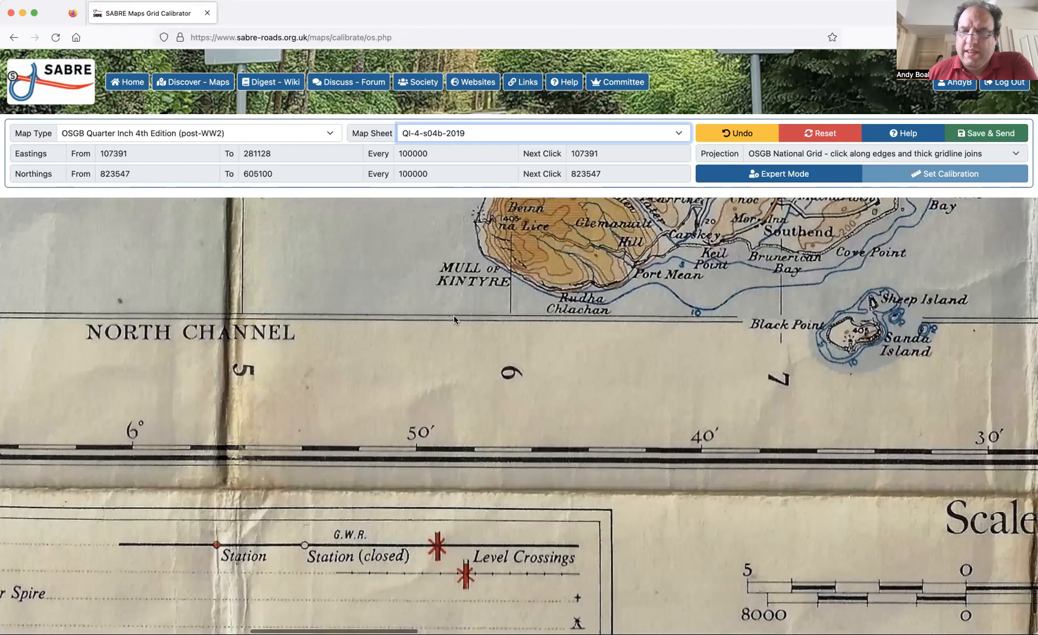
scroll(455, 319, right, 15)
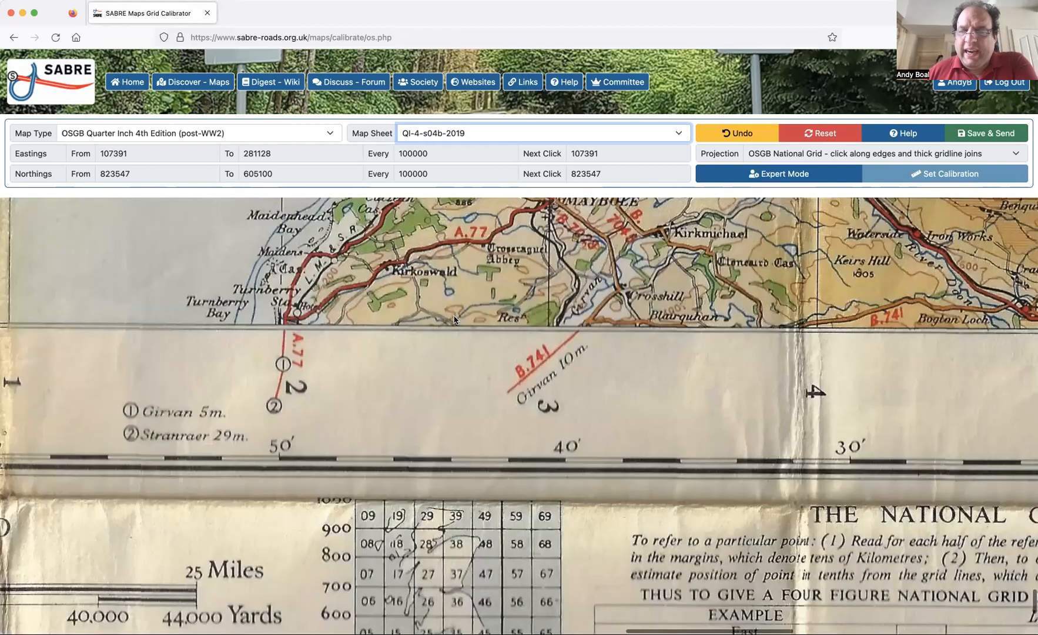
scroll(455, 319, right, 15)
scroll(454, 319, up, 10)
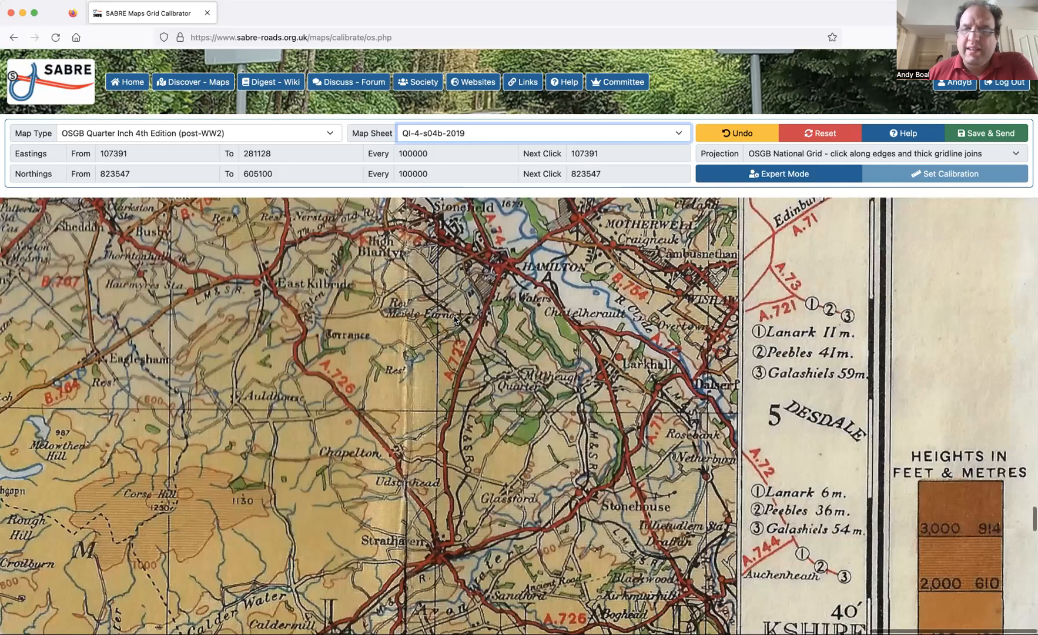
scroll(454, 319, up, 10)
scroll(454, 319, up, 10)
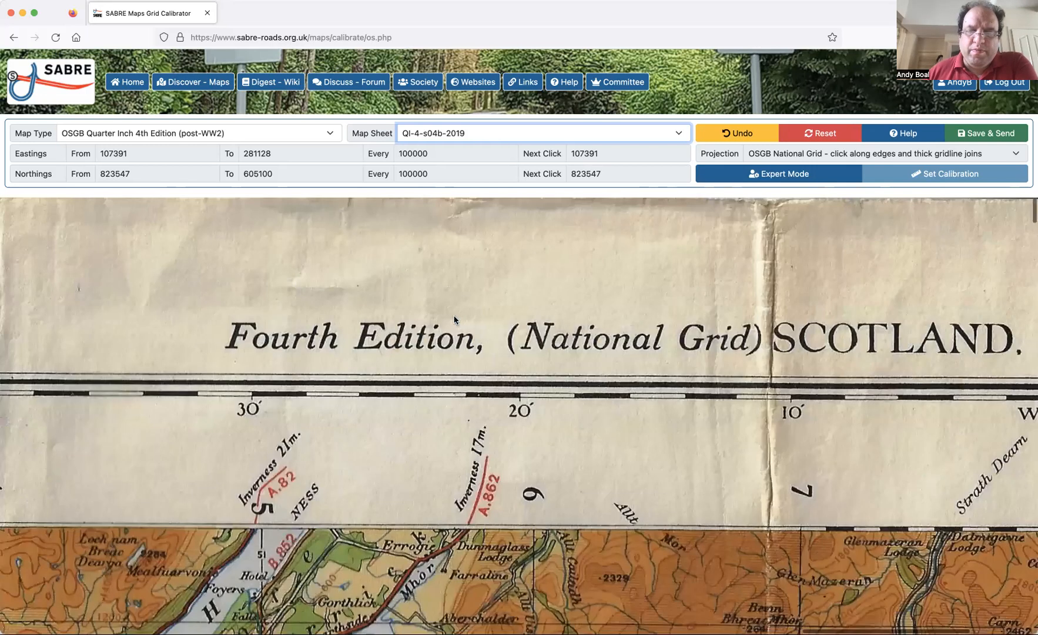
Mark the northern edge's calibration points at the northwestern corner (107391, 823547), the thick gridline 20 (200000) and the northeastern corner (281128).
scroll(454, 319, left, 10)
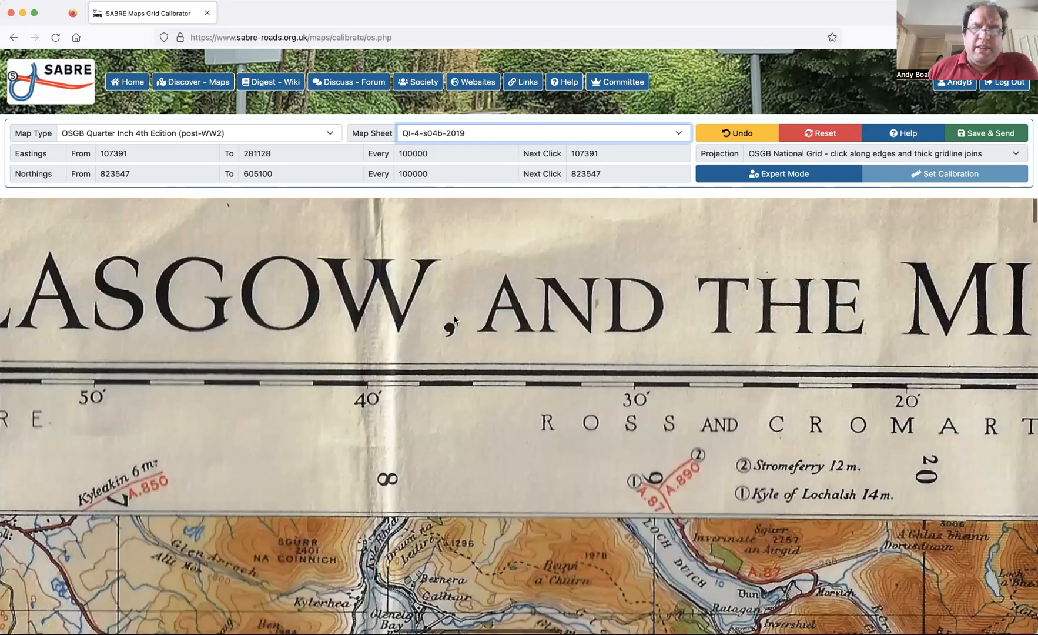
scroll(455, 319, left, 10)
scroll(535, 448, down, 3)
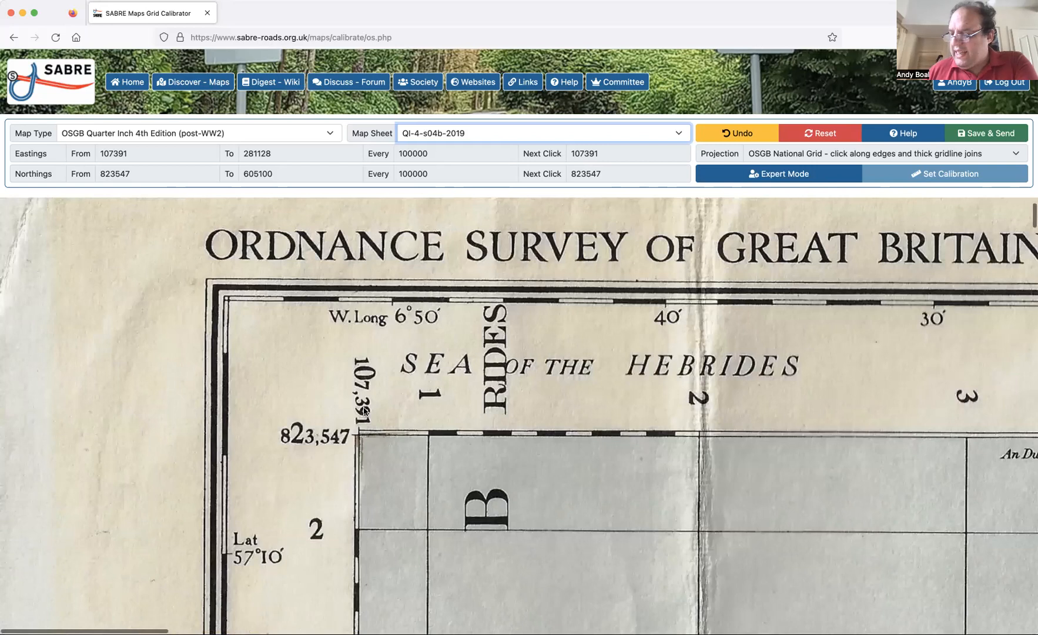
scroll(365, 412, down, 1)
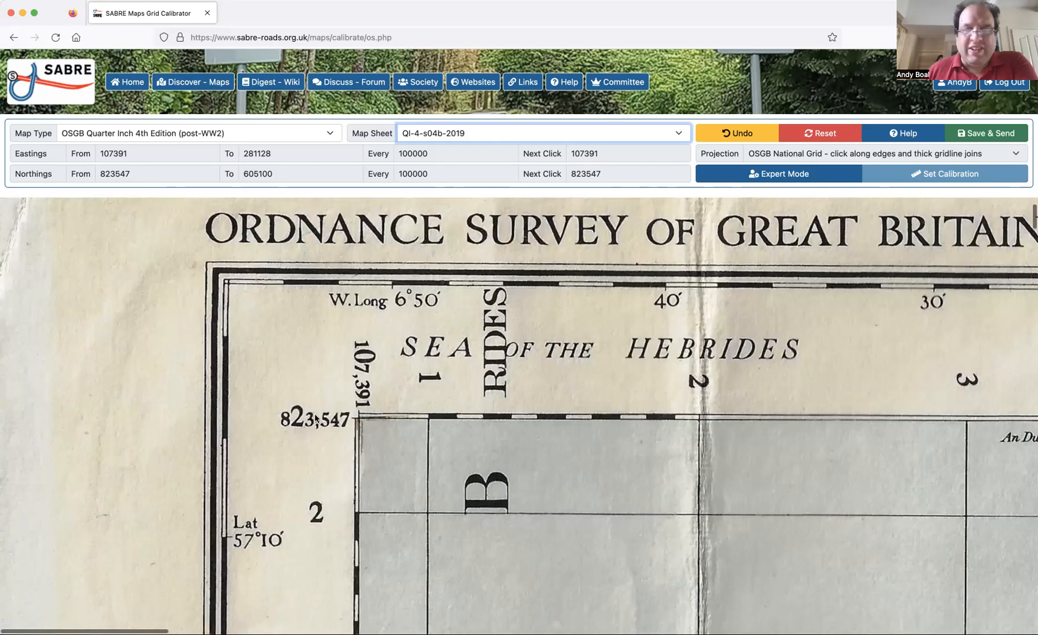
click(359, 420)
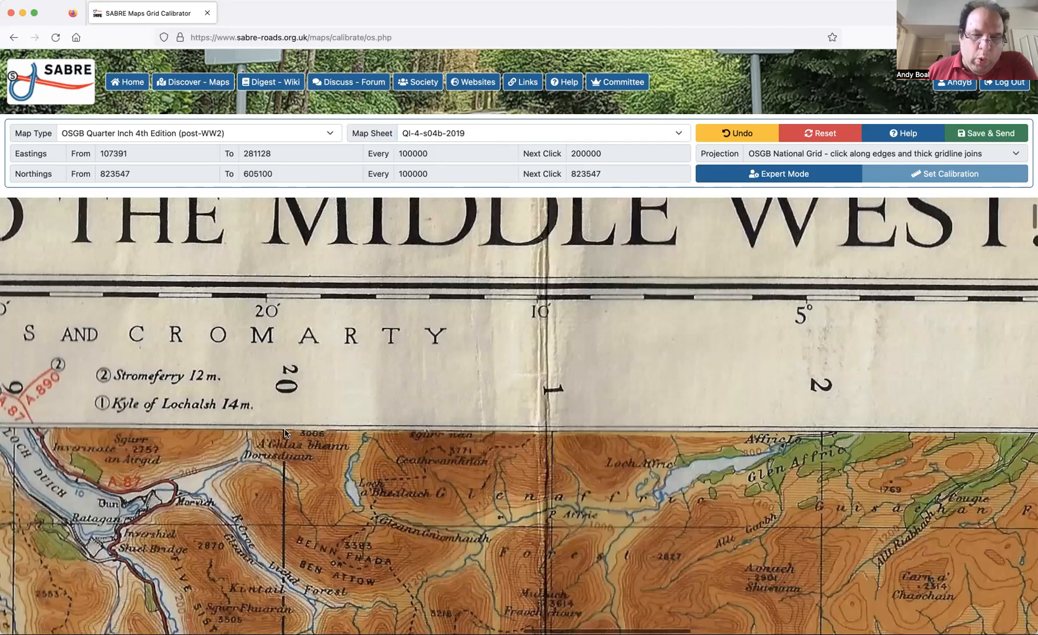
click(284, 433)
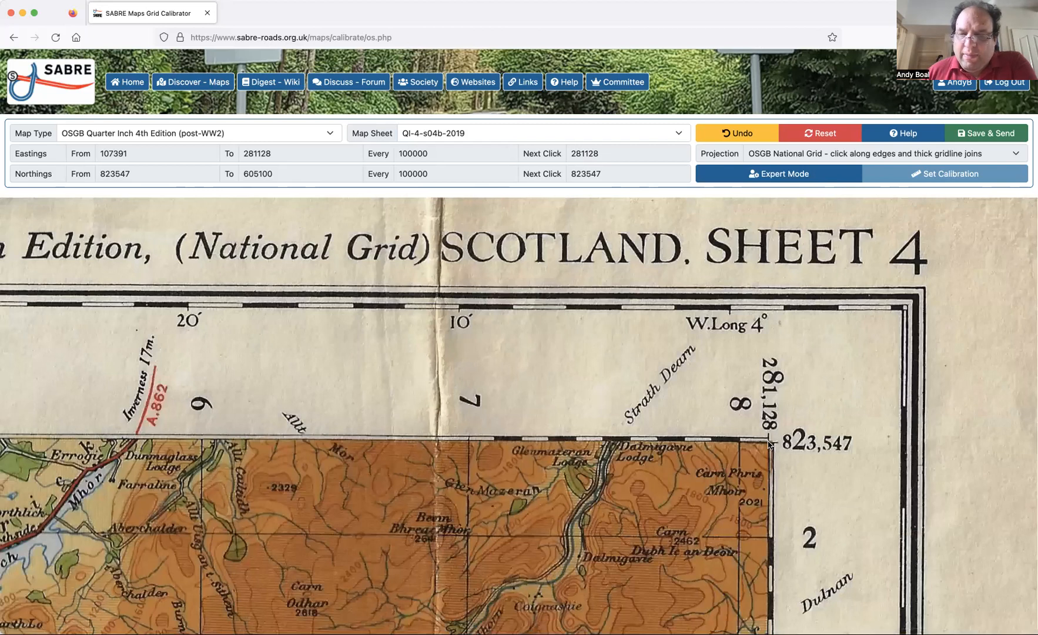
click(768, 442)
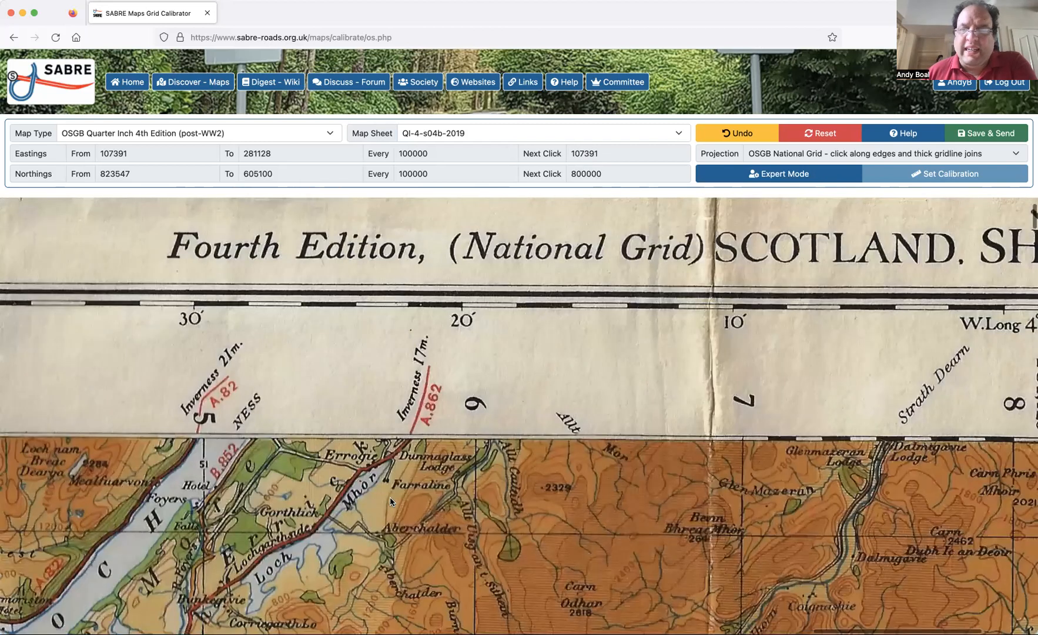
Mark where the thick gridline 80 meets the western edge (107391, 800000), undoing the first placement and marking the point again.
scroll(390, 501, right, 5)
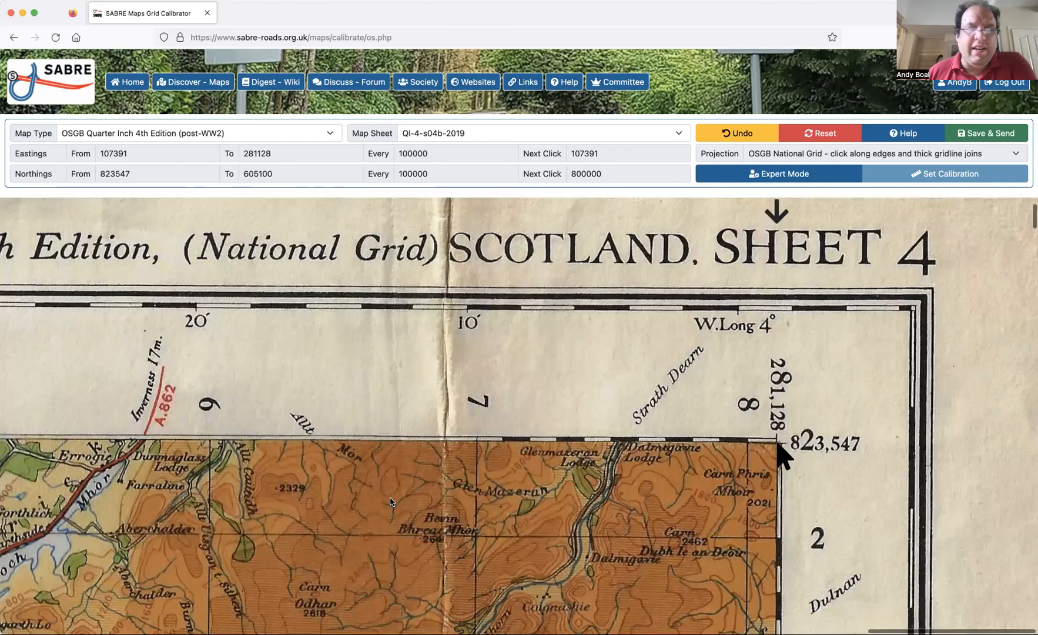
scroll(390, 501, left, 10)
scroll(391, 501, left, 10)
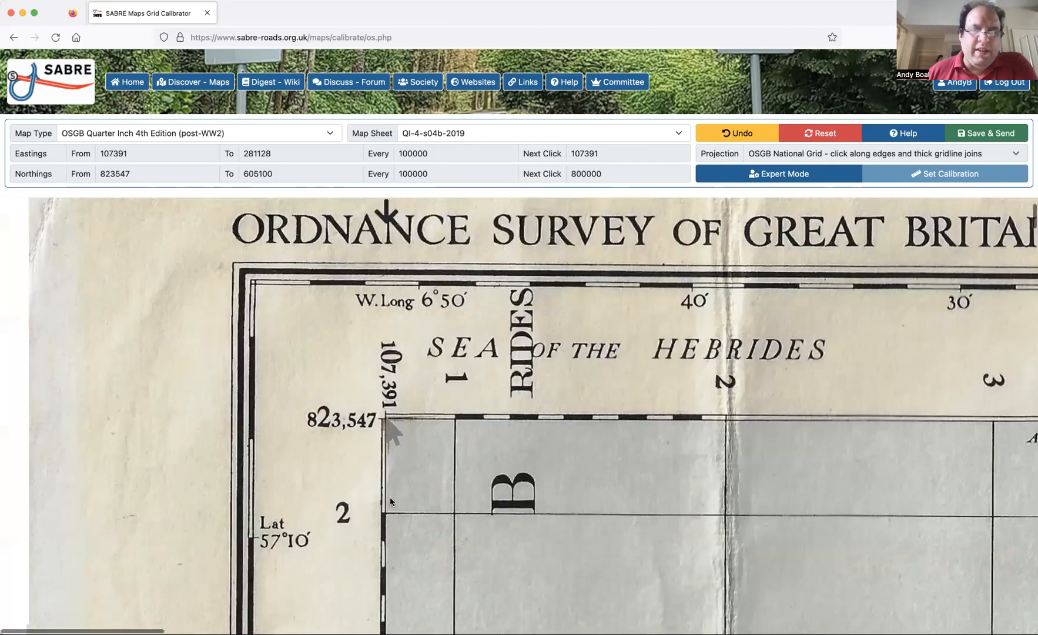
scroll(391, 502, down, 10)
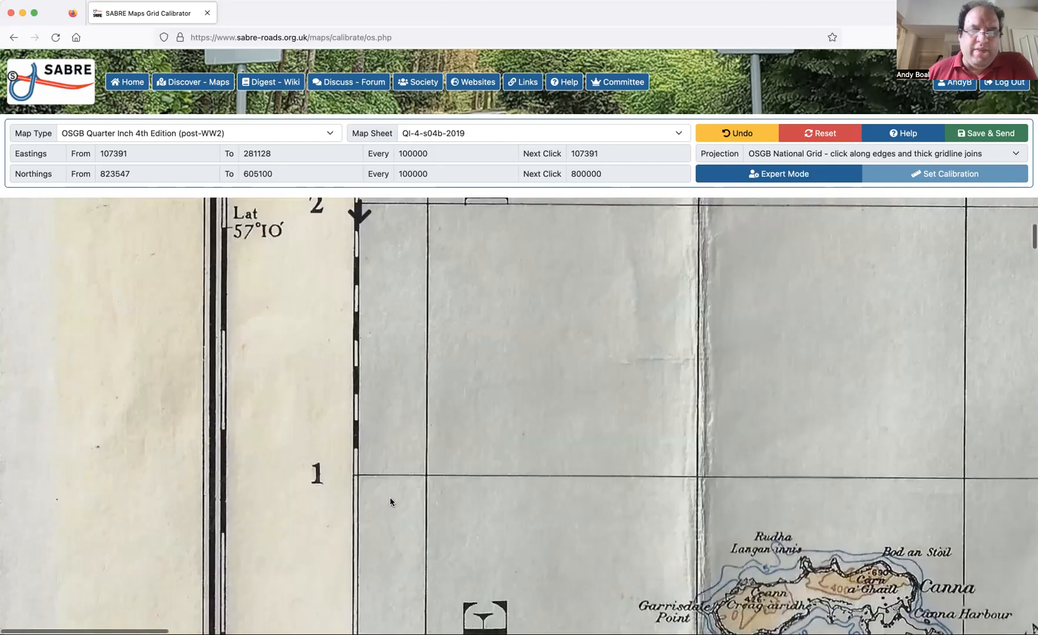
scroll(390, 502, down, 10)
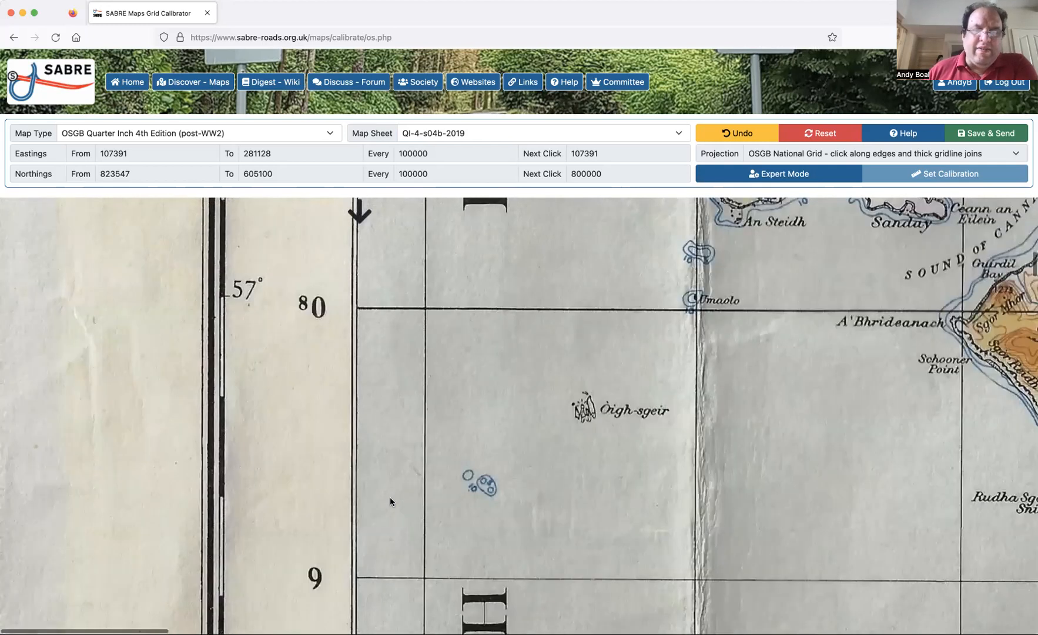
scroll(390, 501, up, 15)
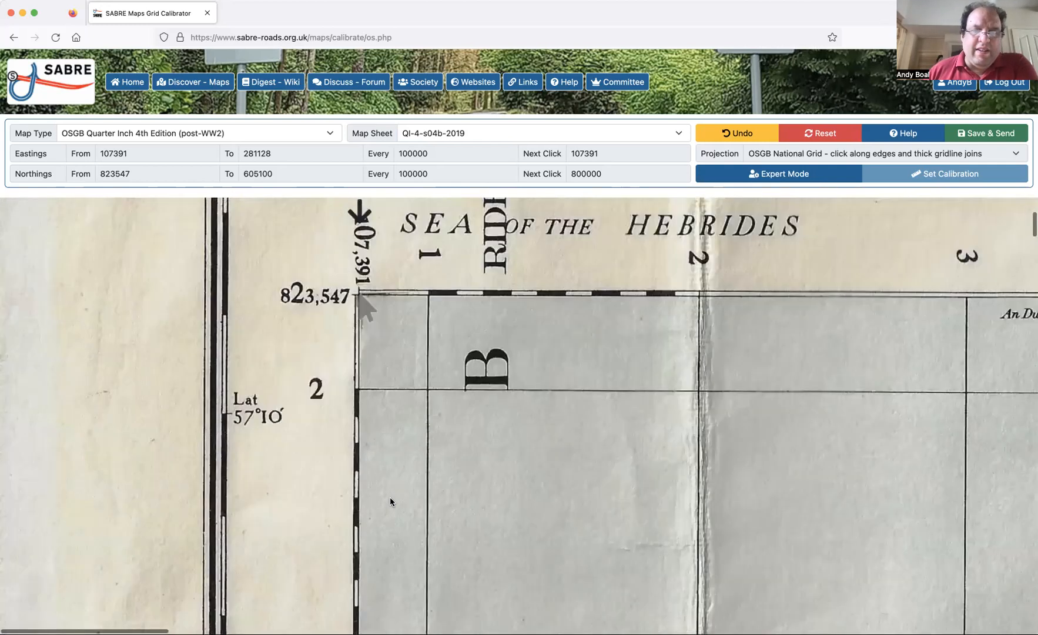
scroll(390, 501, down, 3)
scroll(390, 496, down, 6)
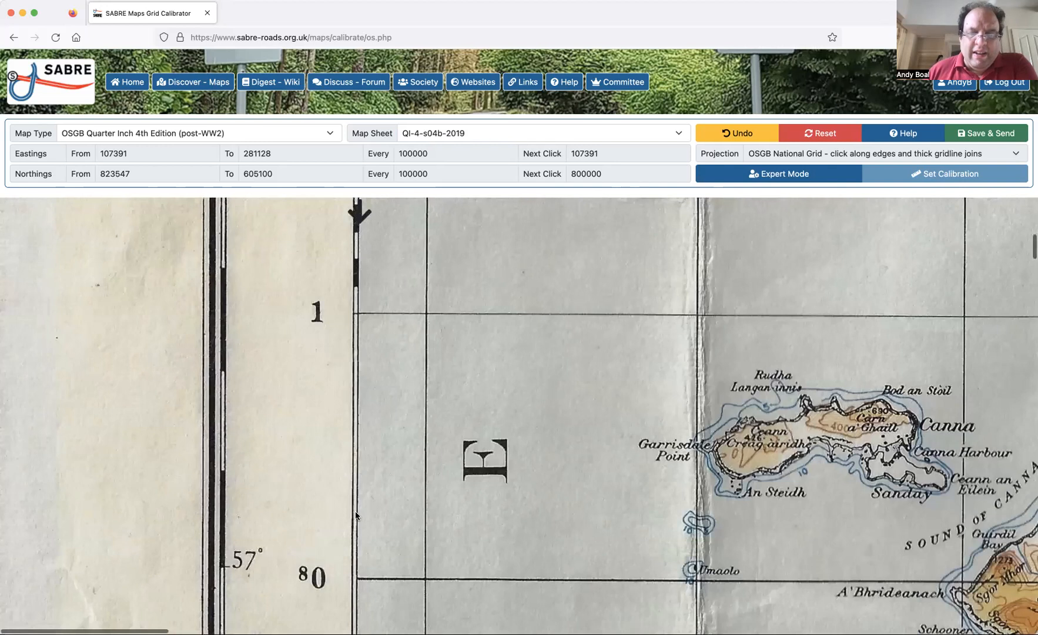
scroll(355, 515, down, 2)
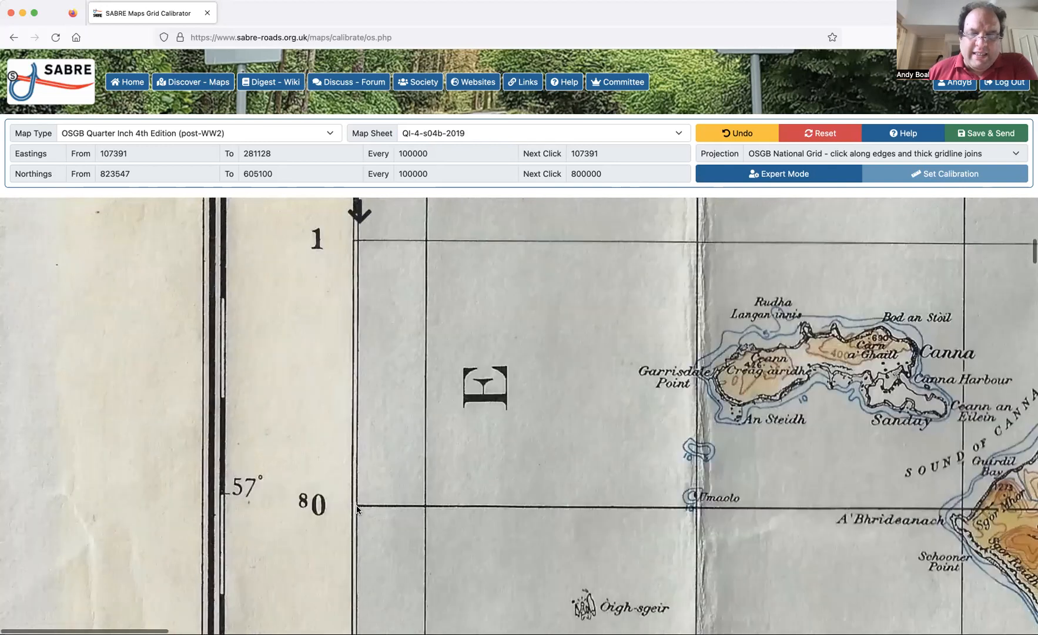
click(356, 507)
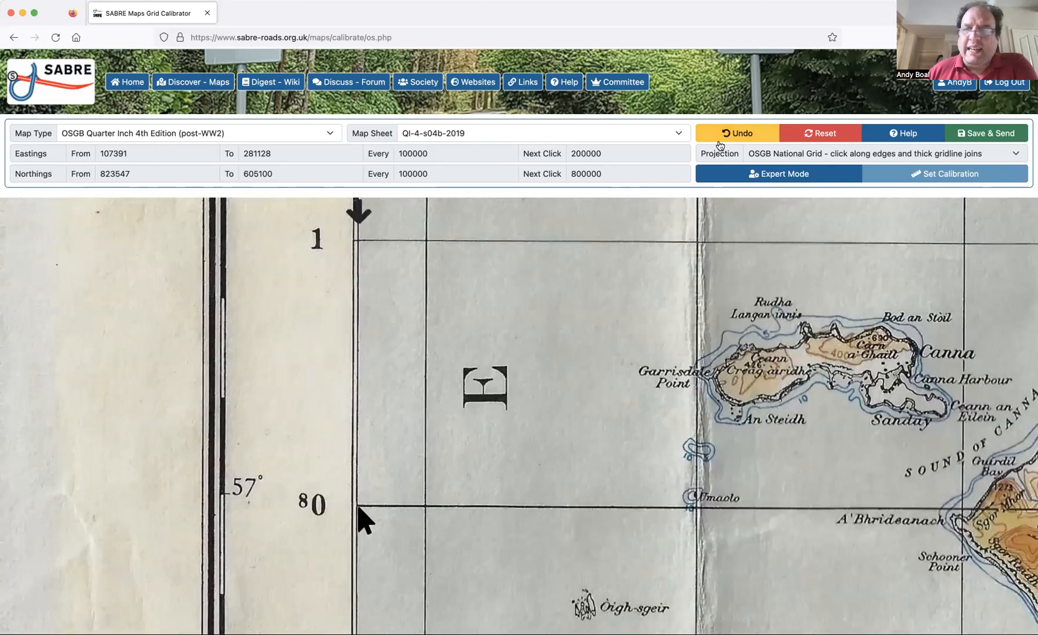
click(721, 138)
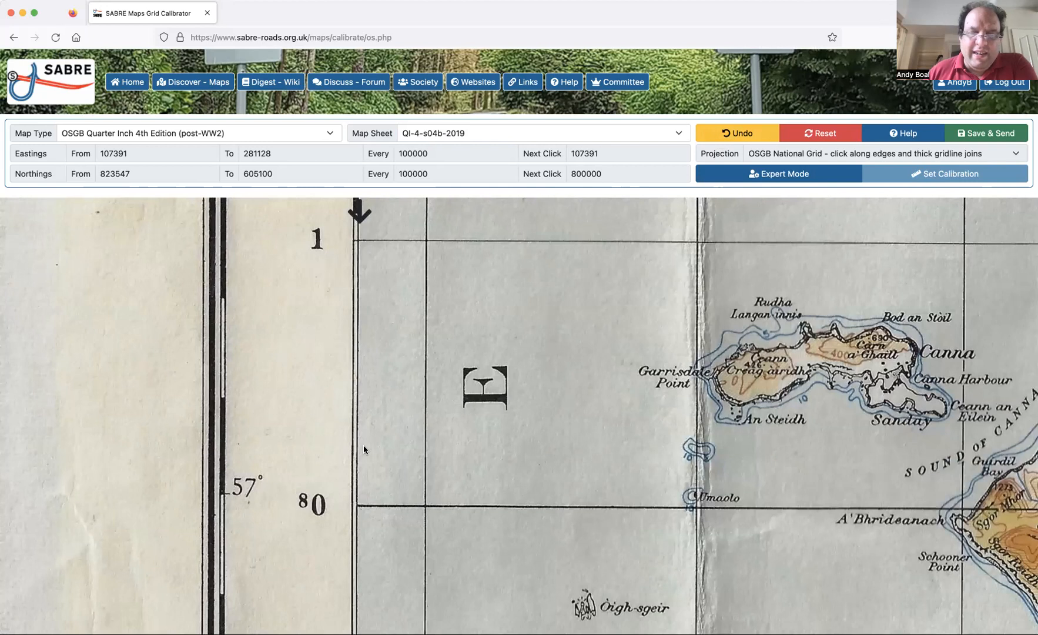
click(356, 507)
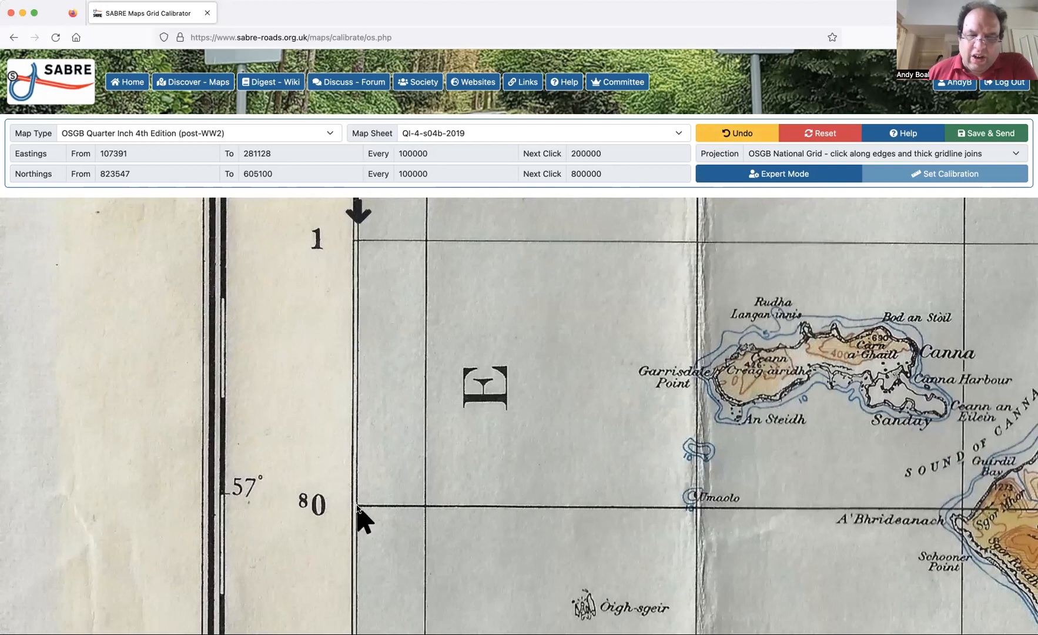
Mark the thick gridline 80's joins with the thick gridline 20 (200000, 800000) and with the eastern edge (281128, 800000).
scroll(543, 483, right, 15)
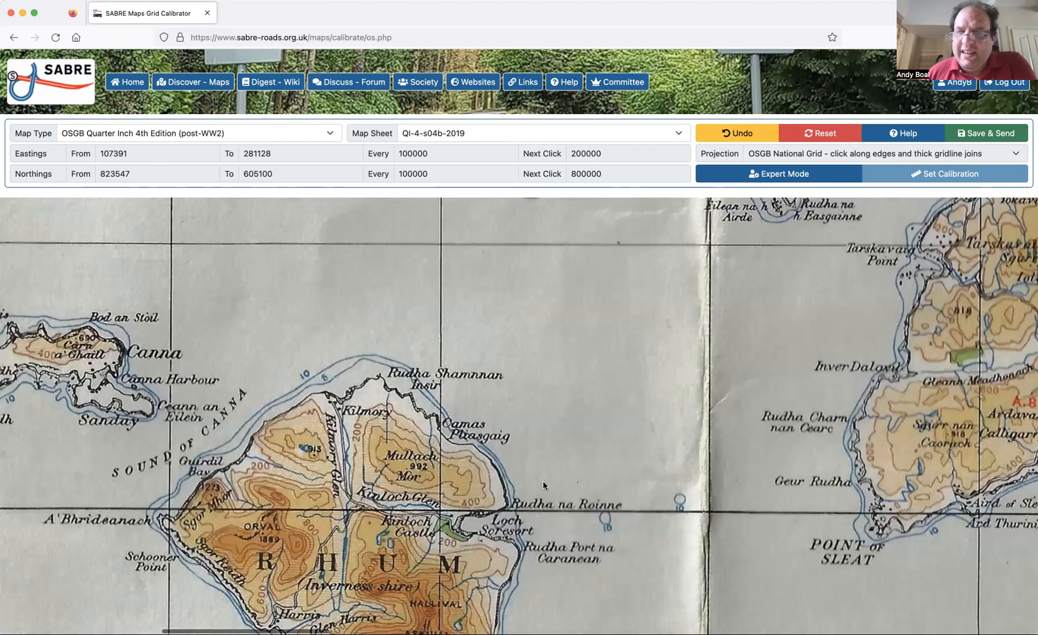
scroll(543, 480, right, 15)
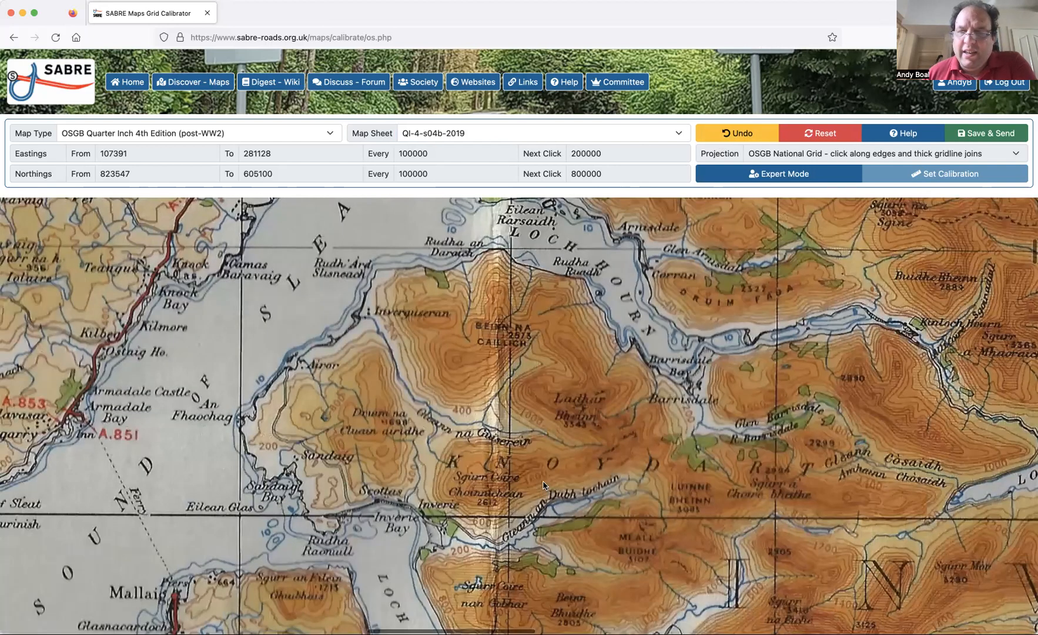
scroll(667, 523, right, 15)
click(661, 523)
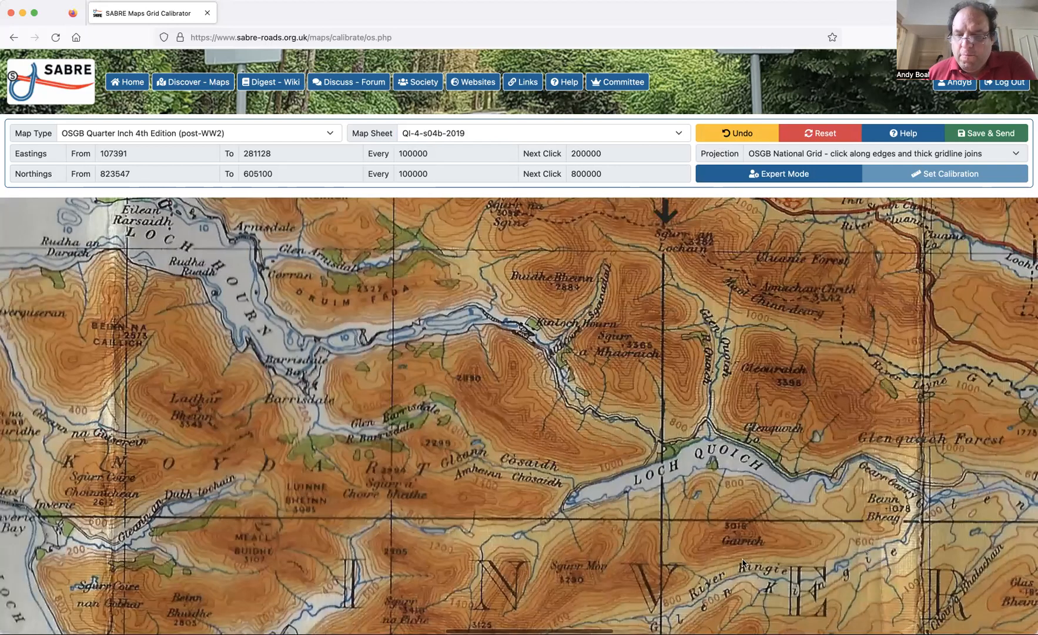
scroll(742, 563, right, 5)
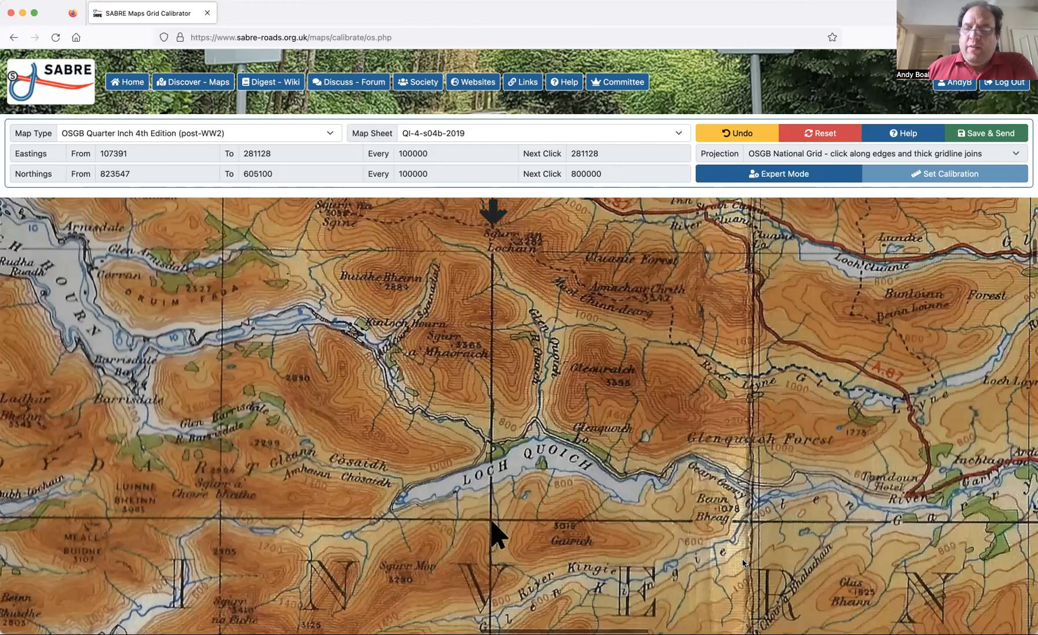
scroll(743, 563, right, 20)
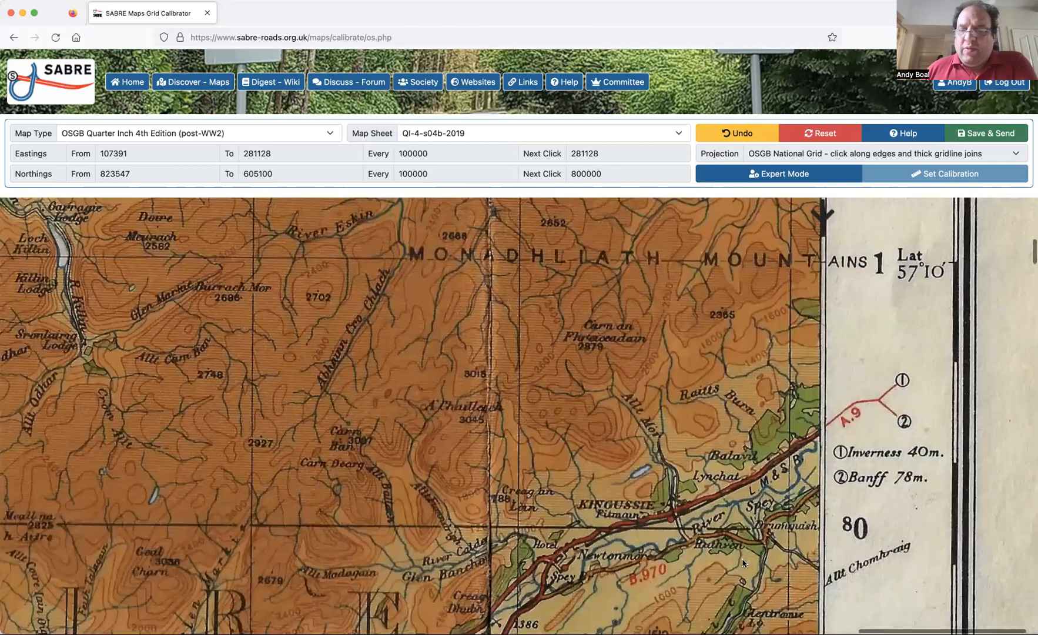
scroll(819, 529, down, 1)
click(819, 527)
Mark where the thick gridline 70 (700000) meets the western edge (107391), the thick gridline 20 (200000) and the eastern edge (281128).
scroll(683, 547, left, 4)
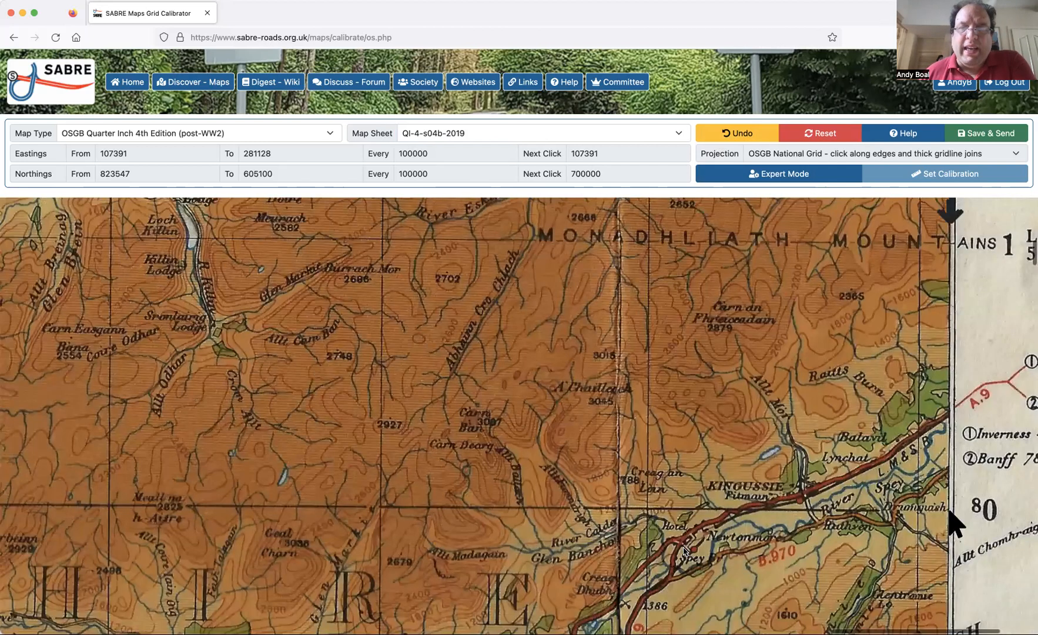
scroll(683, 549, left, 20)
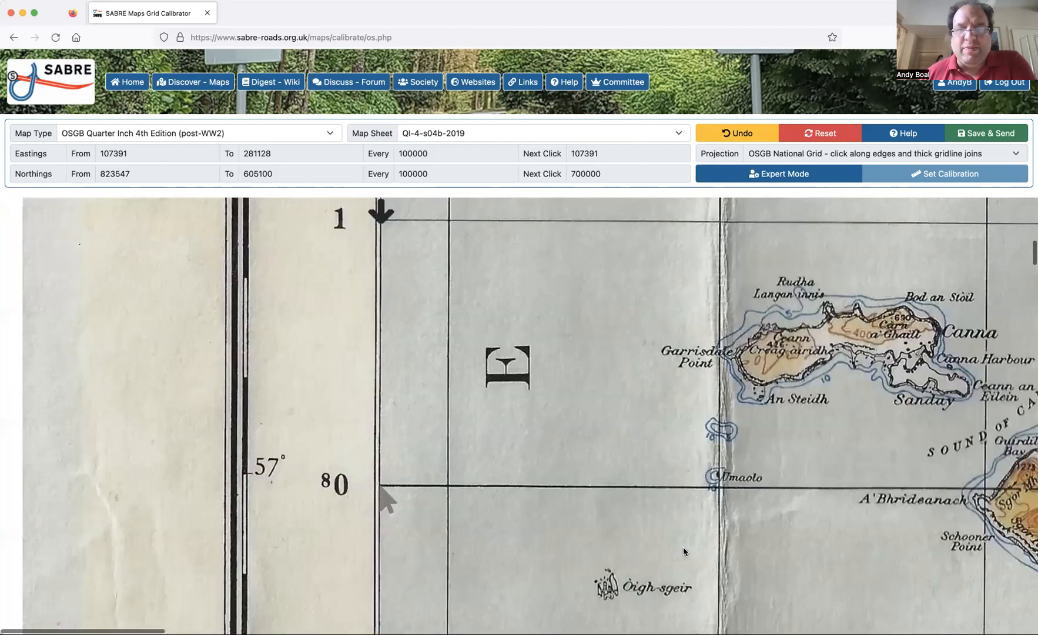
scroll(684, 551, down, 6)
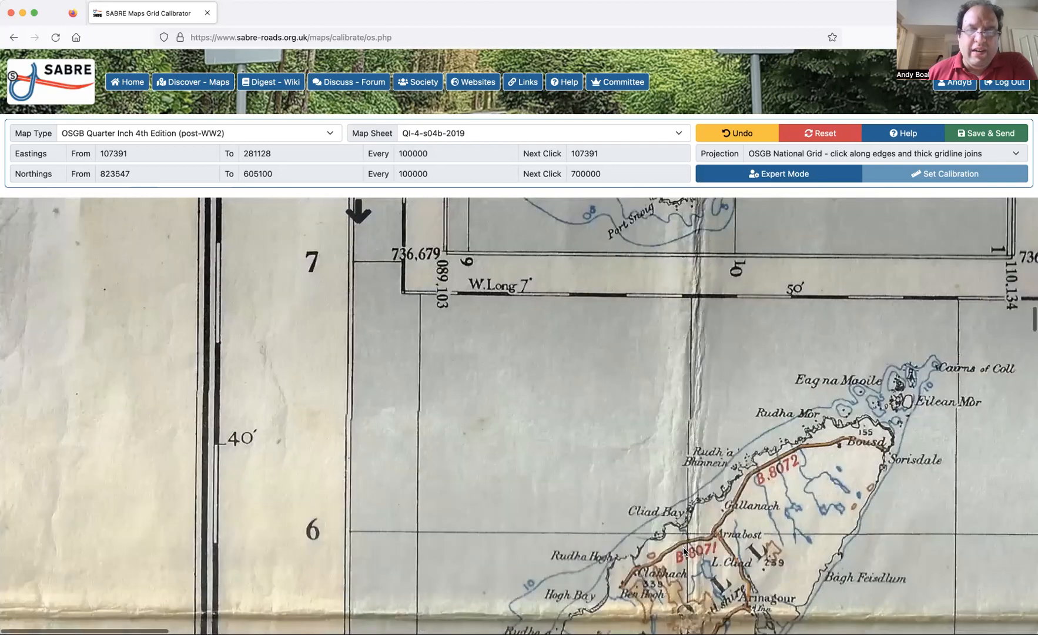
scroll(684, 551, up, 1)
scroll(685, 551, down, 7)
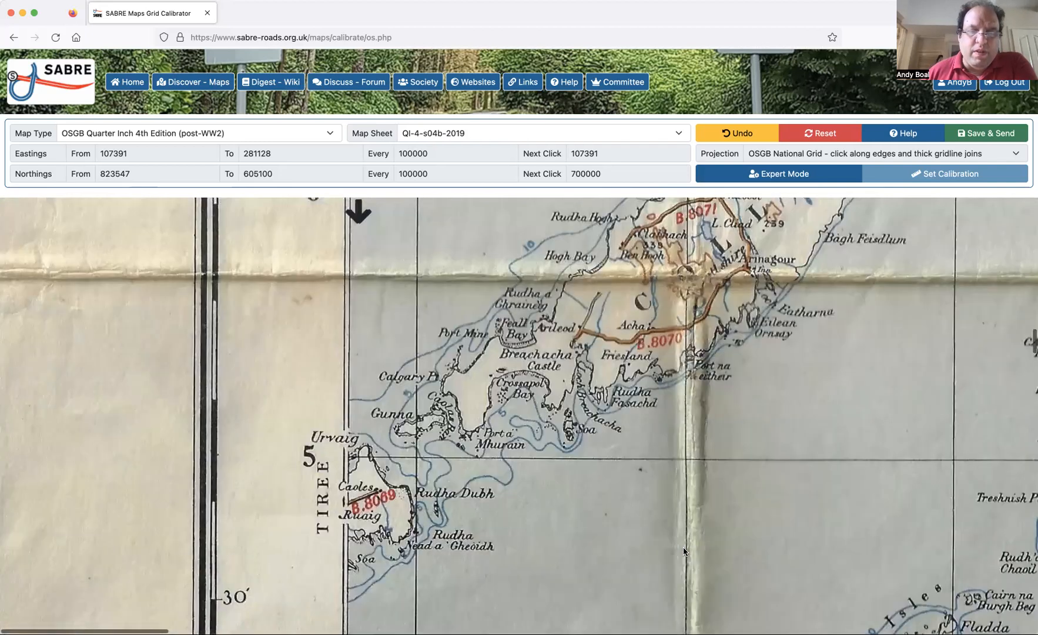
scroll(684, 551, down, 7)
scroll(683, 551, down, 7)
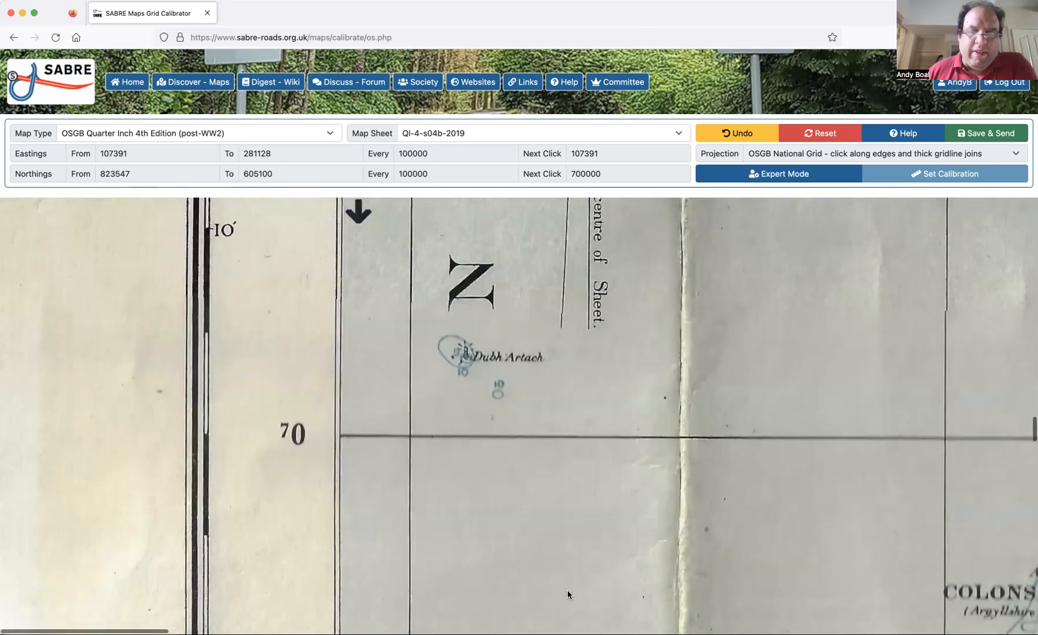
click(340, 440)
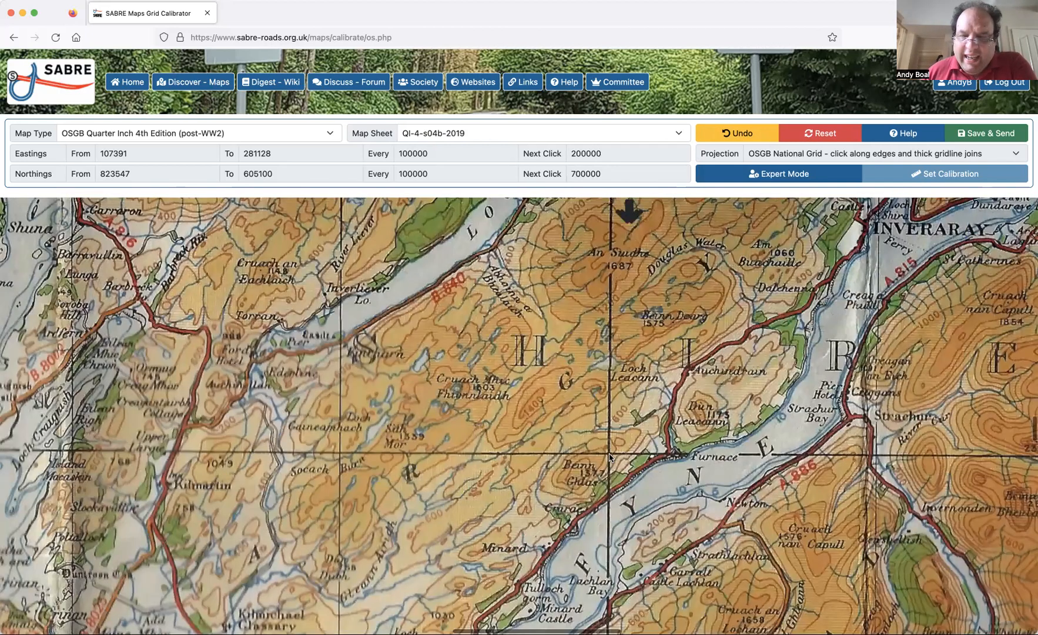
click(609, 458)
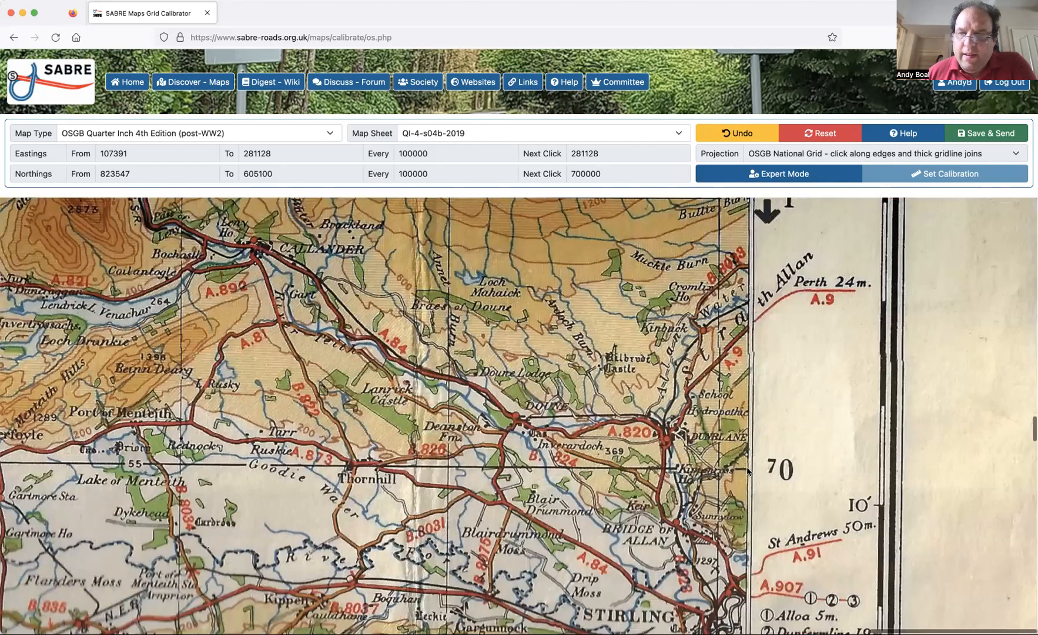
click(747, 469)
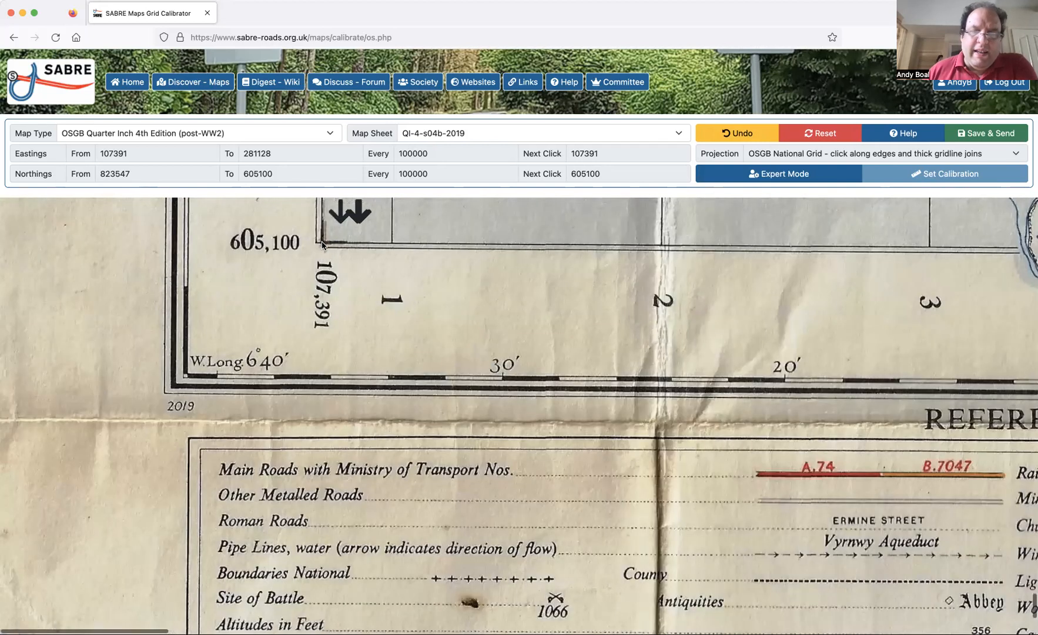
Mark the southern edge's calibration points (605100) at the southwestern corner (107391), the thick gridline 20 (200000) and the southeastern corner (281128).
click(322, 245)
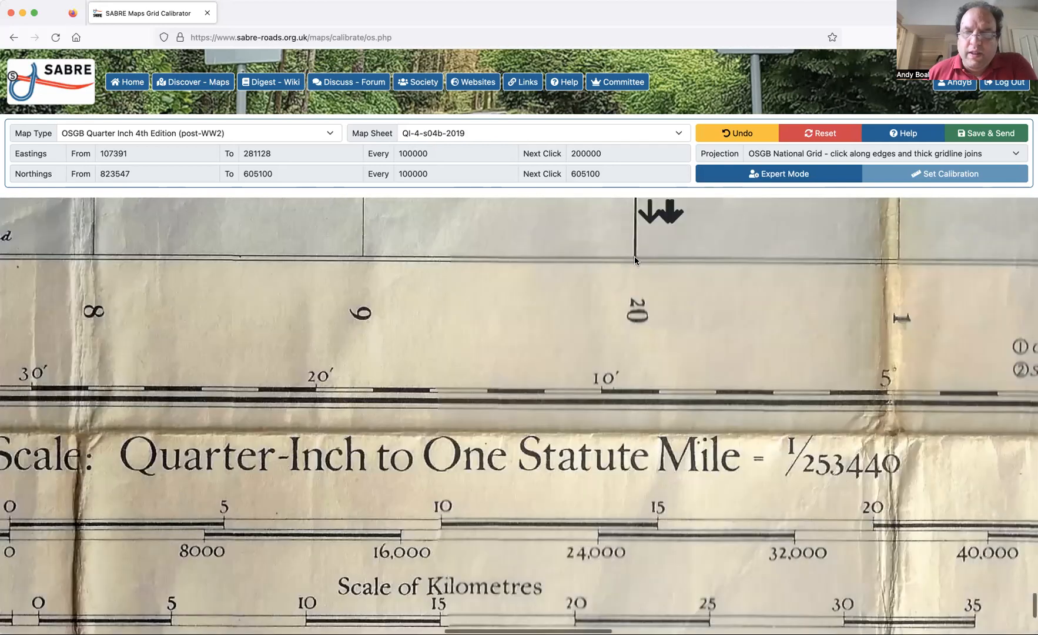
click(634, 256)
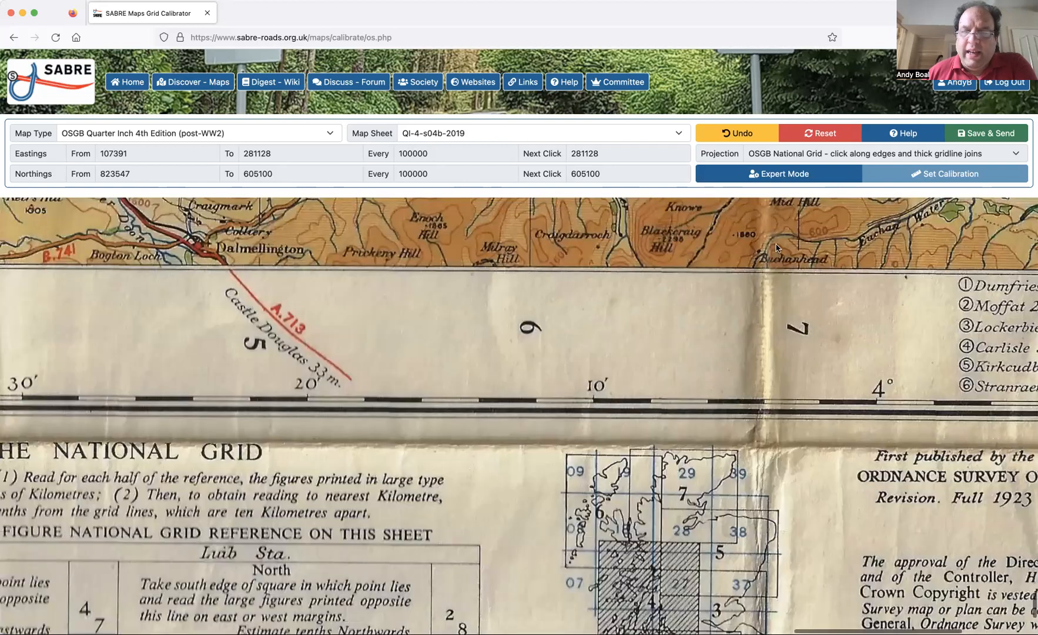
scroll(728, 268, right, 6)
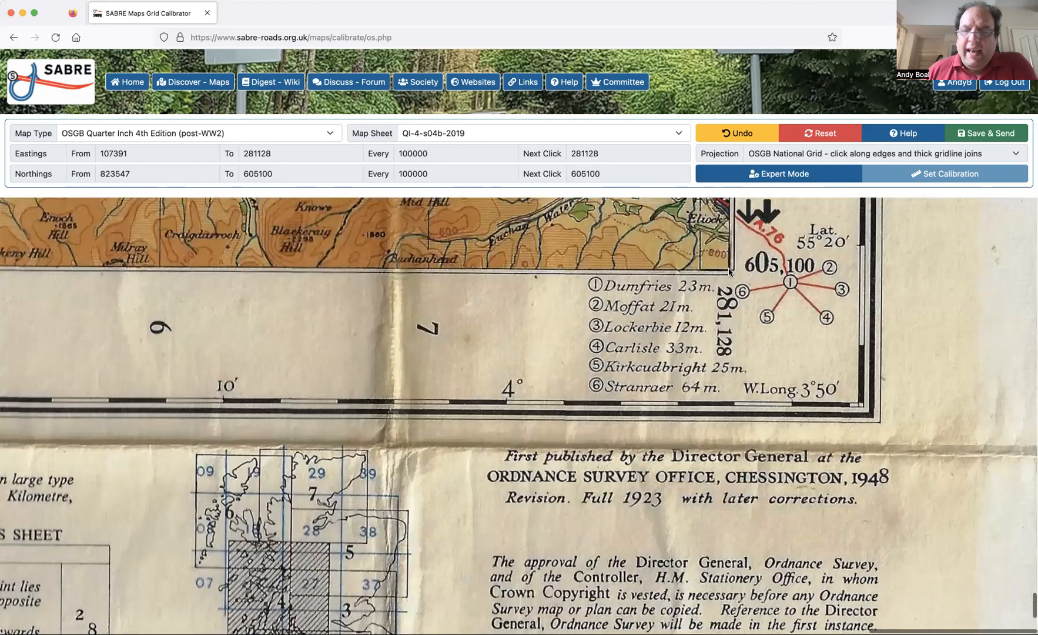
click(728, 271)
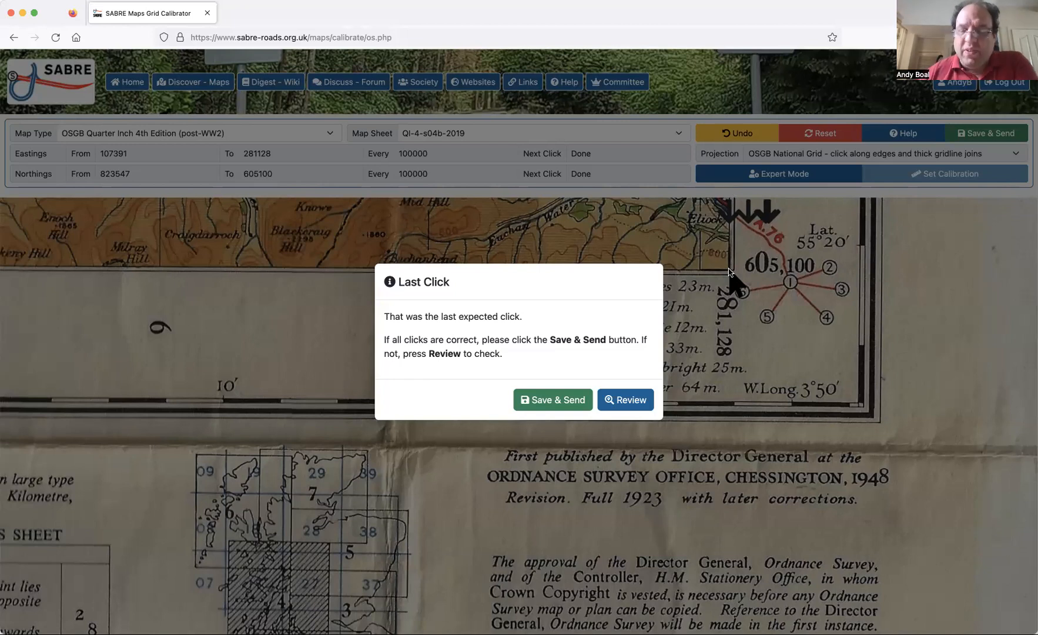
Save and send the completed calibration of the sheet, and choose to try another one.
click(565, 401)
click(599, 408)
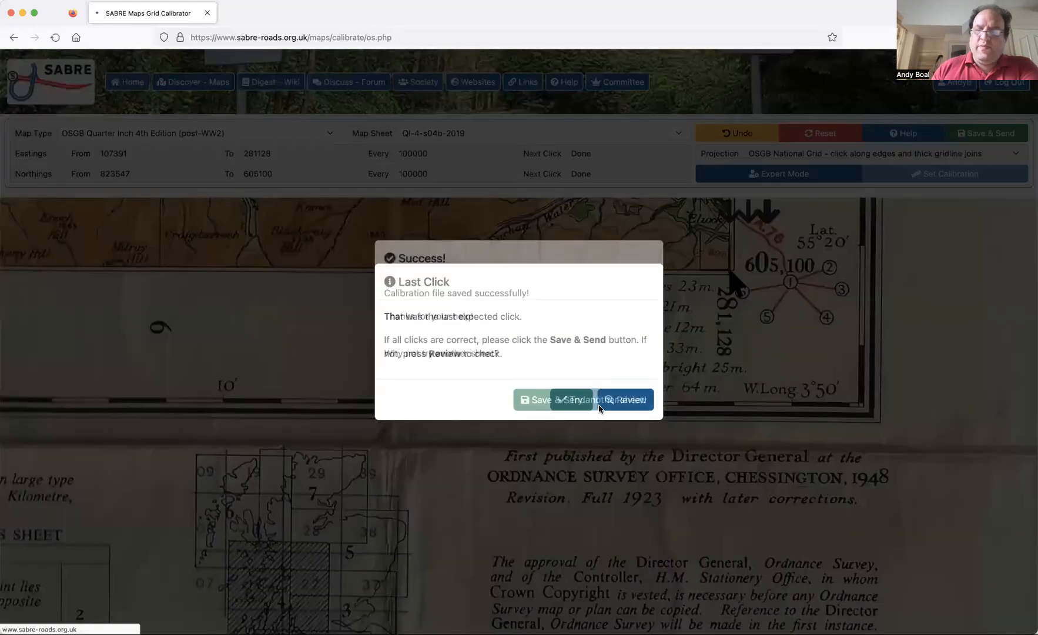